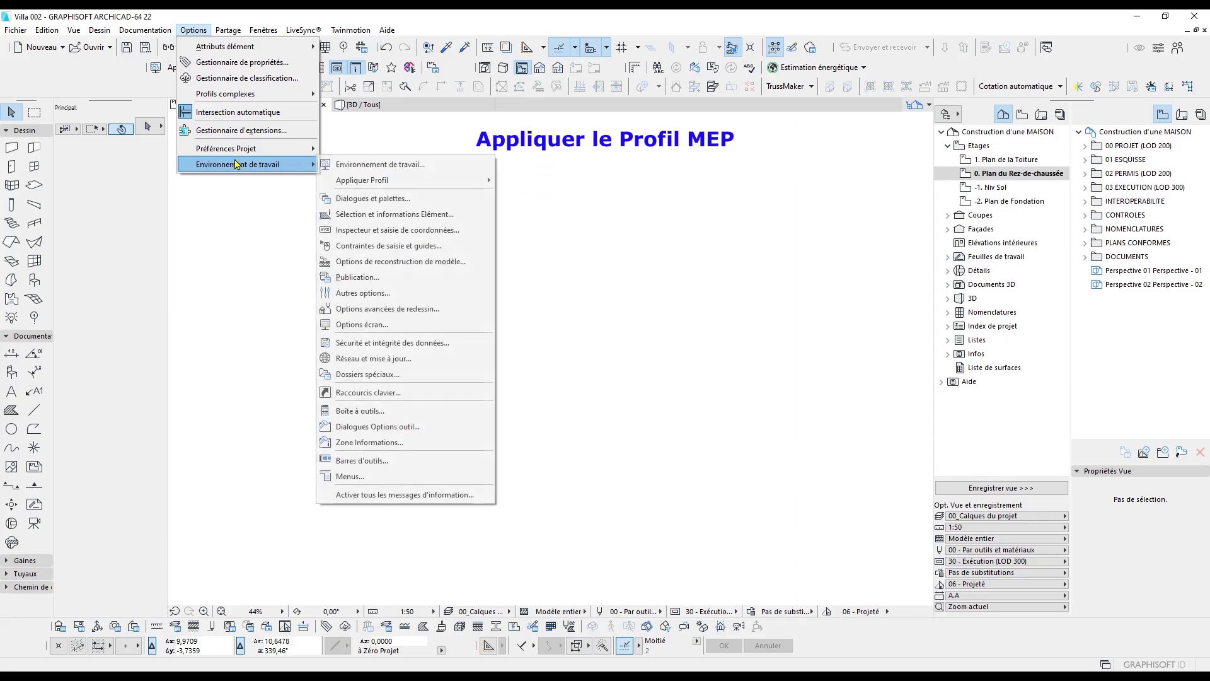
Apply the Profil MEP 22 work environment profile and open the MEP systems settings
{"action": "mouse_move", "coordinate": [381, 188]}
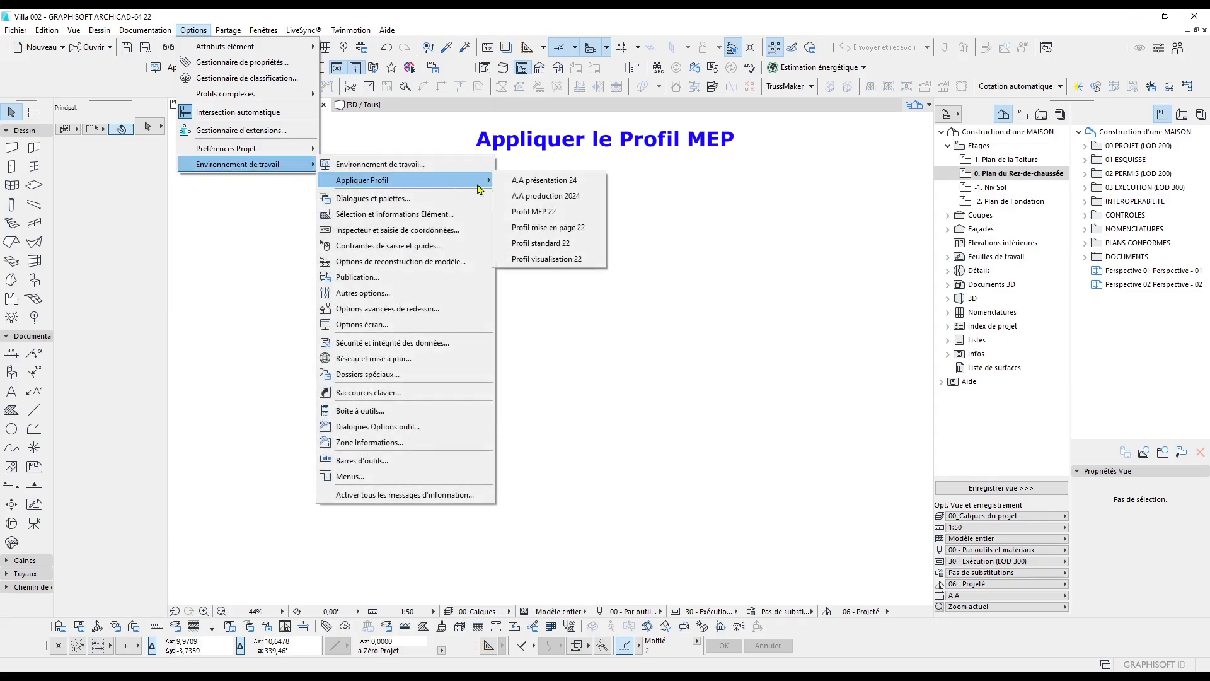
{"action": "left_click", "coordinate": [534, 212]}
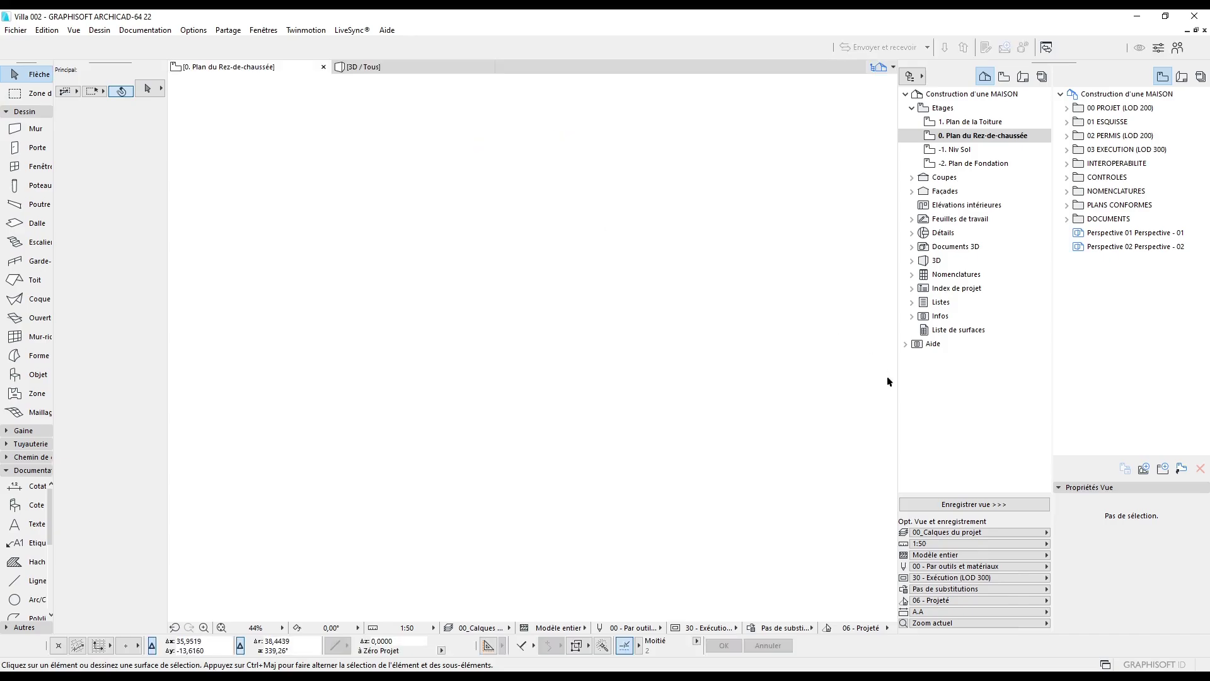
{"action": "left_click", "coordinate": [133, 32]}
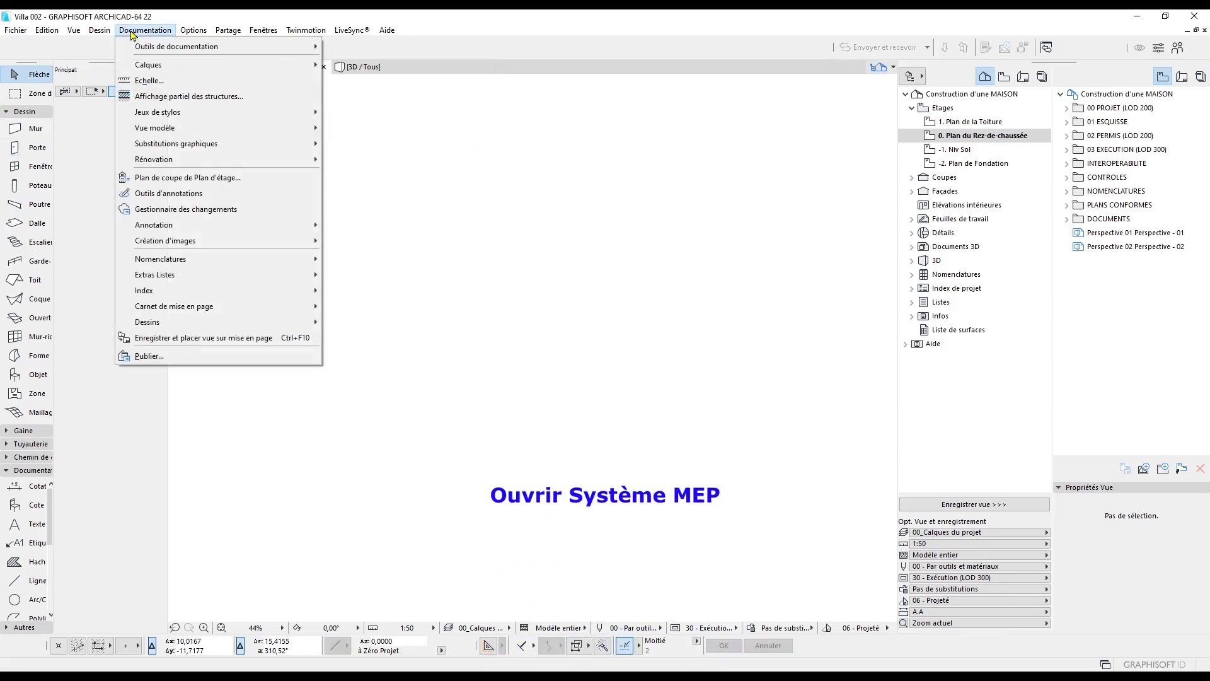
{"action": "mouse_move", "coordinate": [69, 37]}
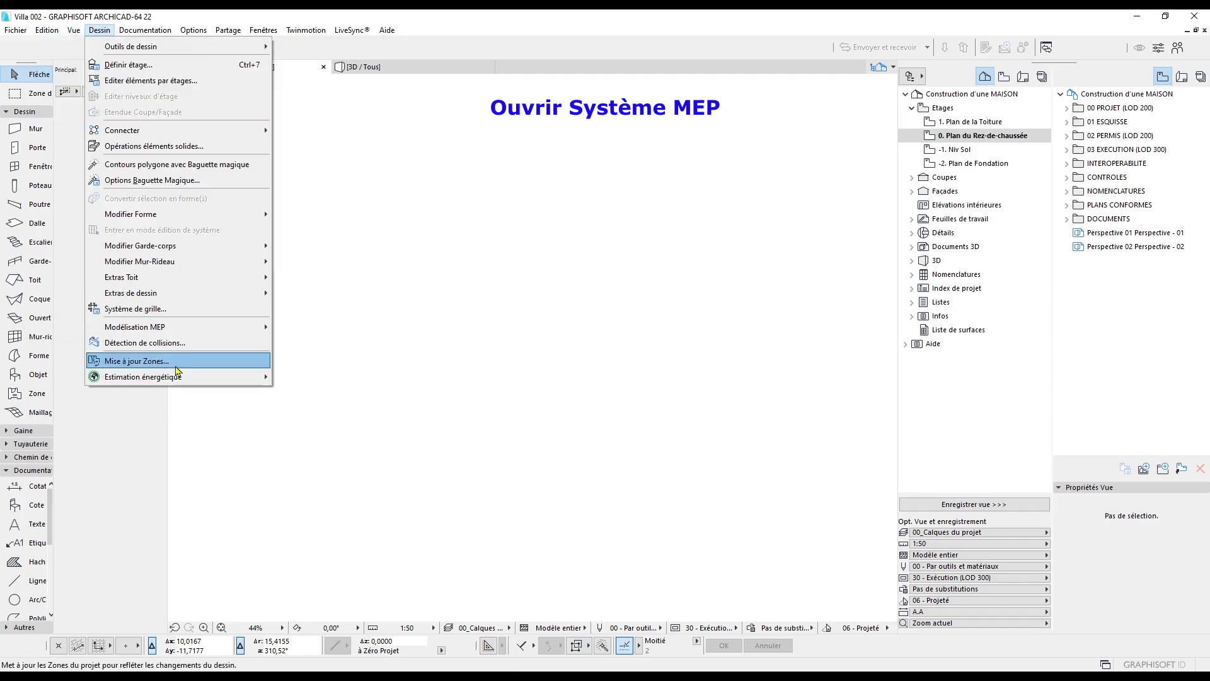
{"action": "mouse_move", "coordinate": [203, 327]}
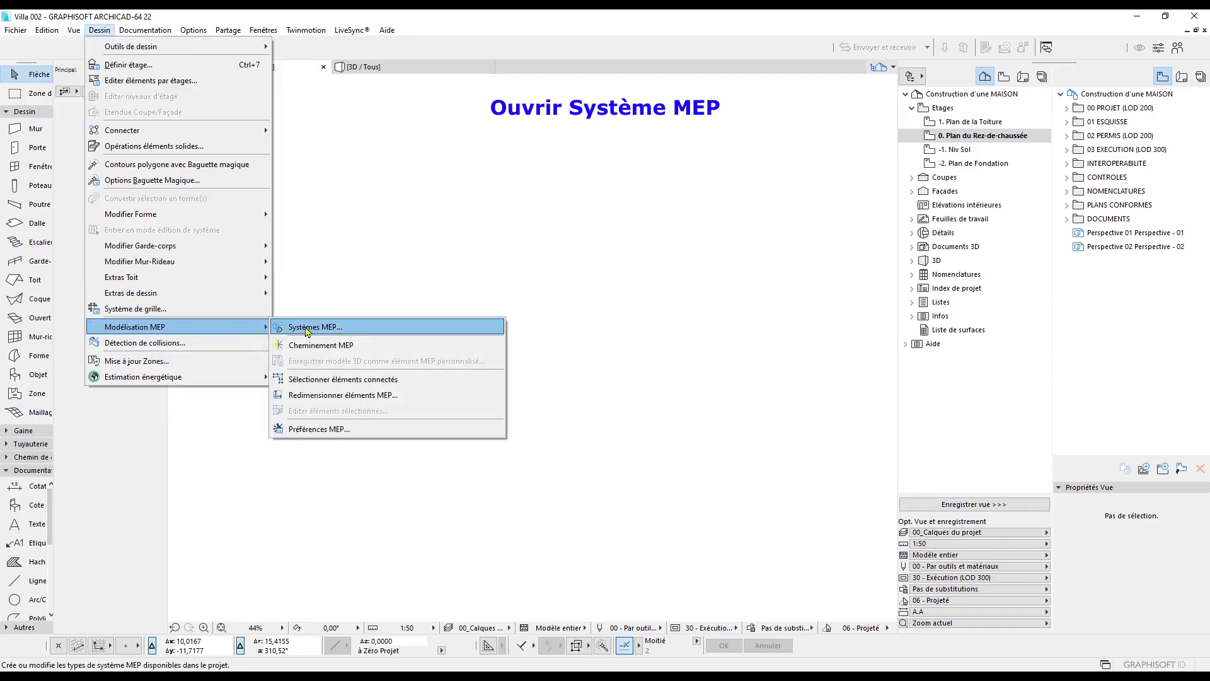
{"action": "left_click", "coordinate": [364, 329]}
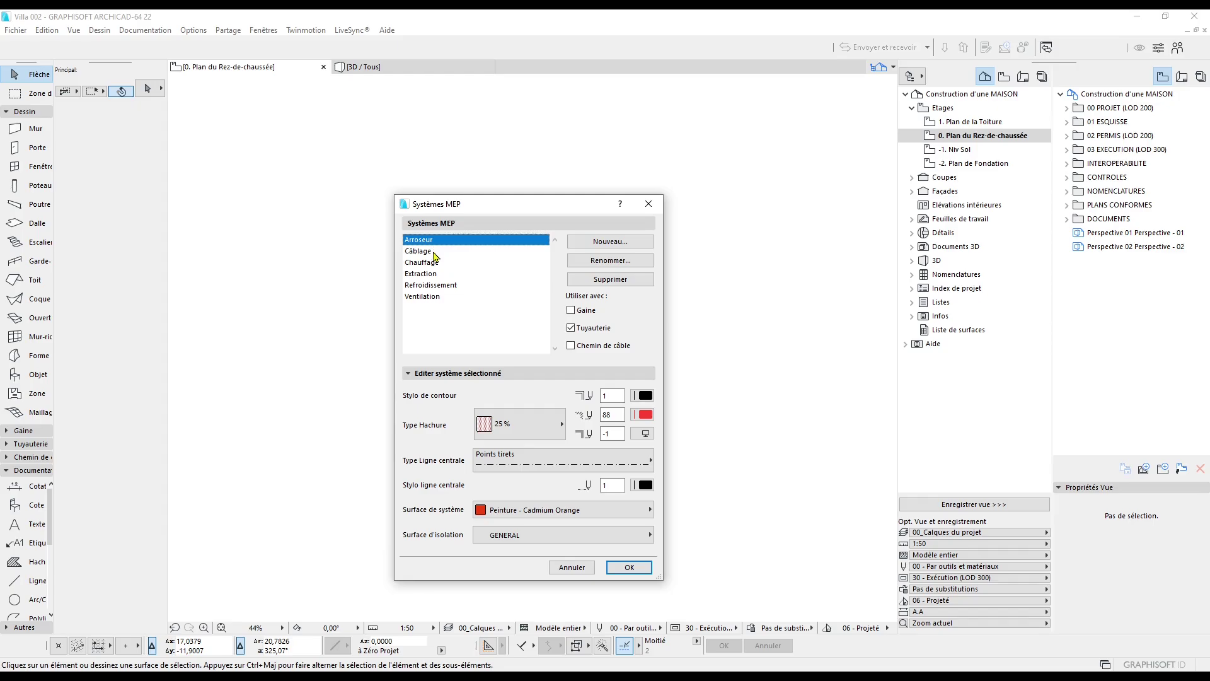
Create a new MEP system named A. Eau Chaude from the Arroseur system
{"action": "left_click", "coordinate": [599, 243]}
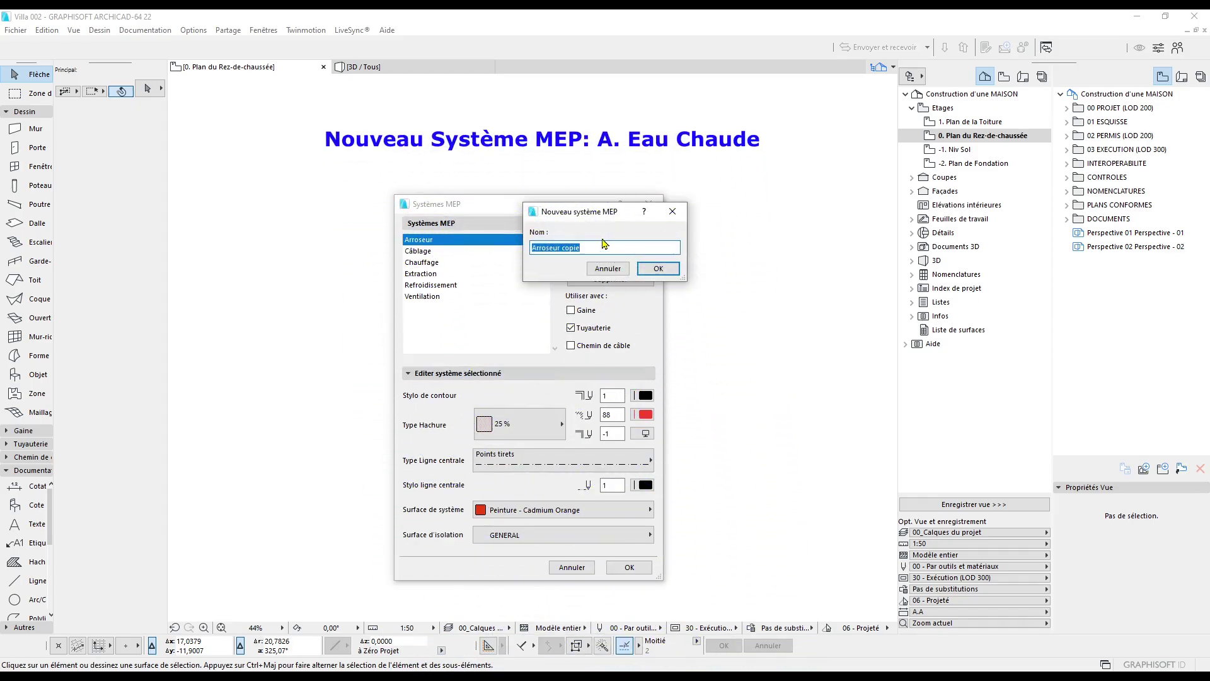
{"action": "type", "text": "A. Eau Chaude"}
{"action": "left_click", "coordinate": [657, 268]}
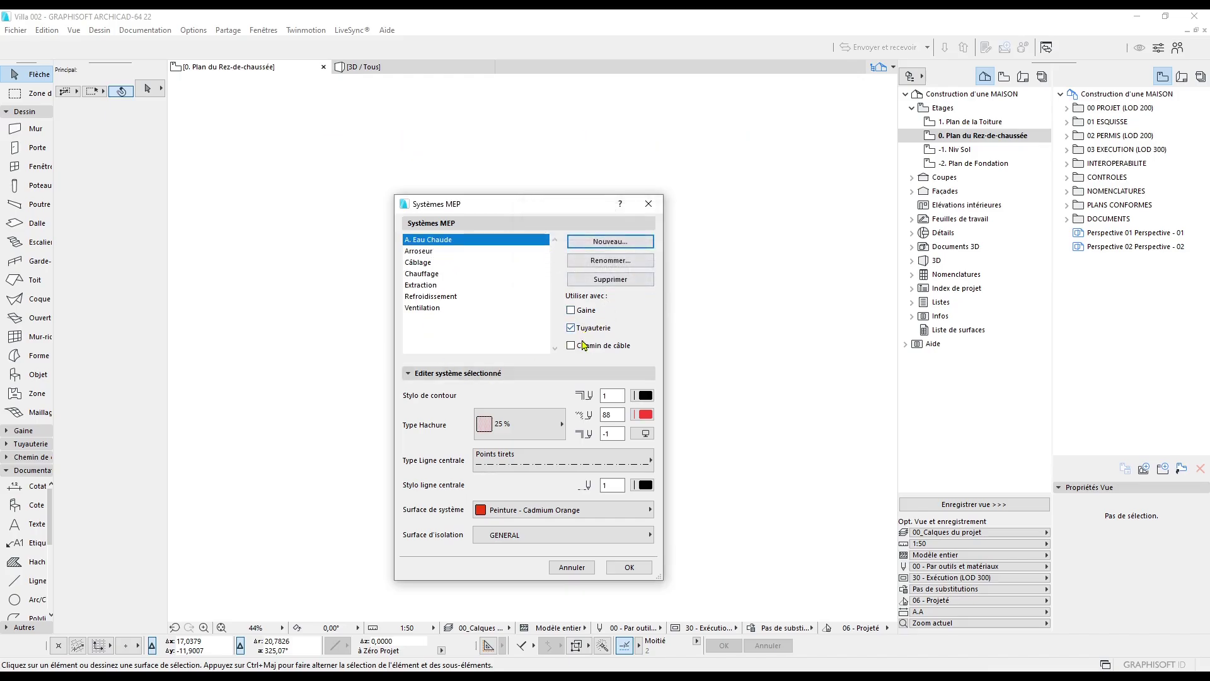
Set A. Eau Chaude's hatch pen to 35 and its insulation surface to Peinture - Cadmium Orange, keeping that same surface for the system
{"action": "left_click", "coordinate": [644, 415]}
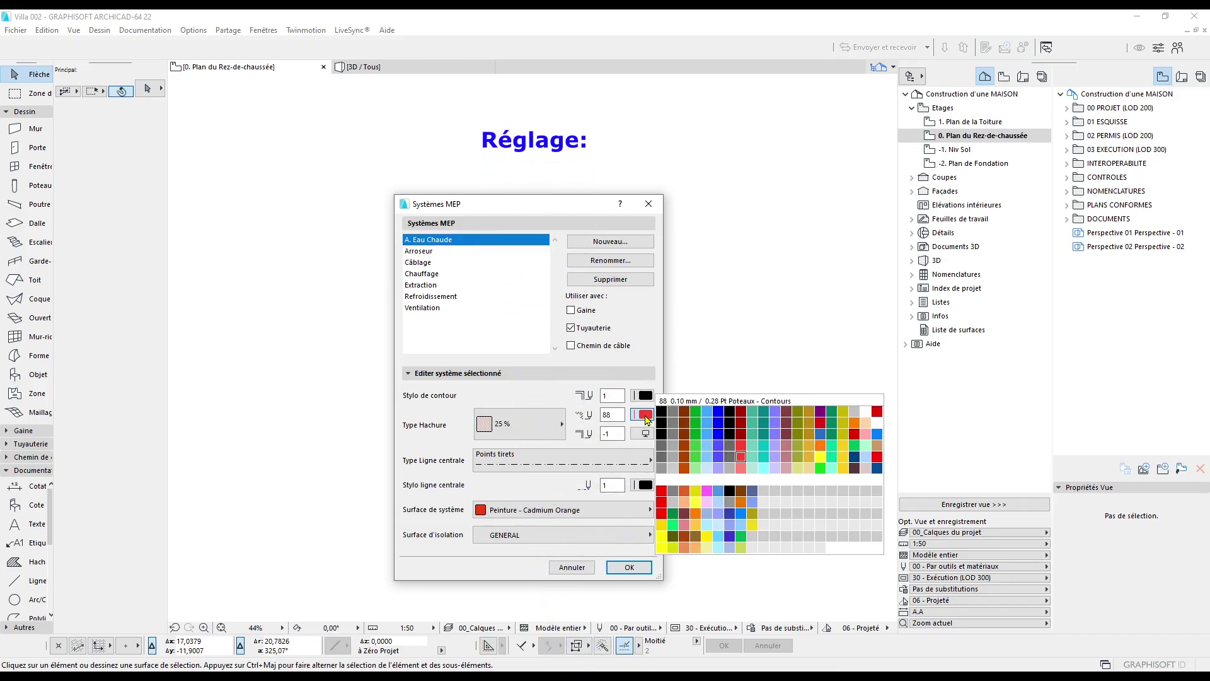
{"action": "left_click", "coordinate": [823, 426]}
{"action": "left_click", "coordinate": [543, 512]}
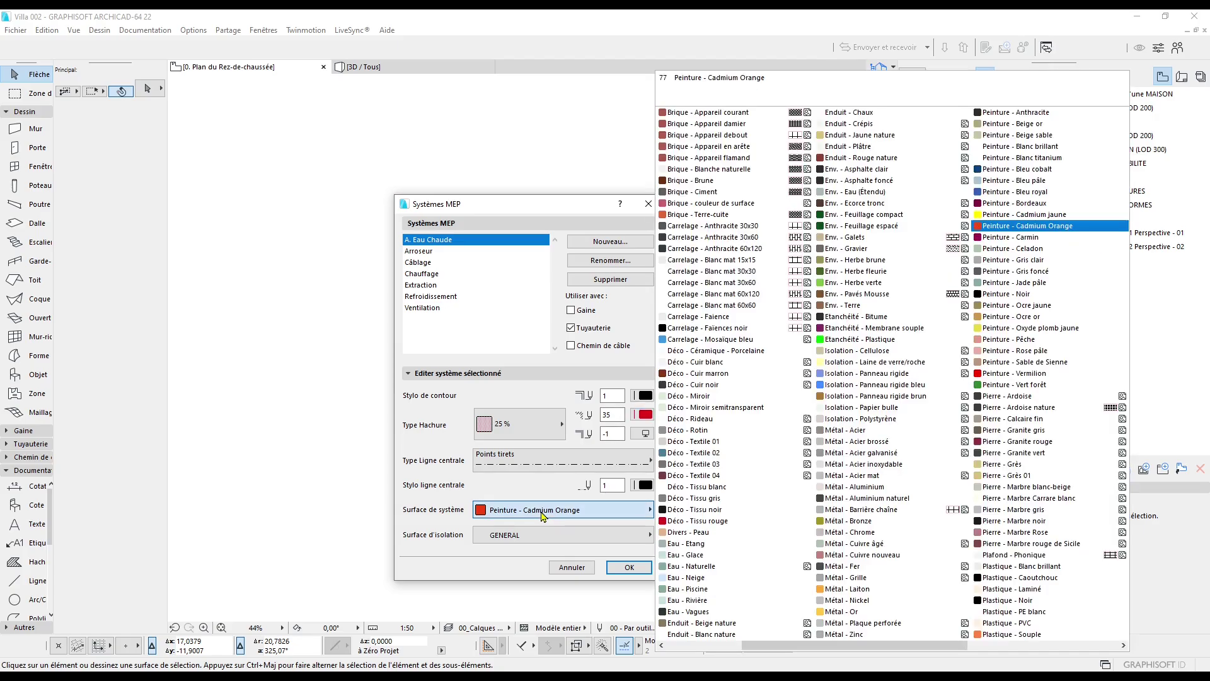
{"action": "left_click", "coordinate": [543, 514]}
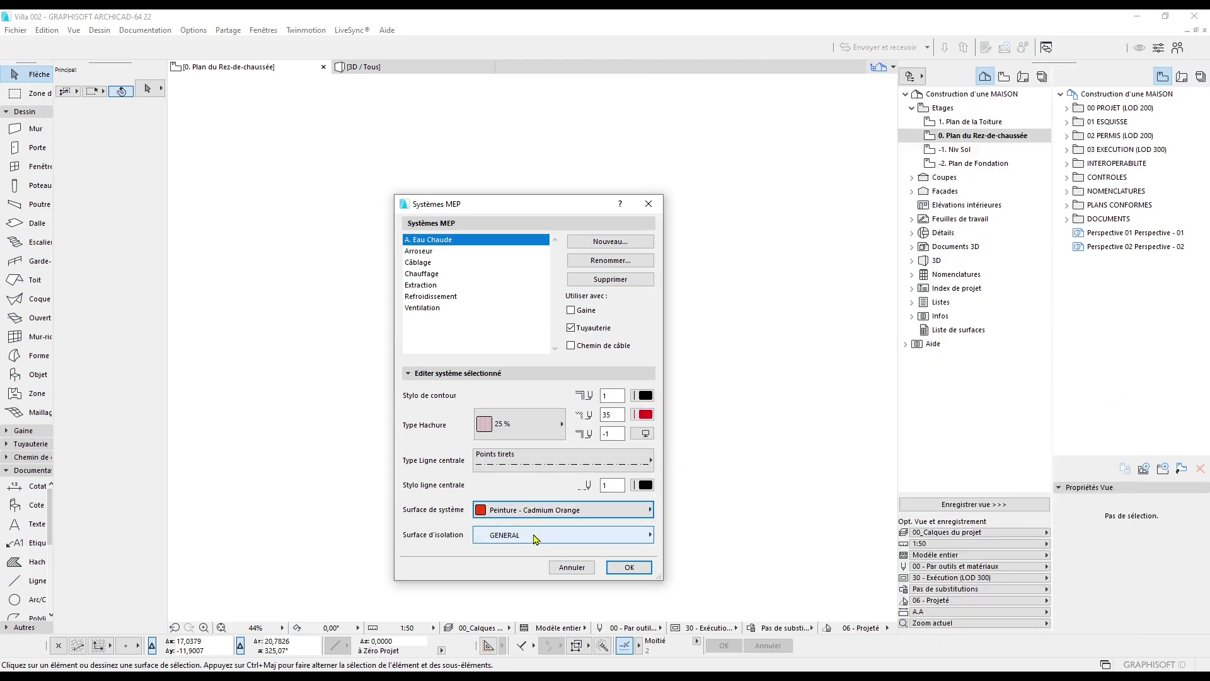
{"action": "left_click", "coordinate": [535, 539]}
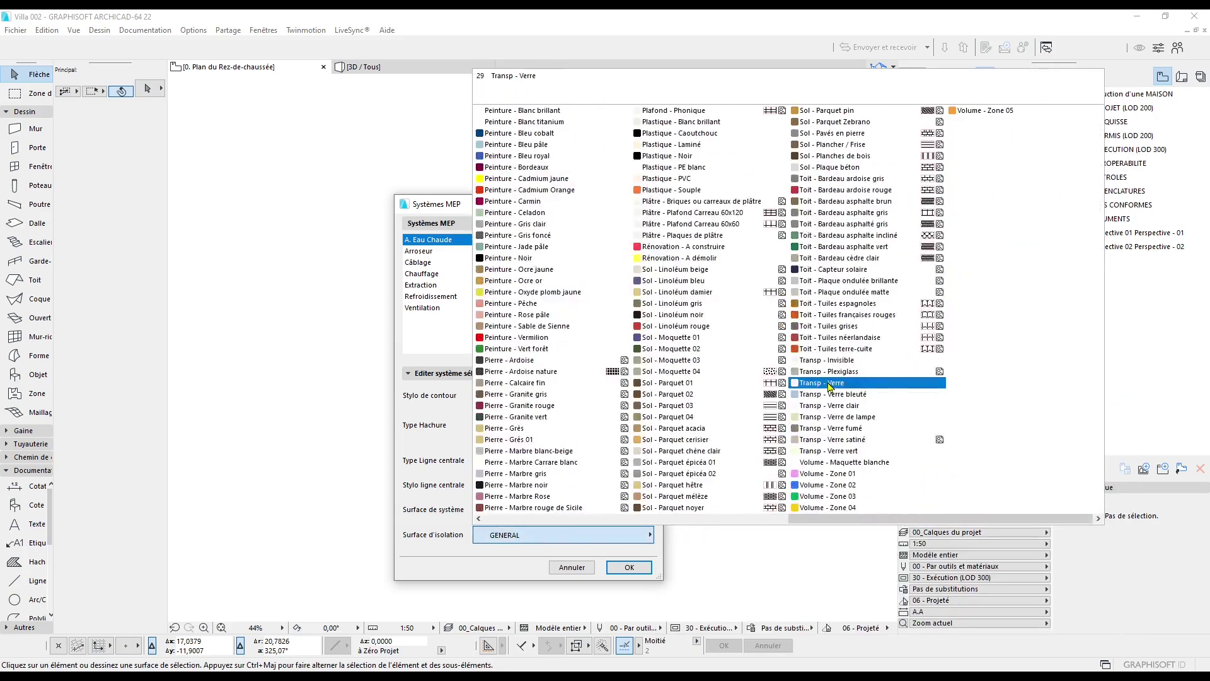
{"action": "left_click", "coordinate": [516, 192]}
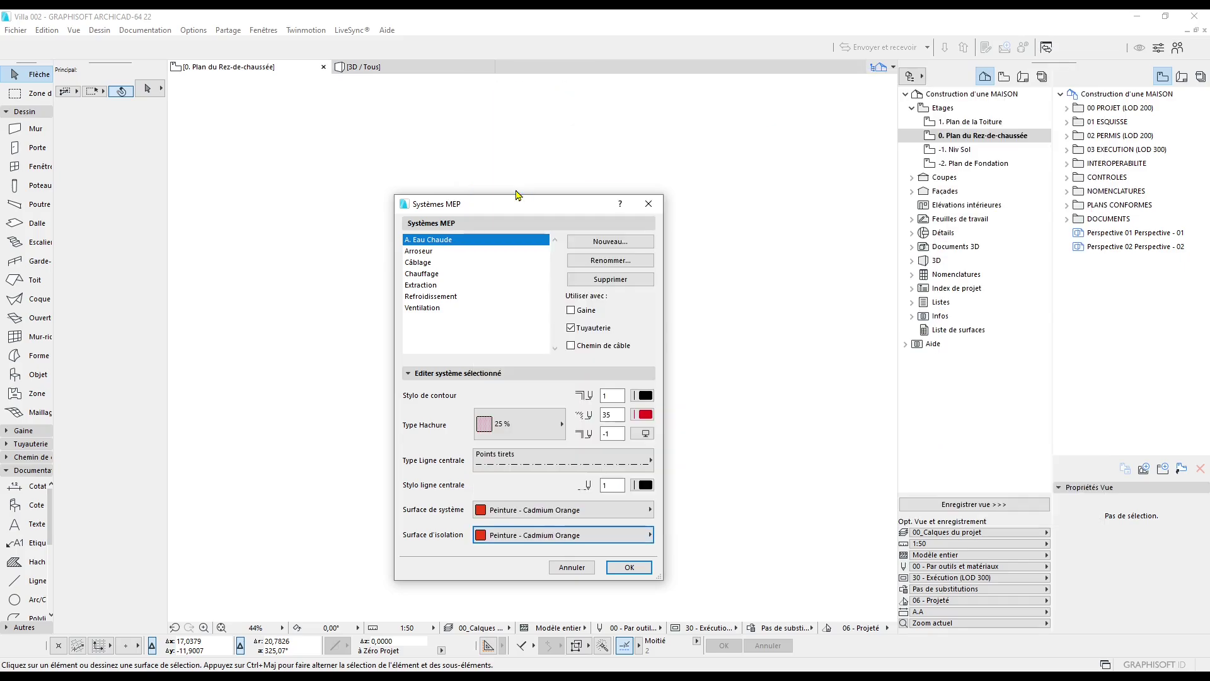
Create a new MEP system named A. Eau Froide from A. Eau Chaude
{"action": "left_click", "coordinate": [605, 243]}
{"action": "left_click_drag", "start_coordinate": [555, 248], "coordinate": [619, 253]}
{"action": "type", "text": "Froide"}
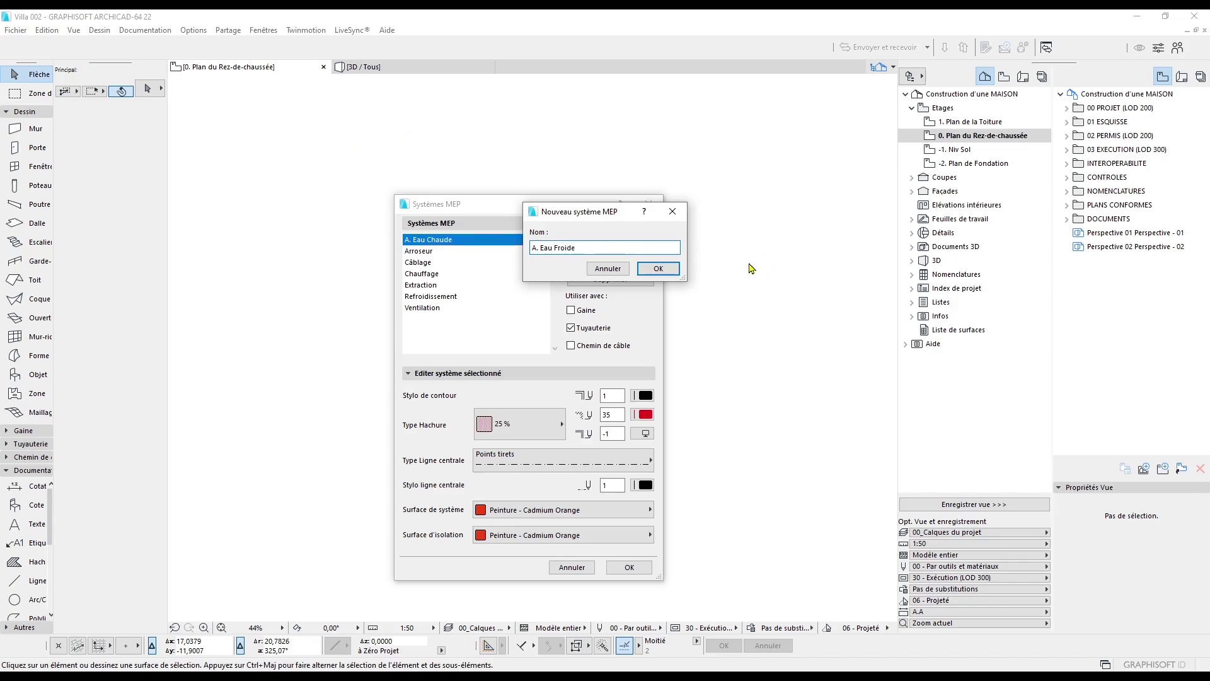
{"action": "left_click", "coordinate": [649, 270]}
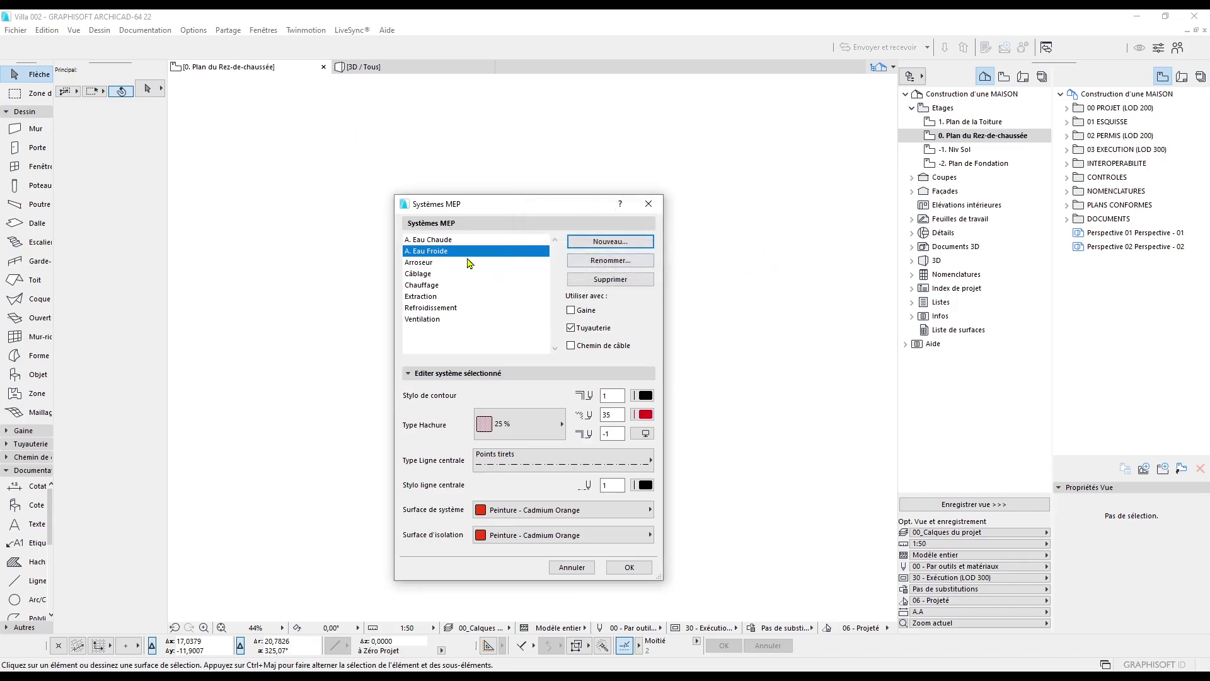
Set A. Eau Froide's hatch pen to 55 and both its system and insulation surfaces to Peinture - Bleu royal
{"action": "left_click", "coordinate": [645, 414]}
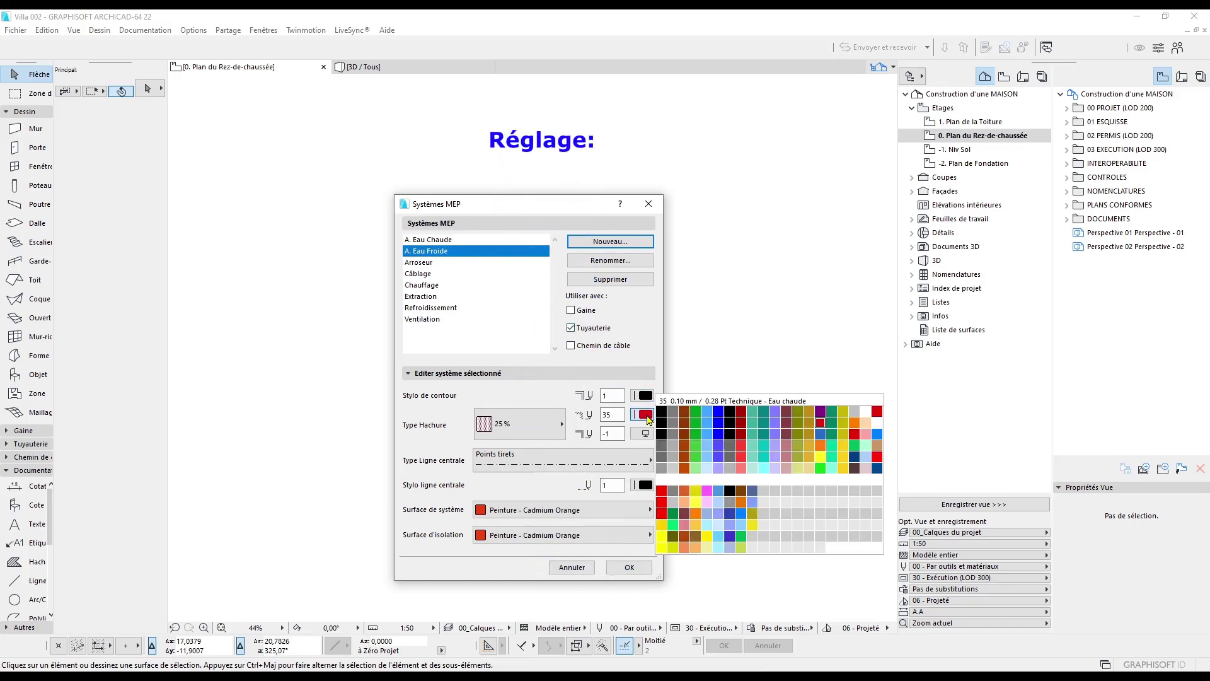
{"action": "left_click", "coordinate": [821, 434]}
{"action": "left_click", "coordinate": [604, 515]}
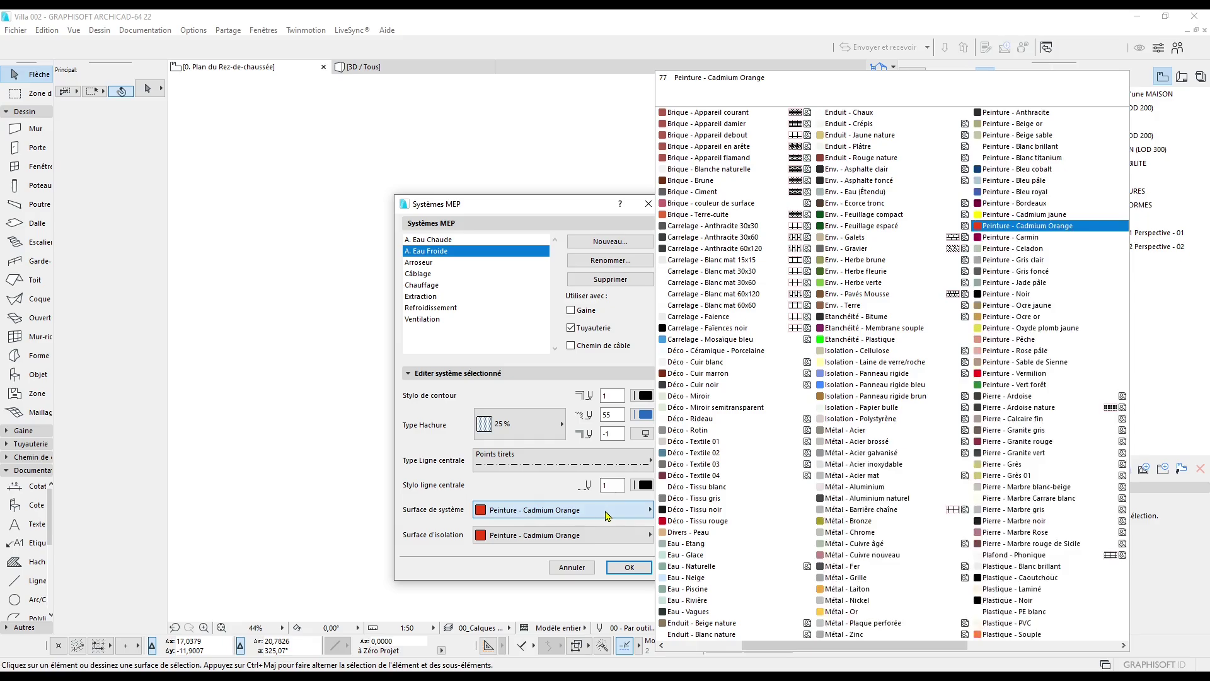
{"action": "left_click", "coordinate": [1062, 192]}
{"action": "left_click", "coordinate": [561, 534]}
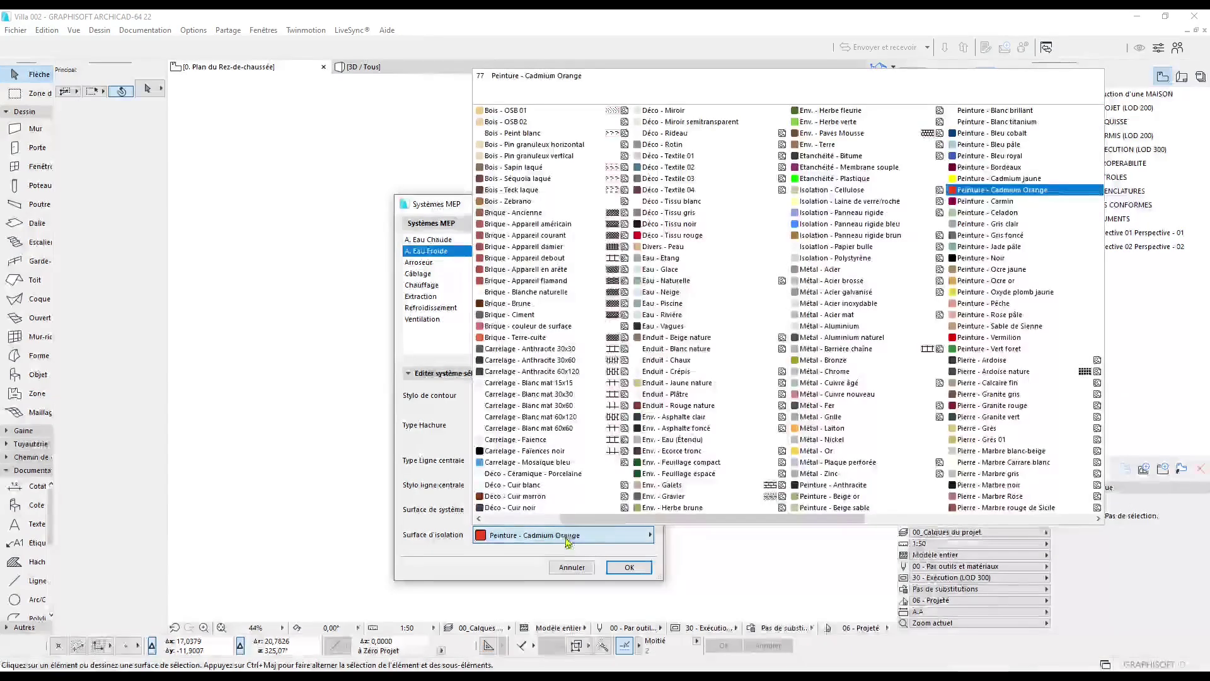
{"action": "left_click", "coordinate": [1039, 156]}
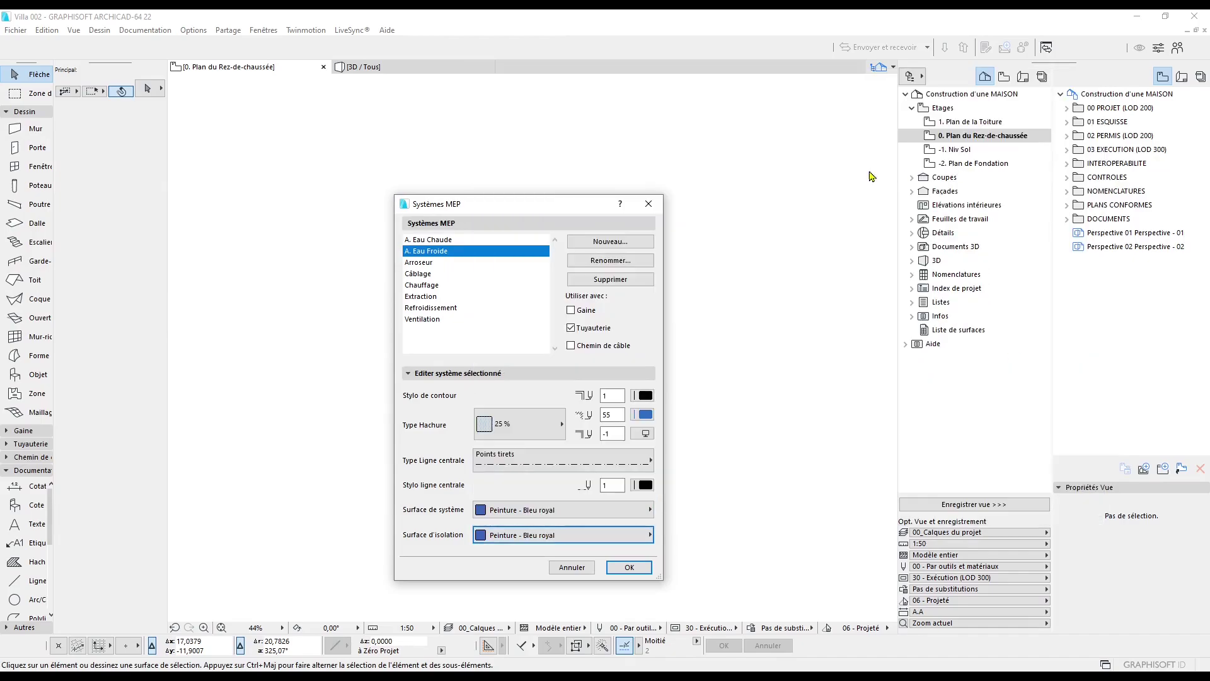
Create a new MEP system named A. Gaz from A. Eau Froide
{"action": "left_click", "coordinate": [602, 243]}
{"action": "left_click", "coordinate": [624, 247]}
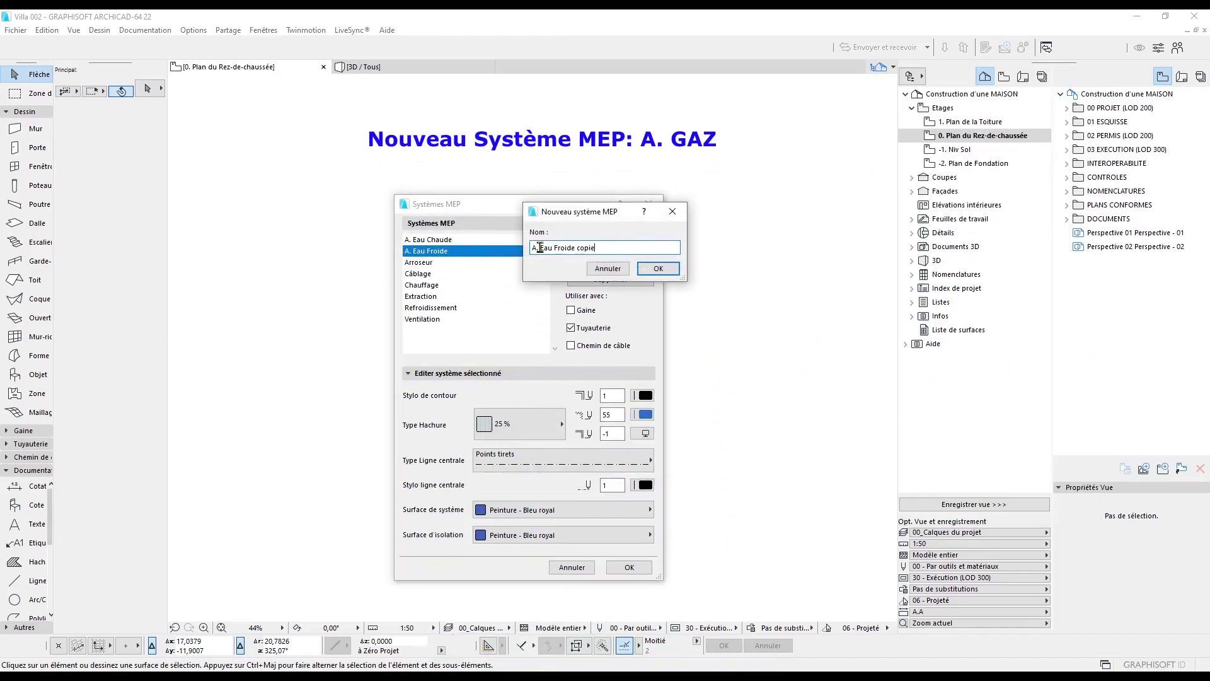
{"action": "left_click_drag", "start_coordinate": [540, 248], "coordinate": [724, 268]}
{"action": "key", "text": "BackSpace"}
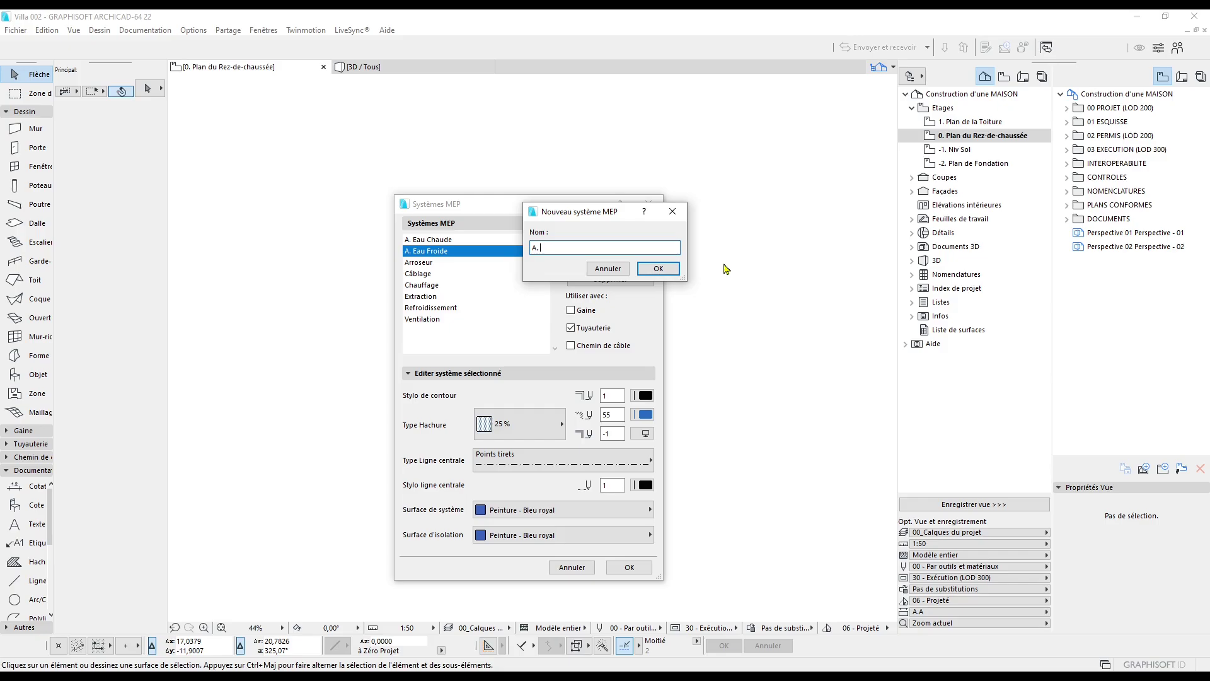
{"action": "type", "text": "Gaz"}
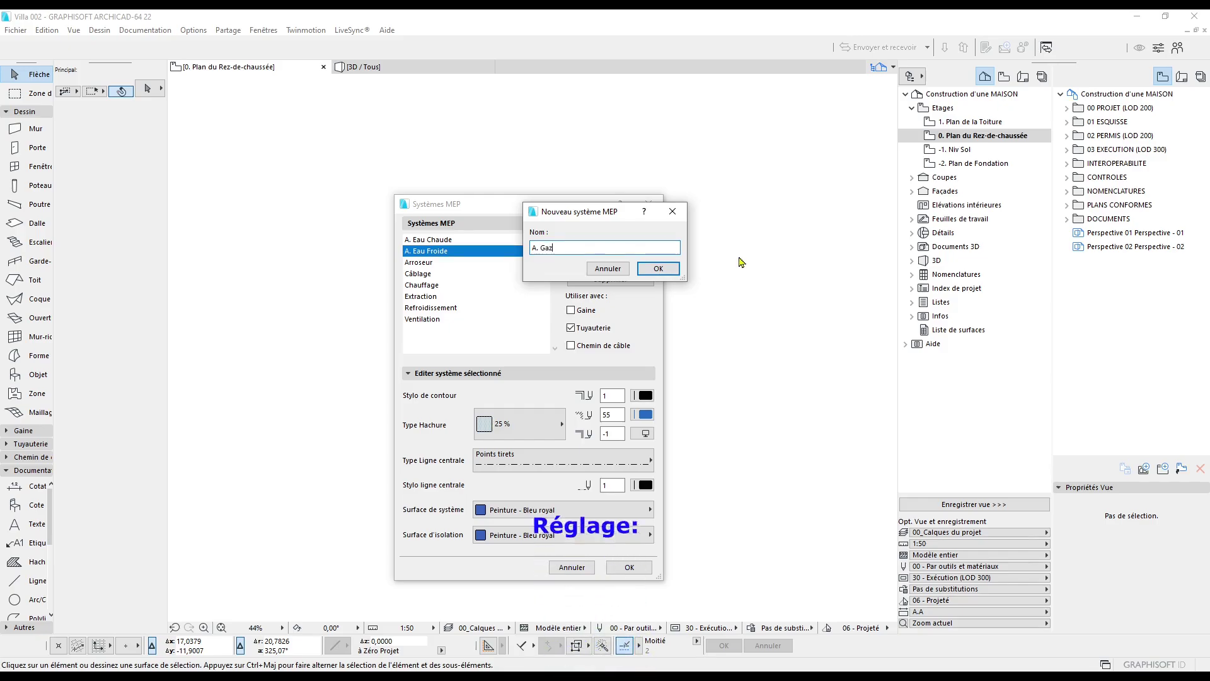
{"action": "key", "text": "Return"}
Set A. Gaz's hatch pen to 75 and both its system and insulation surfaces to Métal - Laiton
{"action": "left_click", "coordinate": [646, 414]}
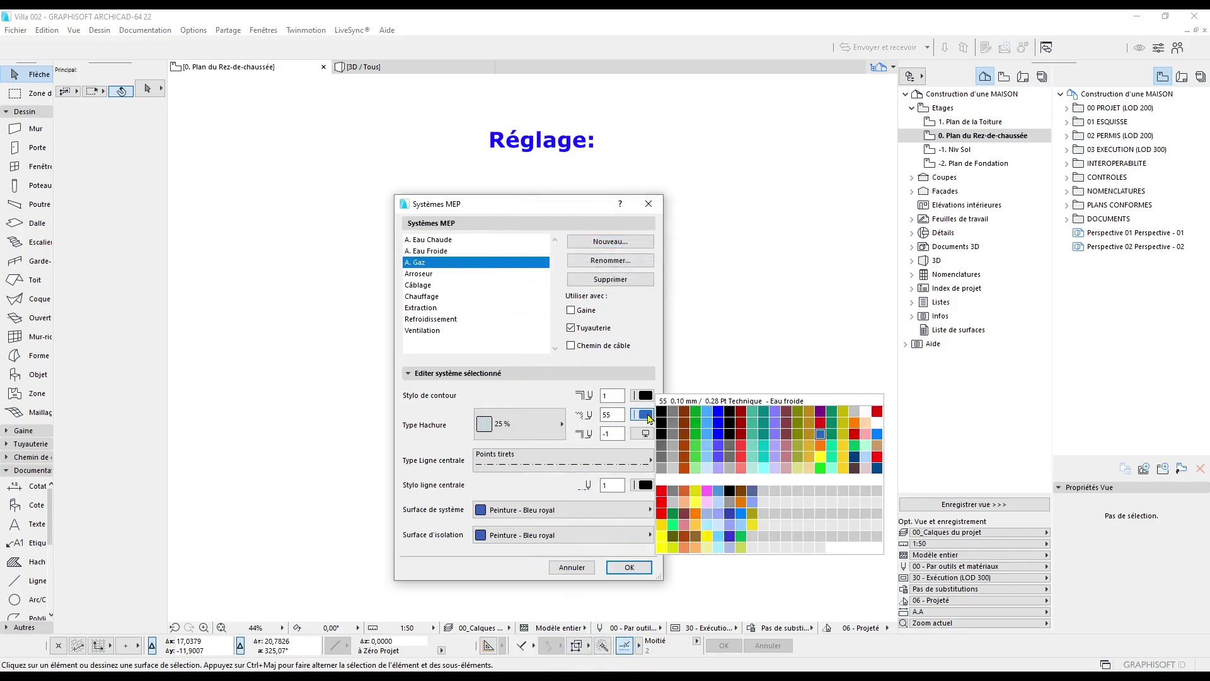
{"action": "left_click", "coordinate": [822, 453]}
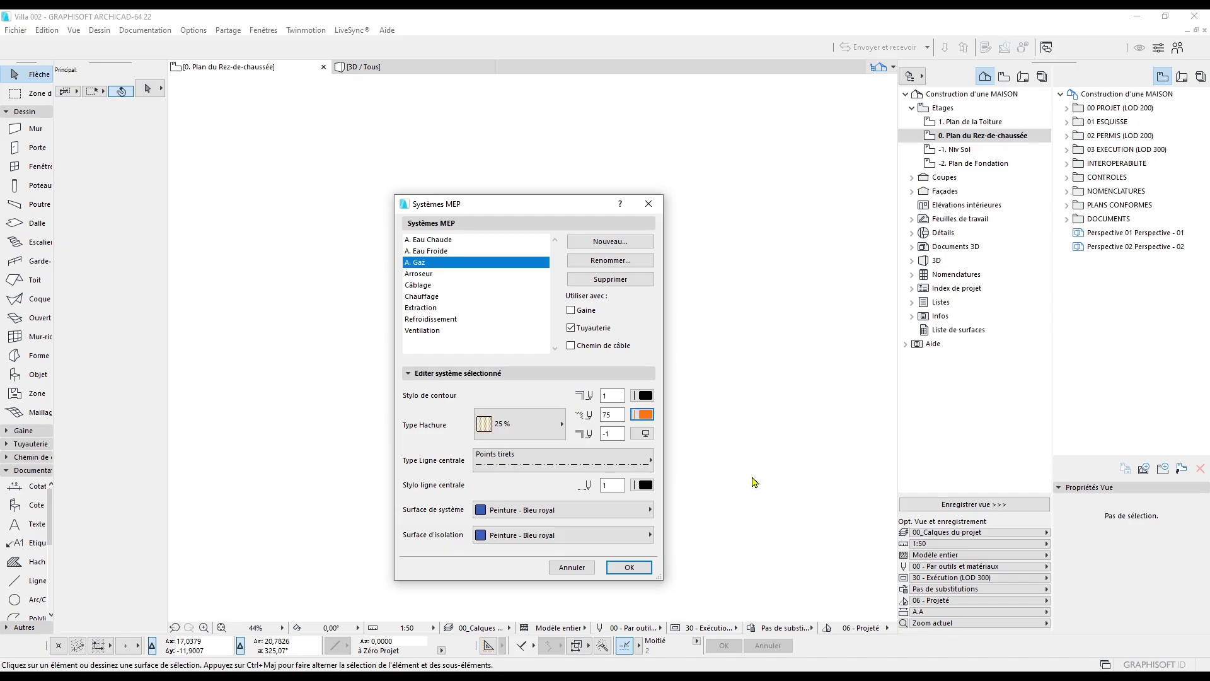
{"action": "left_click", "coordinate": [590, 508]}
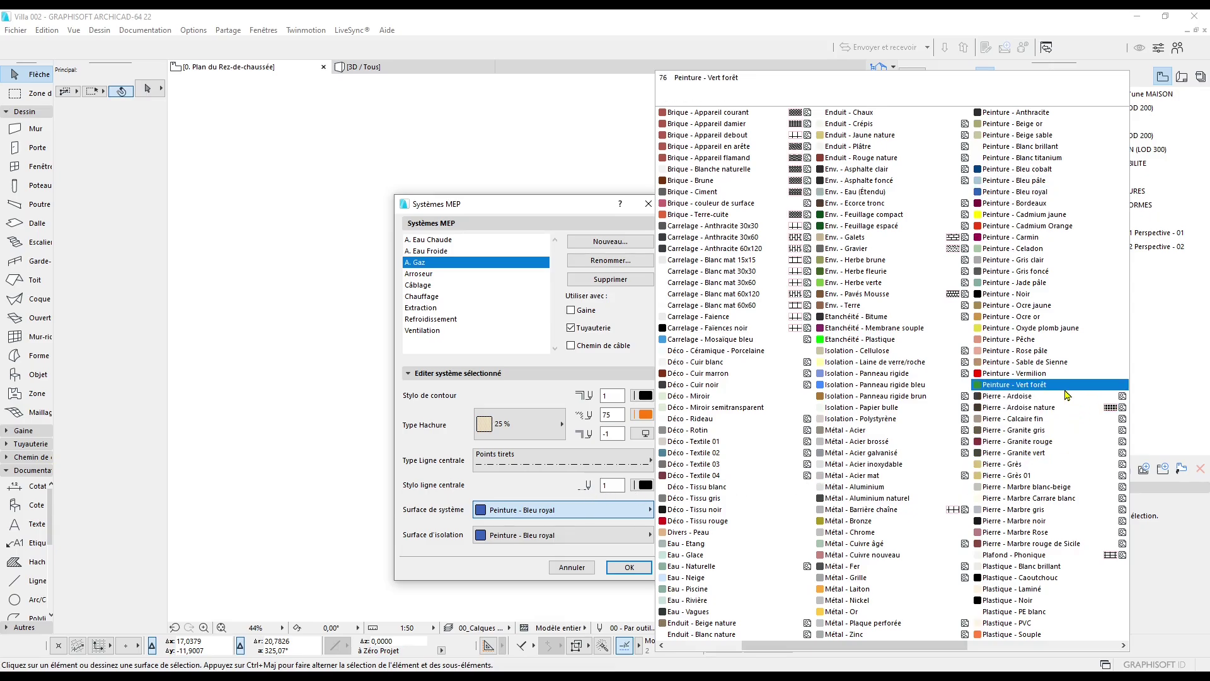
{"action": "left_click", "coordinate": [872, 590]}
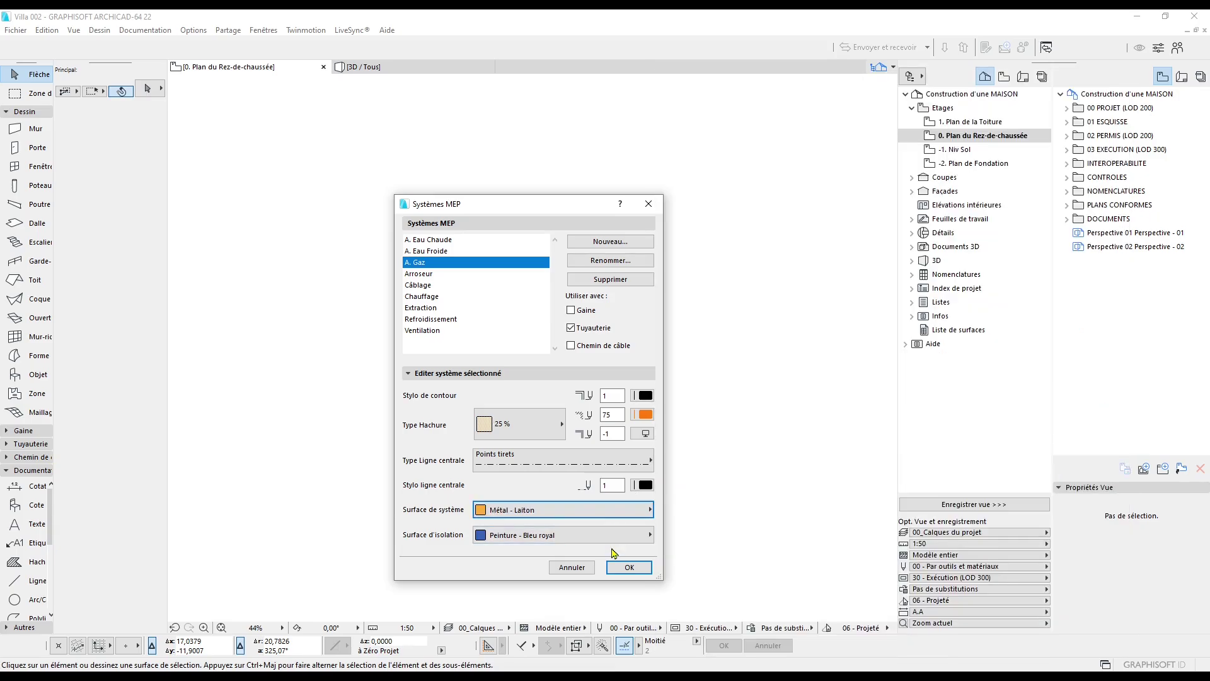
{"action": "left_click", "coordinate": [614, 540]}
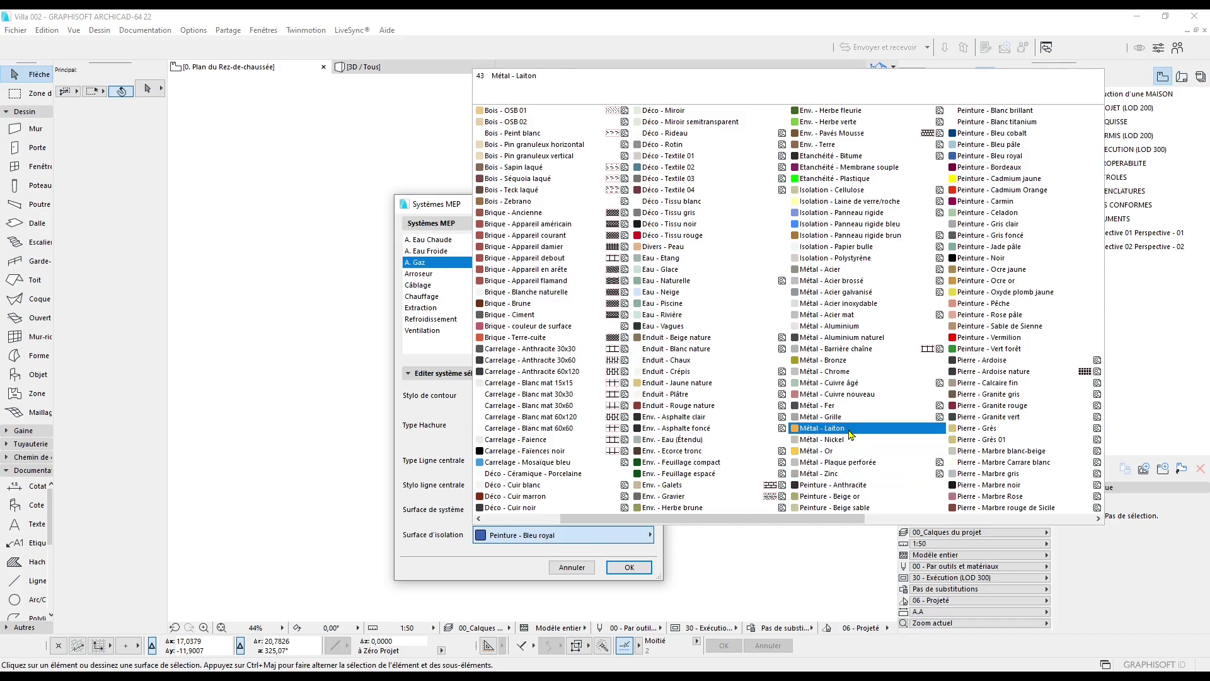
{"action": "left_click", "coordinate": [820, 428]}
Create a new MEP system named E. Eaux Pluviales from the Chauffage system
{"action": "left_click", "coordinate": [606, 241]}
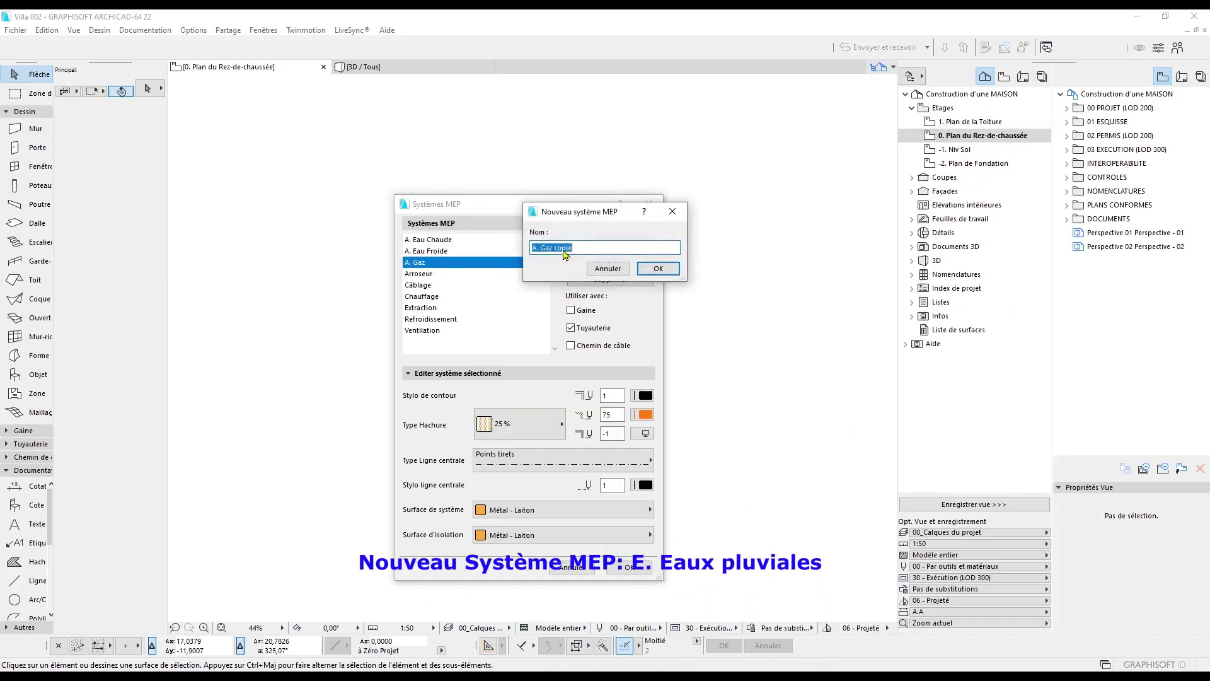
{"action": "type", "text": "E."}
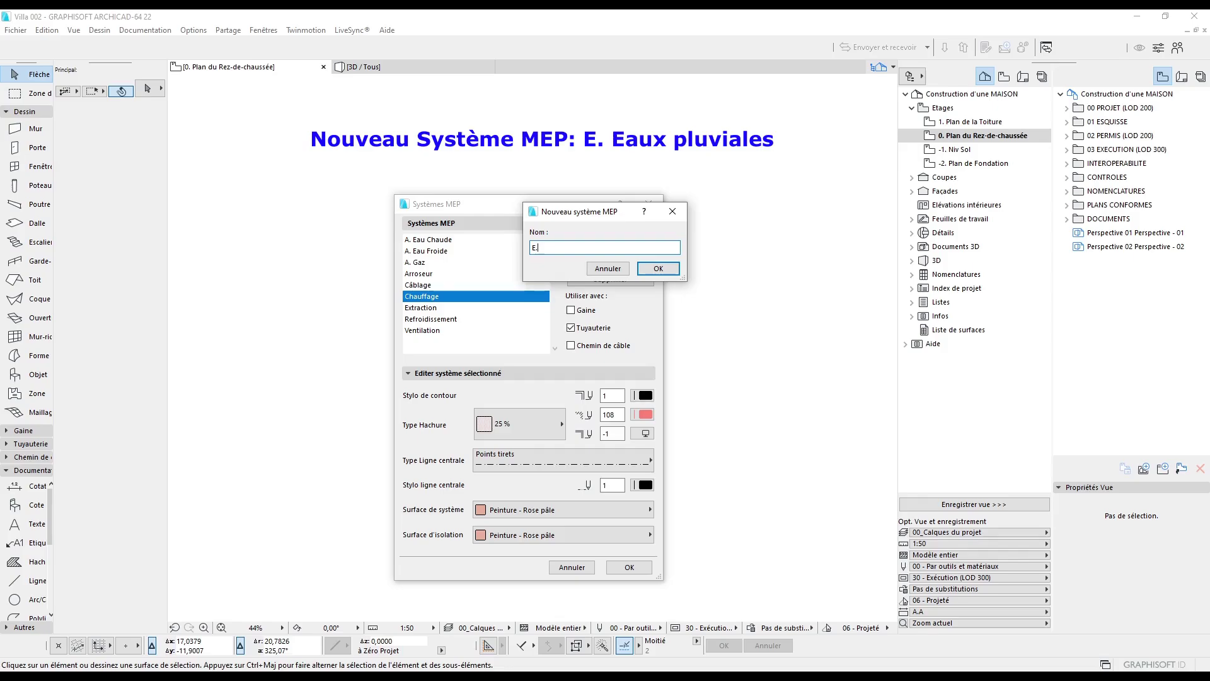
{"action": "type", "text": " Eaux Pluviales"}
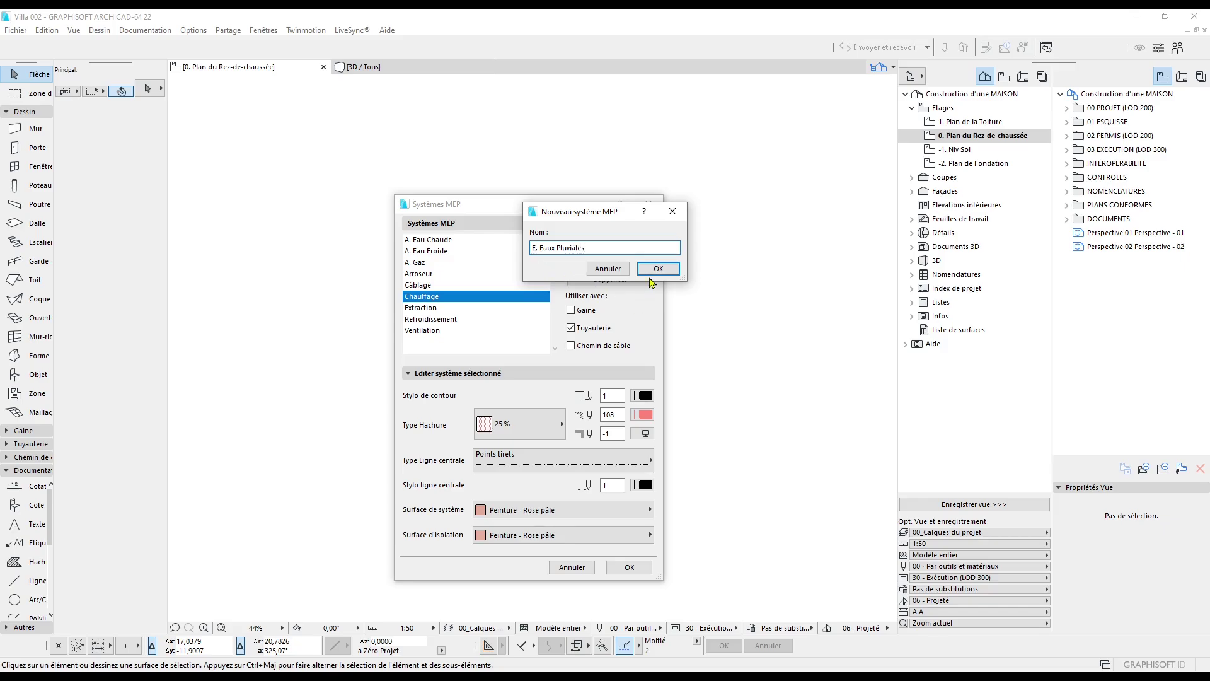
{"action": "left_click", "coordinate": [659, 268]}
Set E. Eaux Pluviales' hatch pen to 78 and both its system and insulation surfaces to Etanchéité - Plastique
{"action": "left_click", "coordinate": [644, 414]}
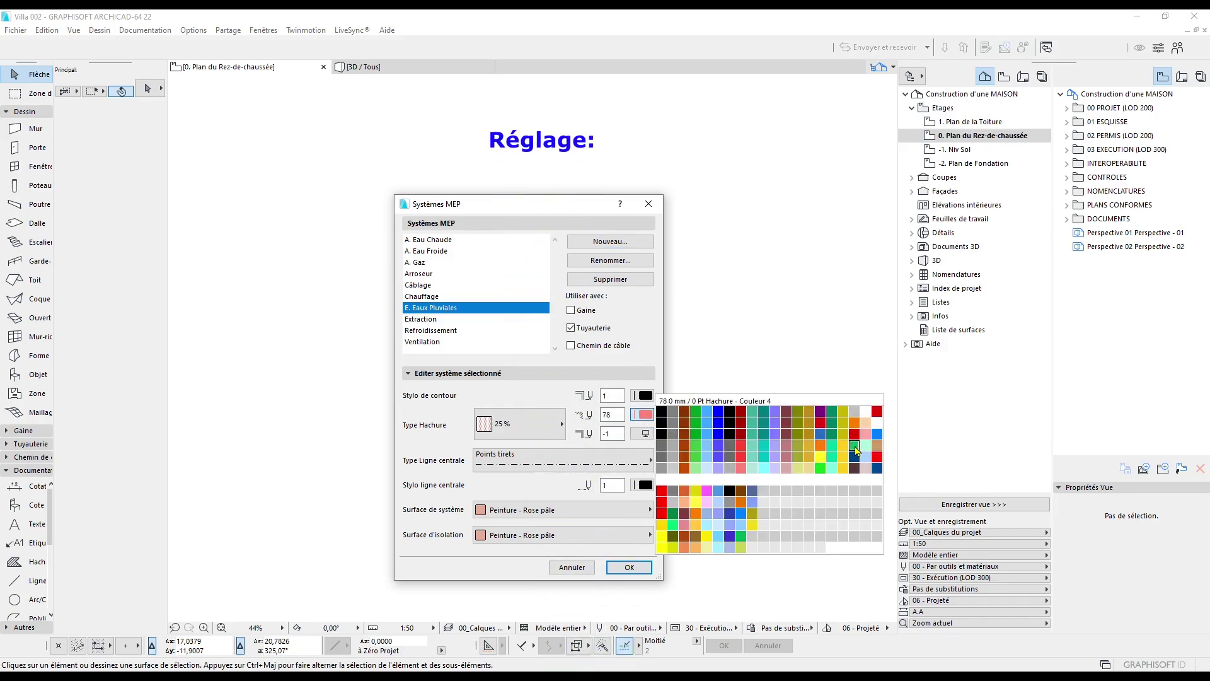
{"action": "left_click", "coordinate": [857, 448]}
{"action": "left_click", "coordinate": [628, 510]}
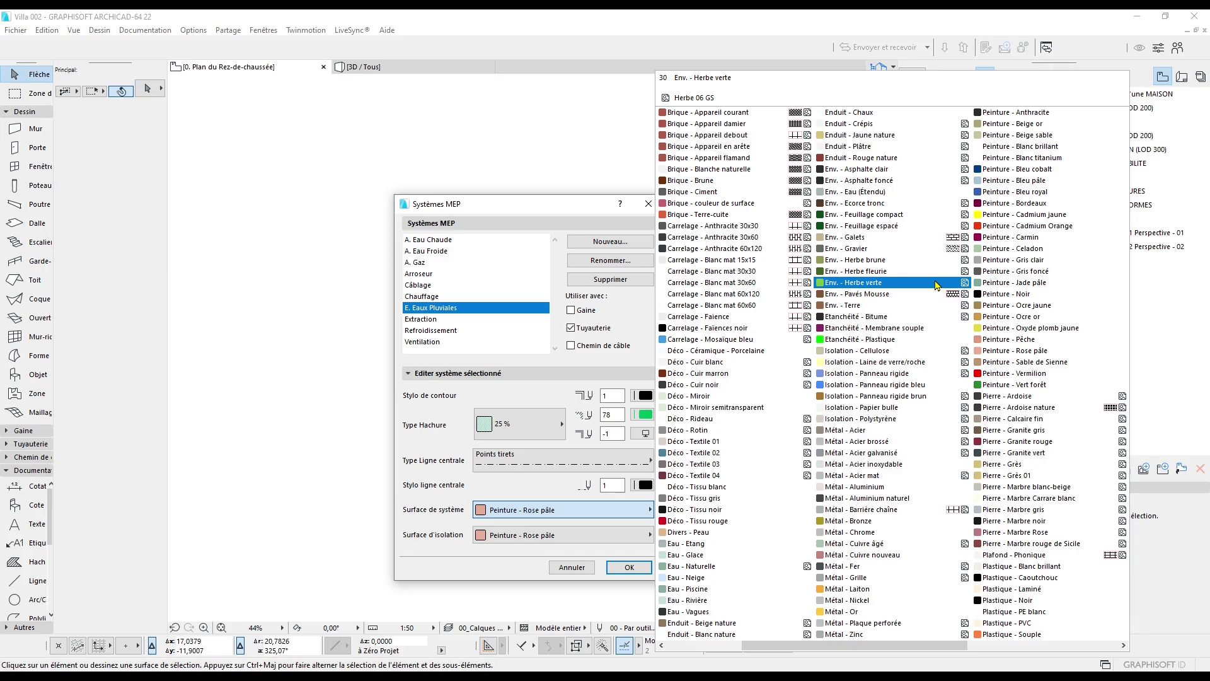
{"action": "left_click", "coordinate": [937, 341]}
{"action": "left_click", "coordinate": [564, 535]}
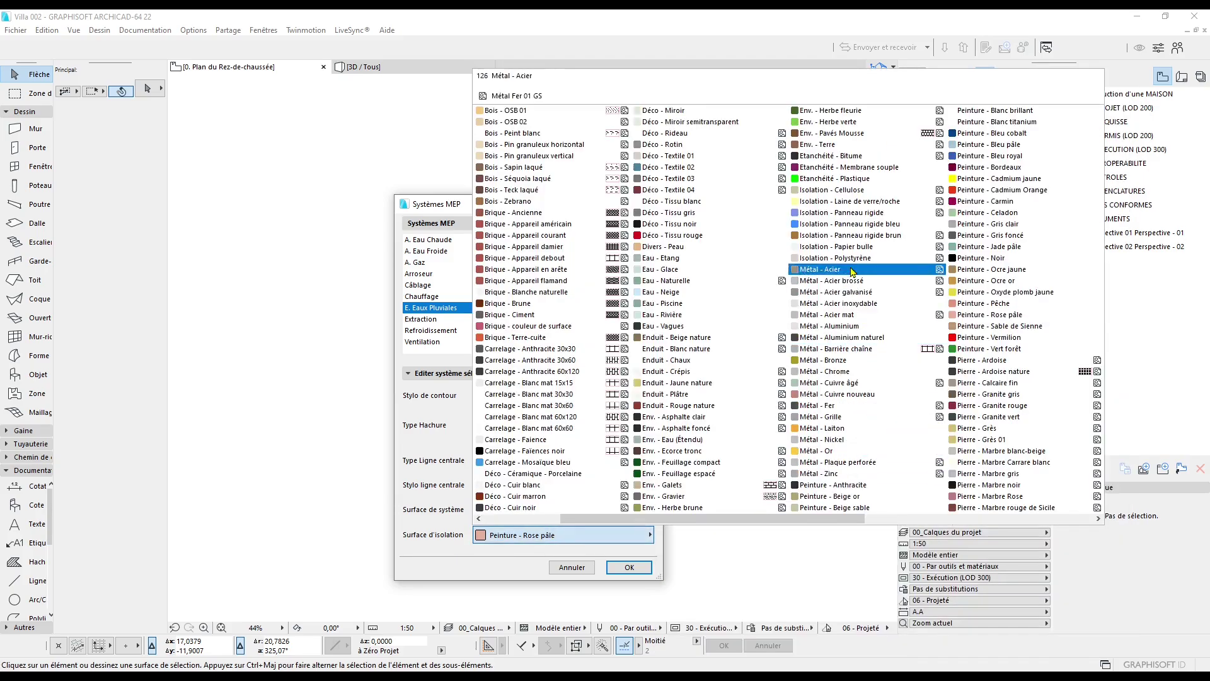
{"action": "left_click", "coordinate": [847, 179]}
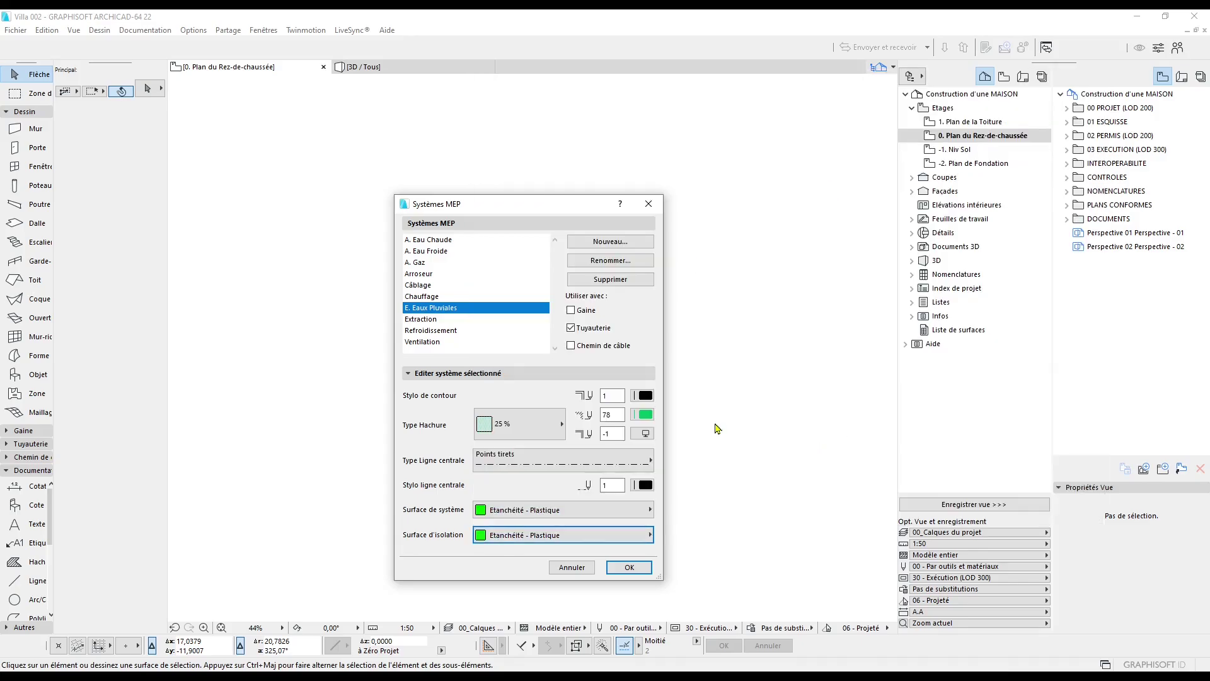
Set the Chauffage system's hatch pen to 15 and both its system and insulation surfaces to Peinture - Bordeaux
{"action": "left_click", "coordinate": [421, 296]}
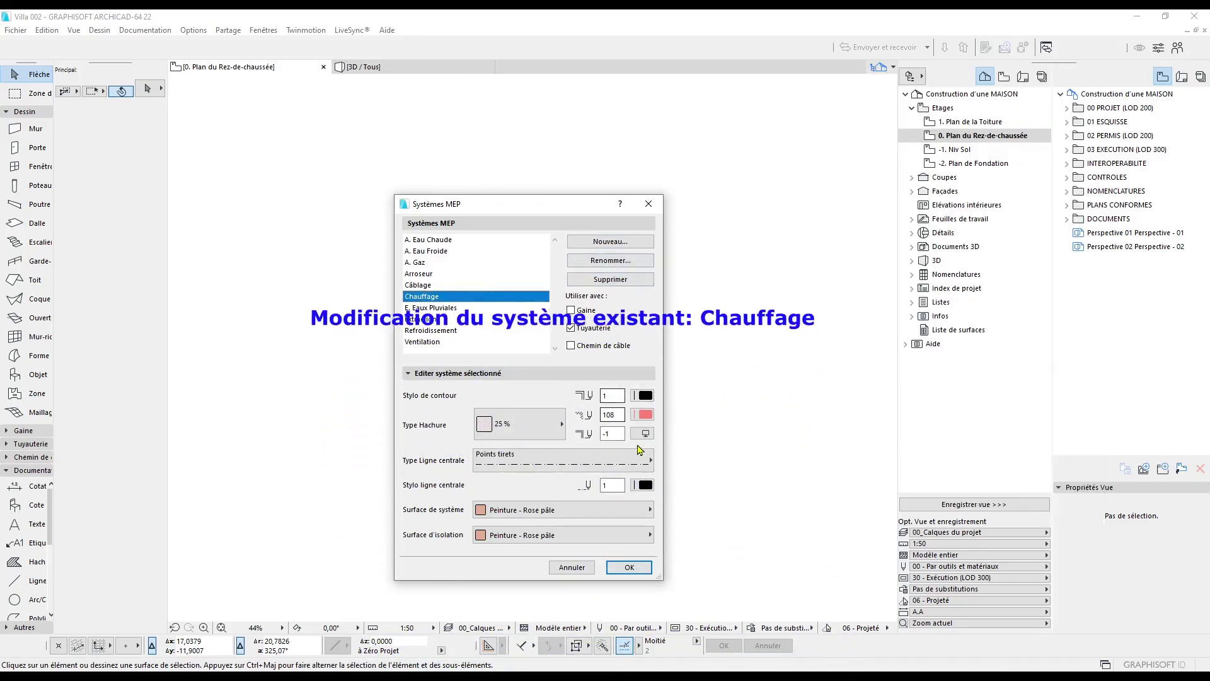
{"action": "left_click", "coordinate": [647, 417]}
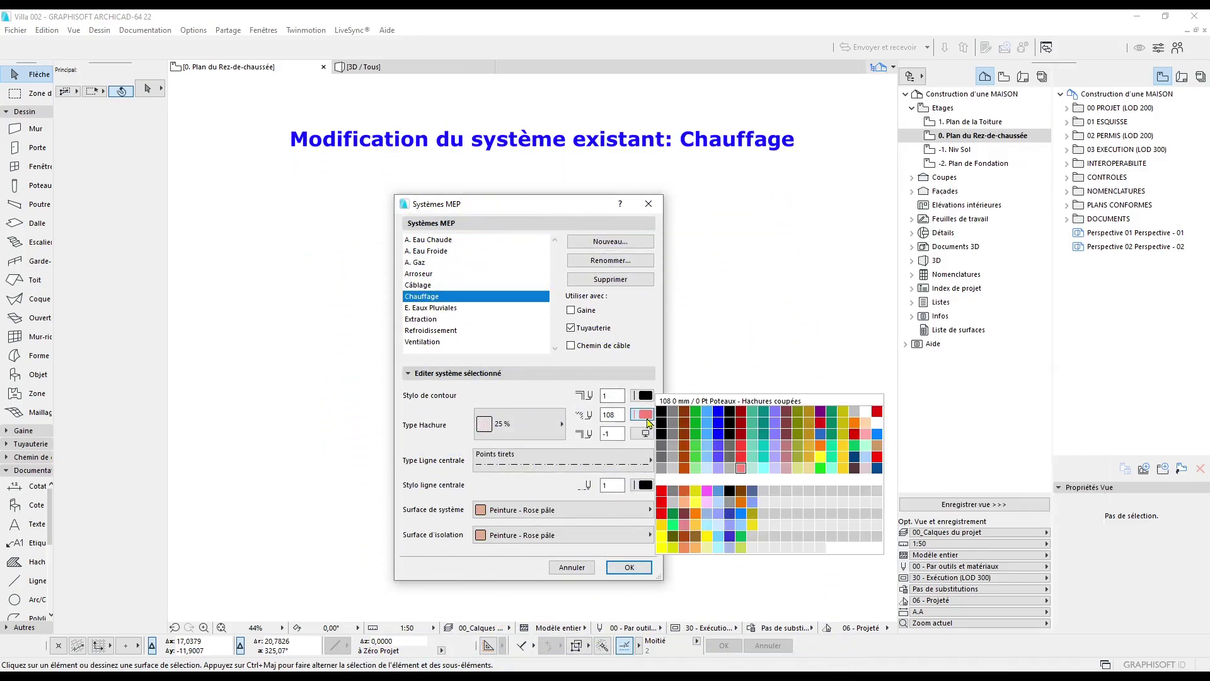
{"action": "left_click", "coordinate": [821, 414]}
{"action": "left_click", "coordinate": [558, 511]}
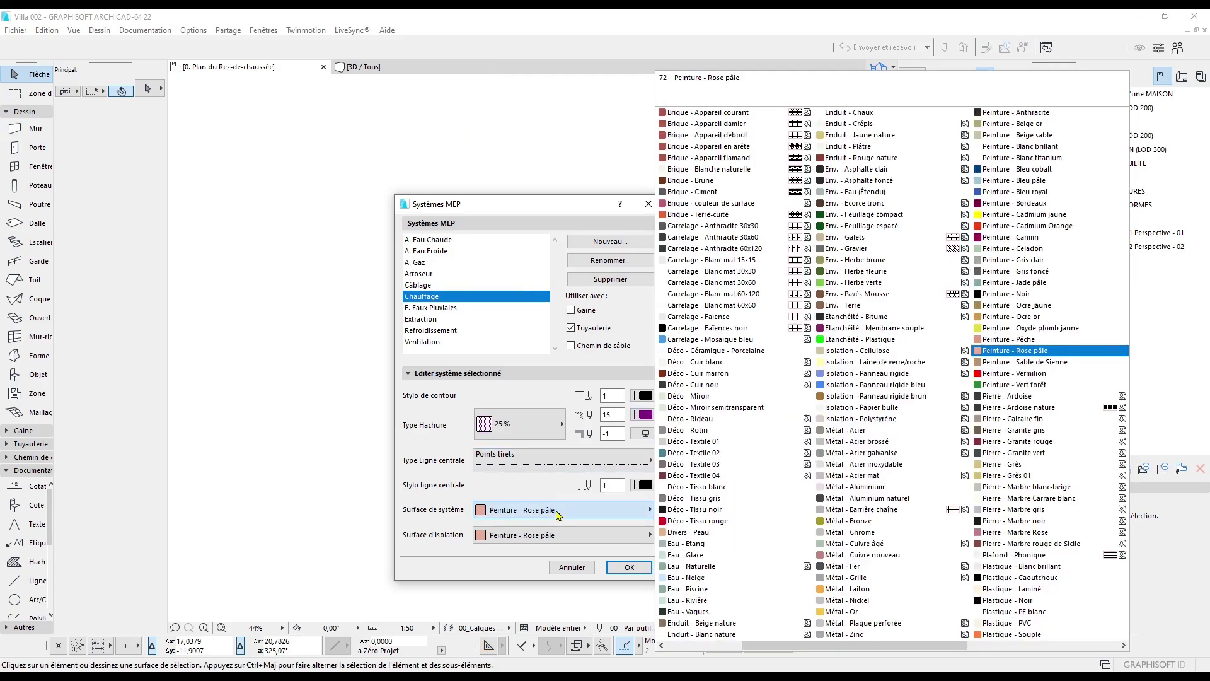
{"action": "left_click", "coordinate": [1011, 203]}
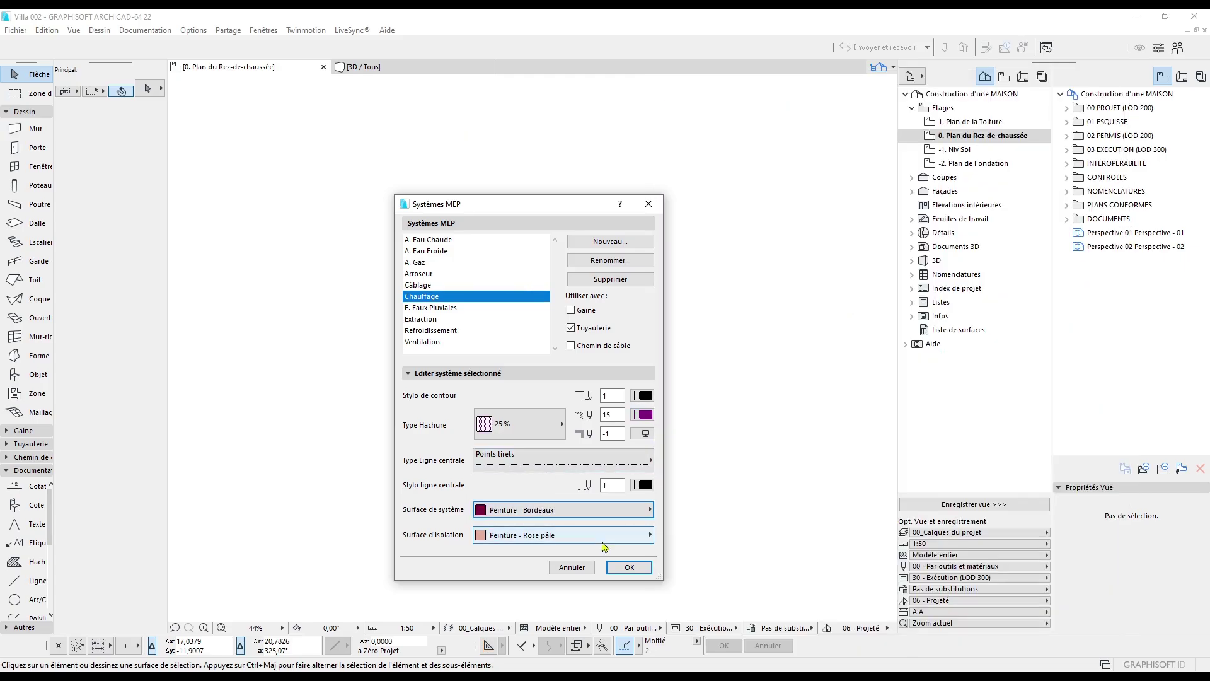
{"action": "left_click", "coordinate": [610, 535]}
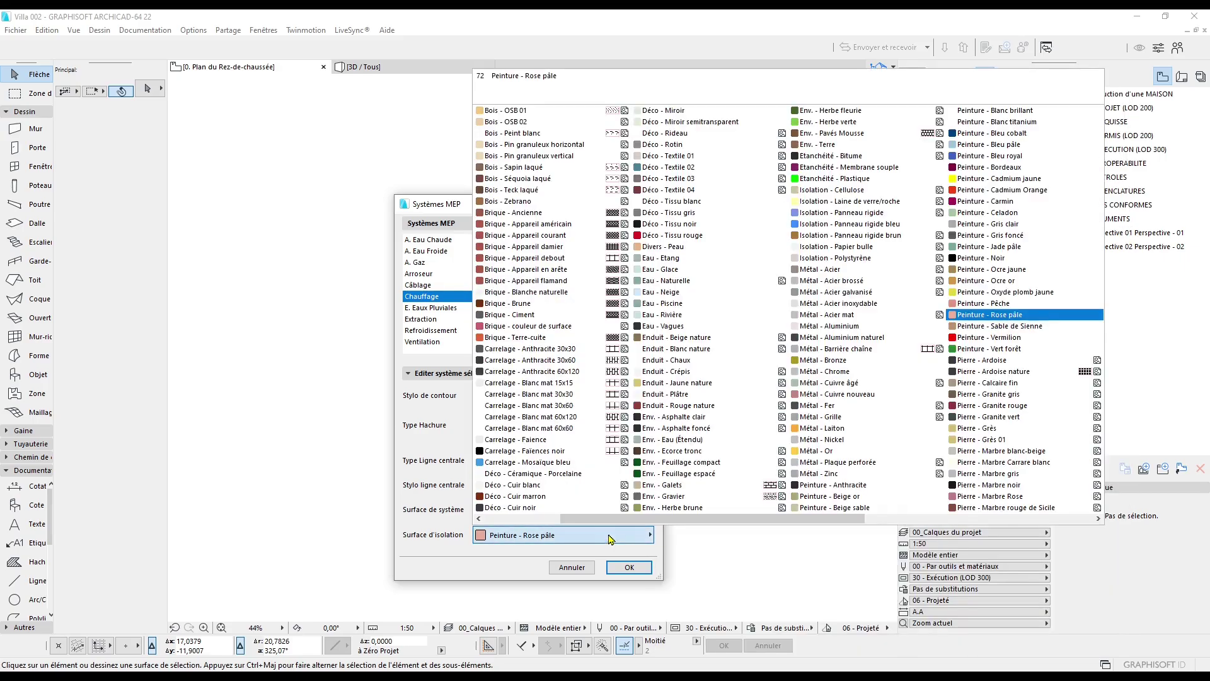
{"action": "left_click", "coordinate": [1015, 167]}
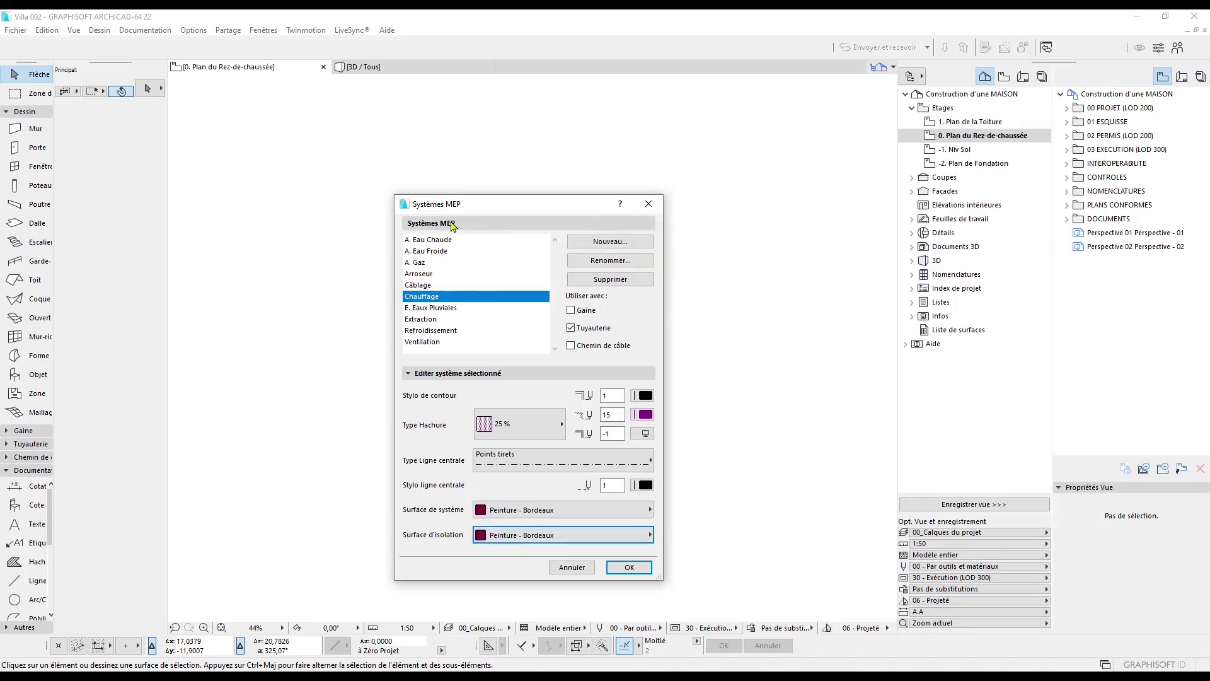
Create a new MEP system named Climatisation from E. Eaux Vannes
{"action": "left_click", "coordinate": [583, 243]}
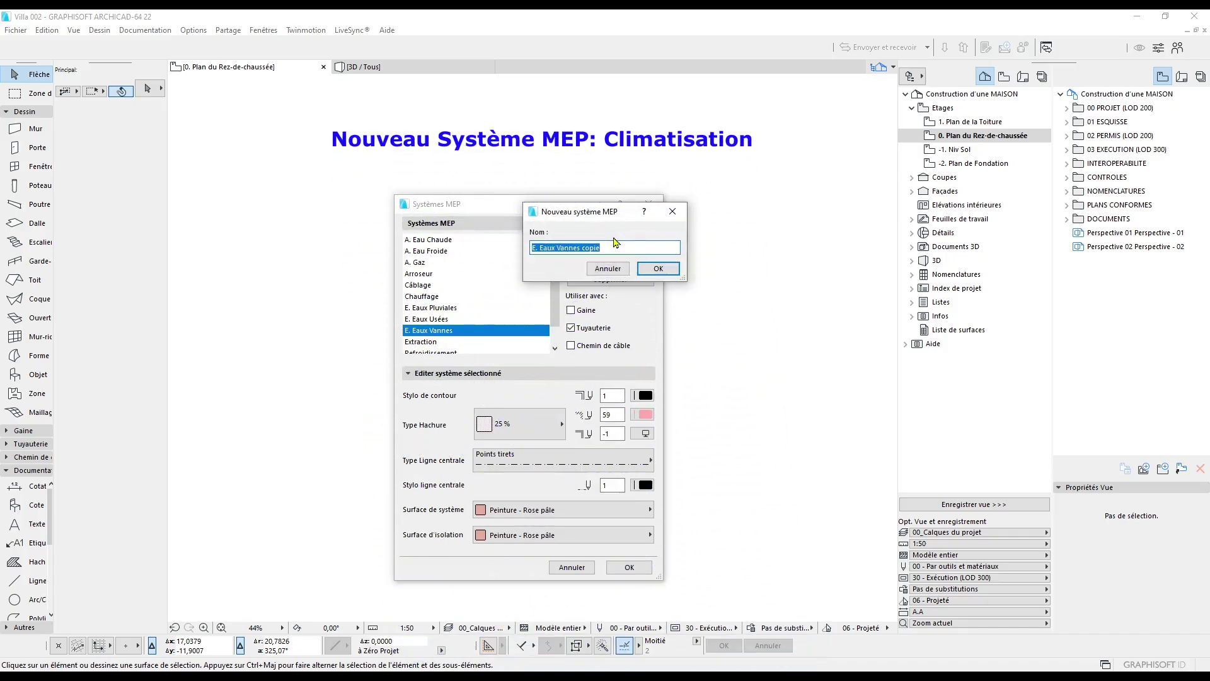
{"action": "left_click", "coordinate": [610, 248]}
{"action": "left_click_drag", "start_coordinate": [638, 249], "coordinate": [360, 257]}
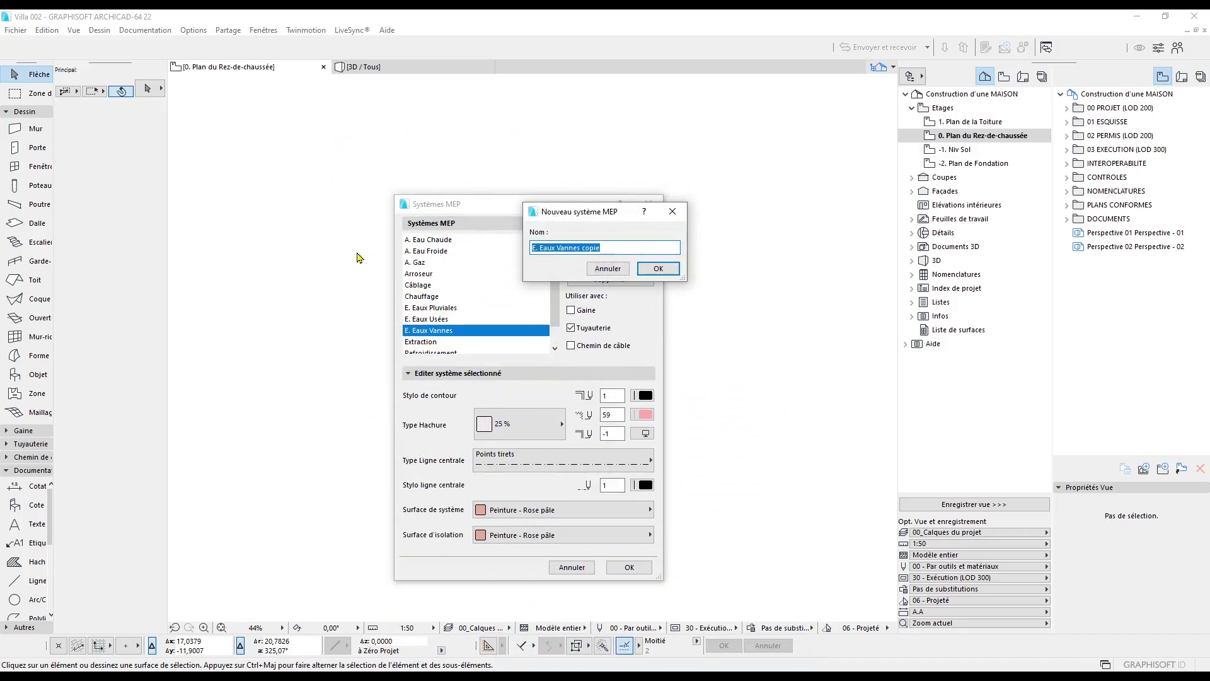
{"action": "type", "text": "Climatisation"}
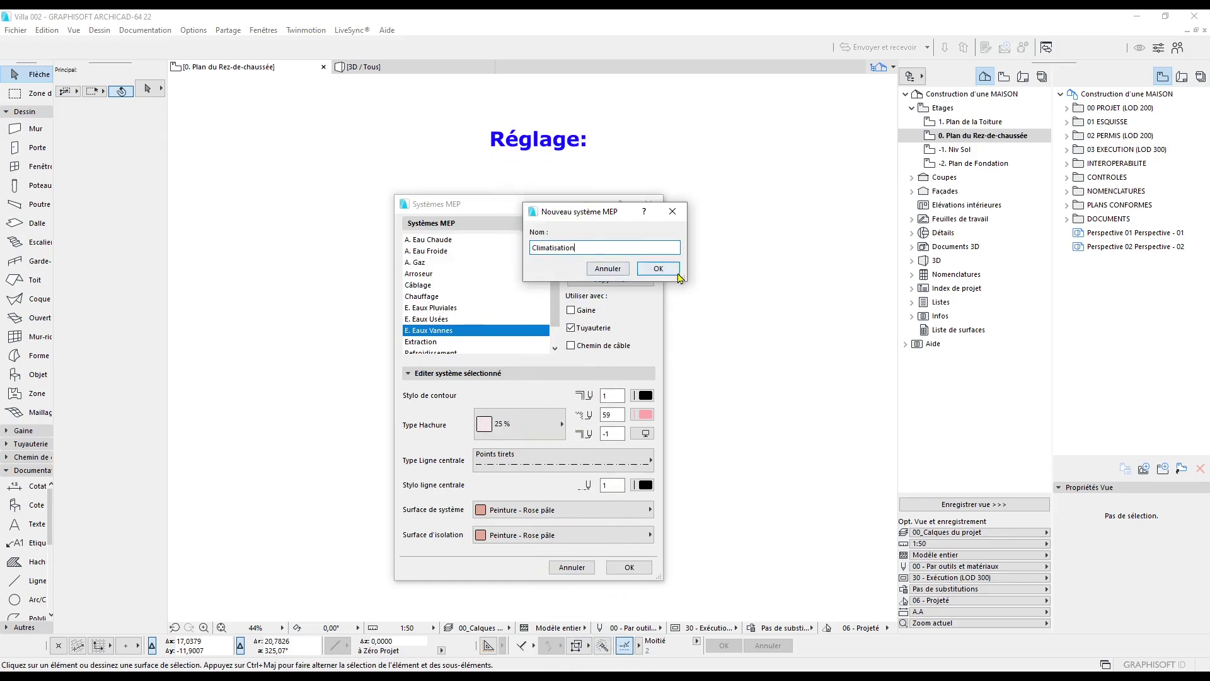
{"action": "key", "text": "Return"}
Enable Climatisation for Gaine, set its hatch pen to 5 and both its system and insulation surfaces to Peinture - Bleu pâle
{"action": "left_click", "coordinate": [588, 316]}
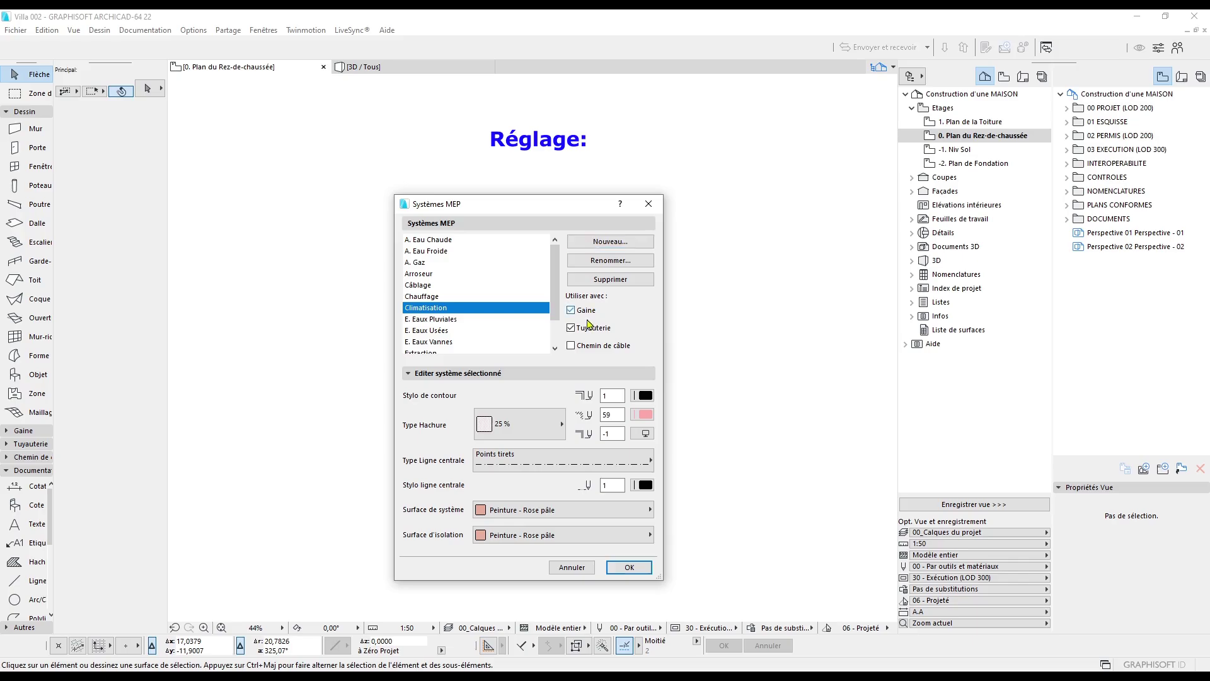
{"action": "left_click", "coordinate": [643, 414]}
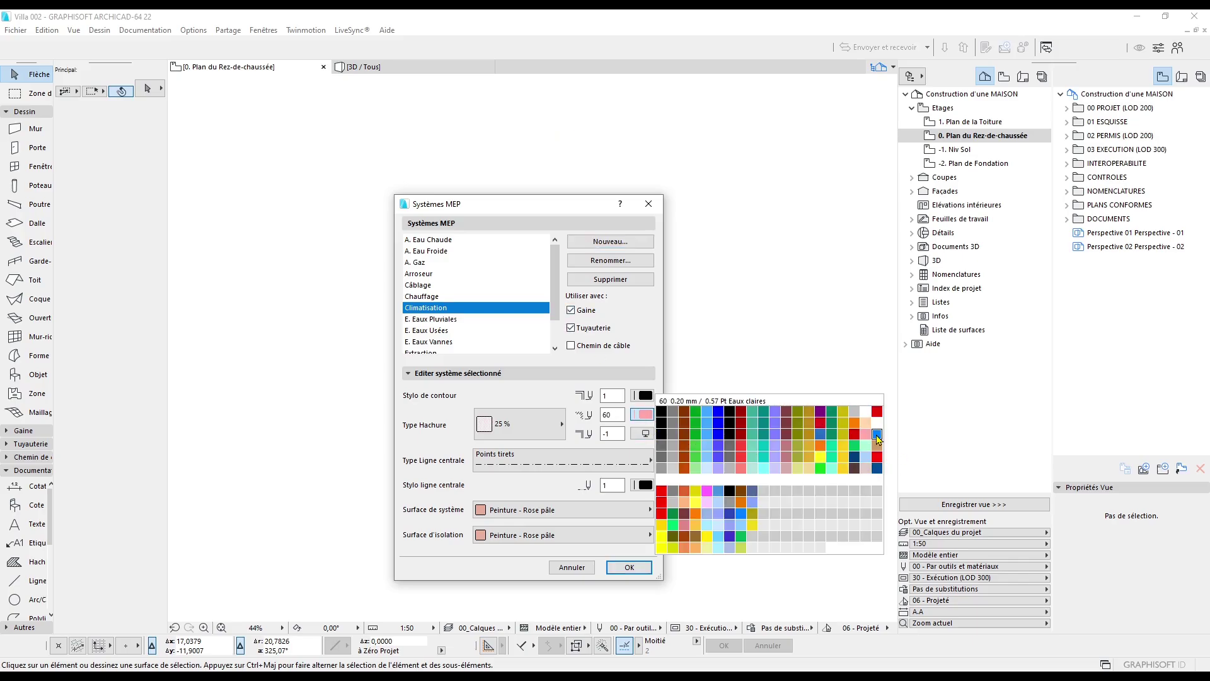
{"action": "left_click", "coordinate": [710, 411]}
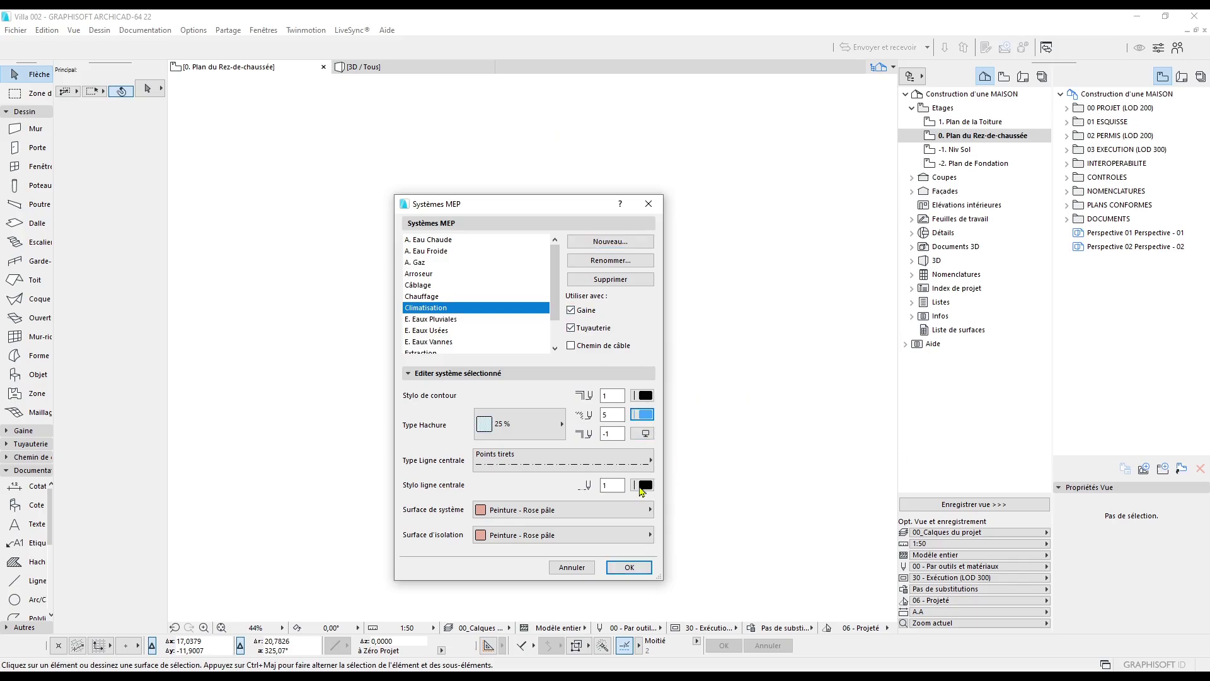
{"action": "left_click", "coordinate": [639, 511]}
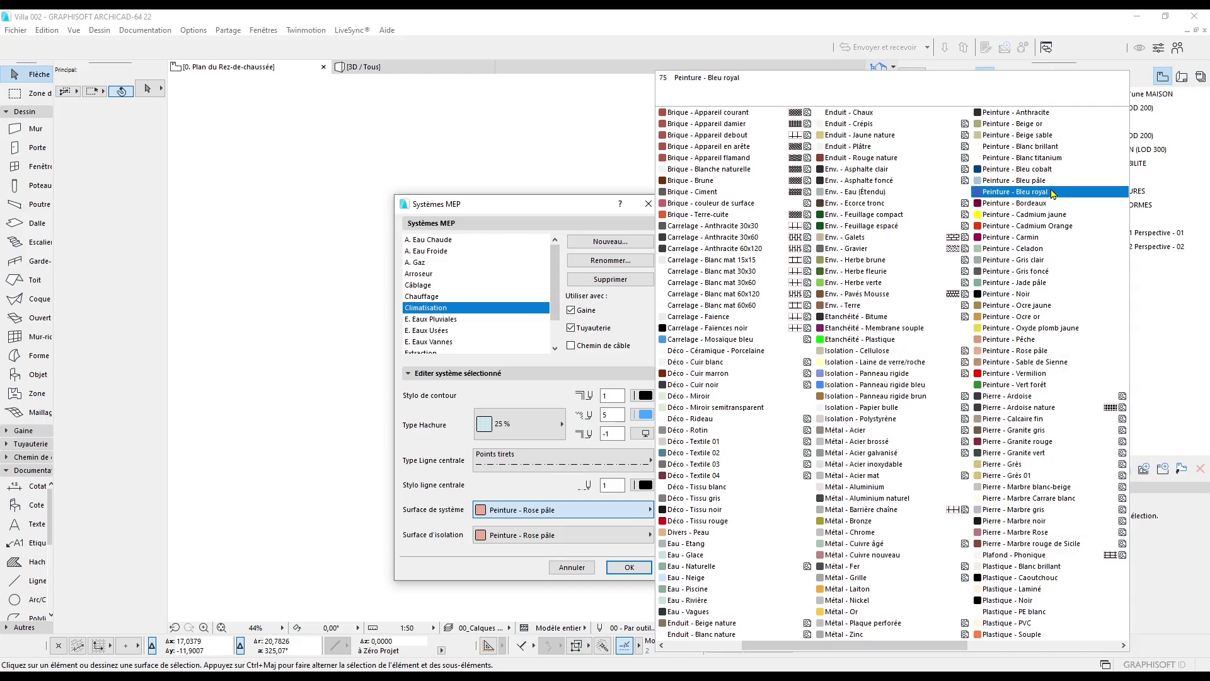
{"action": "left_click", "coordinate": [1024, 181]}
{"action": "left_click", "coordinate": [597, 538]}
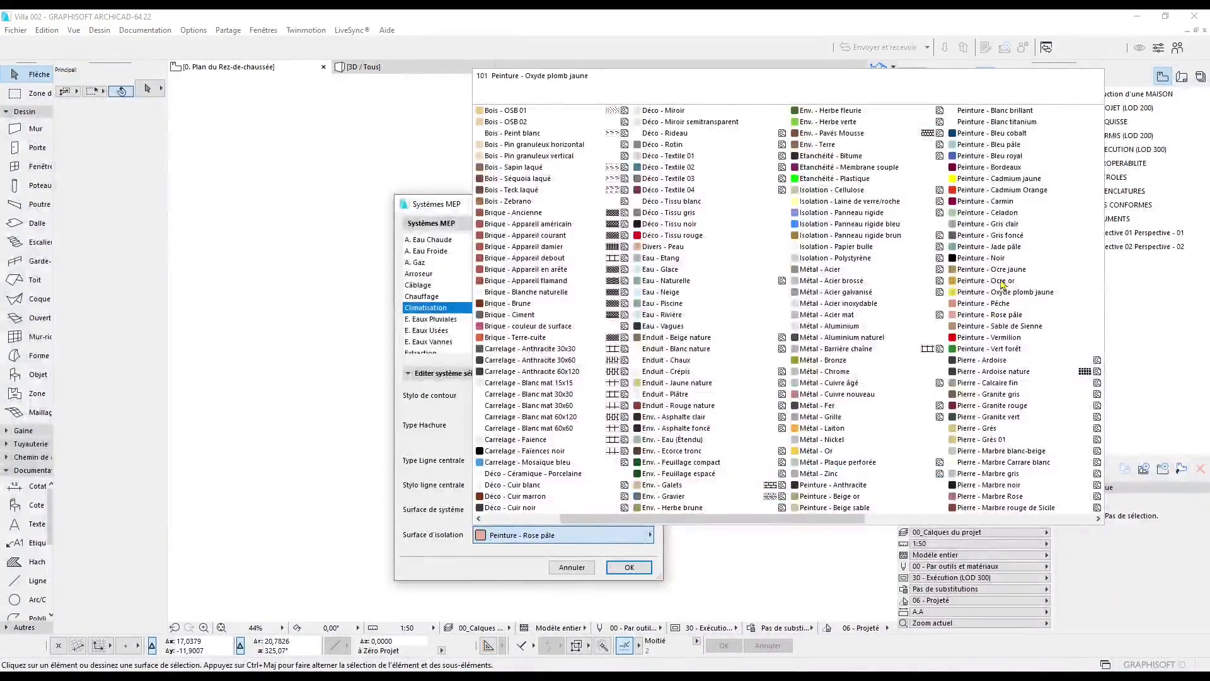
{"action": "left_click", "coordinate": [1065, 144]}
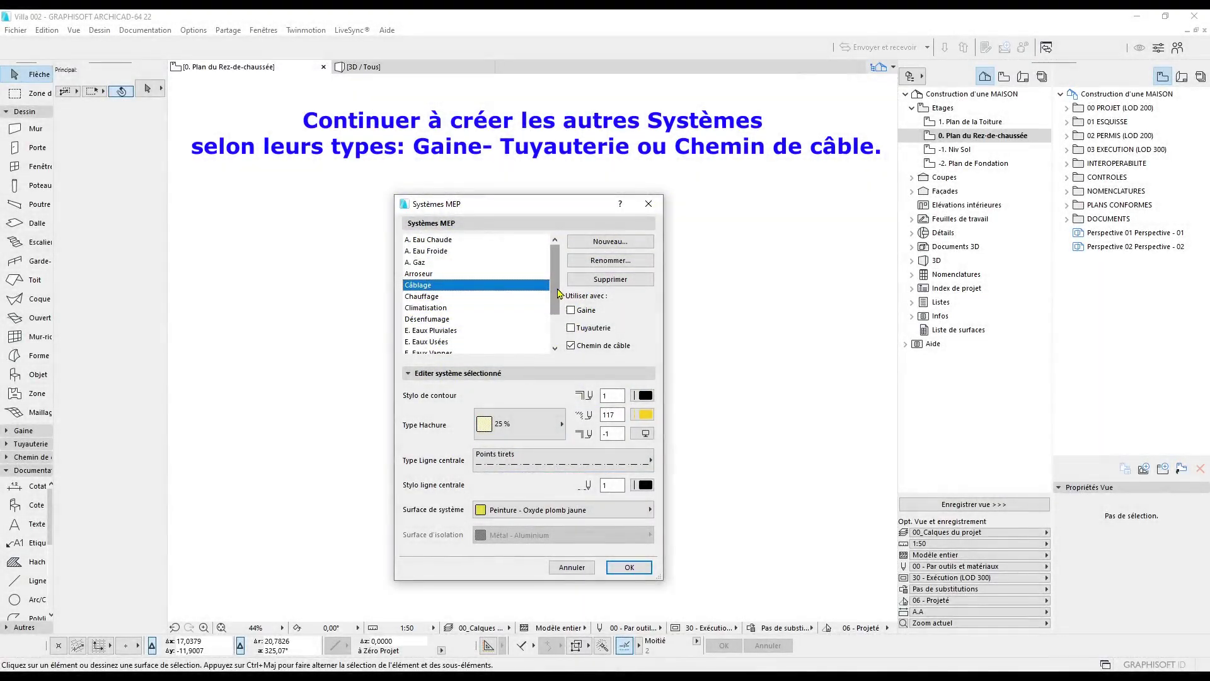
Review the full list of MEP systems and accept the system settings
{"action": "left_click_drag", "start_coordinate": [555, 288], "coordinate": [552, 344]}
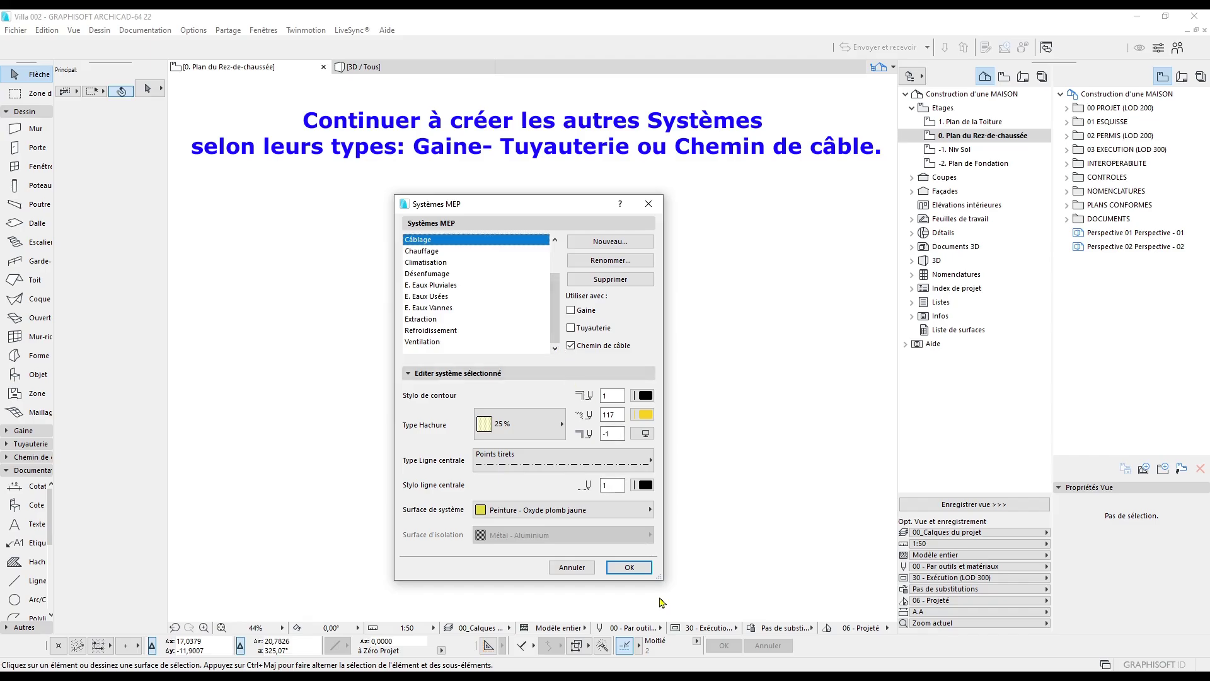
{"action": "left_click_drag", "start_coordinate": [555, 302], "coordinate": [557, 274]}
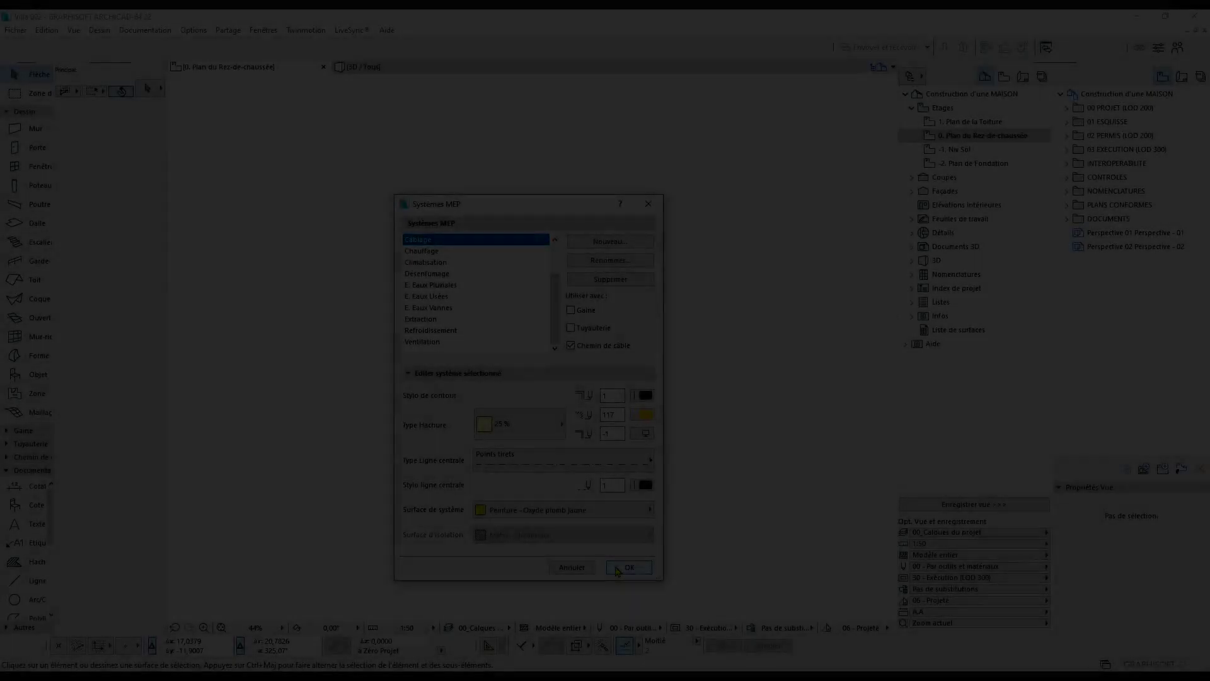
{"action": "left_click", "coordinate": [640, 566]}
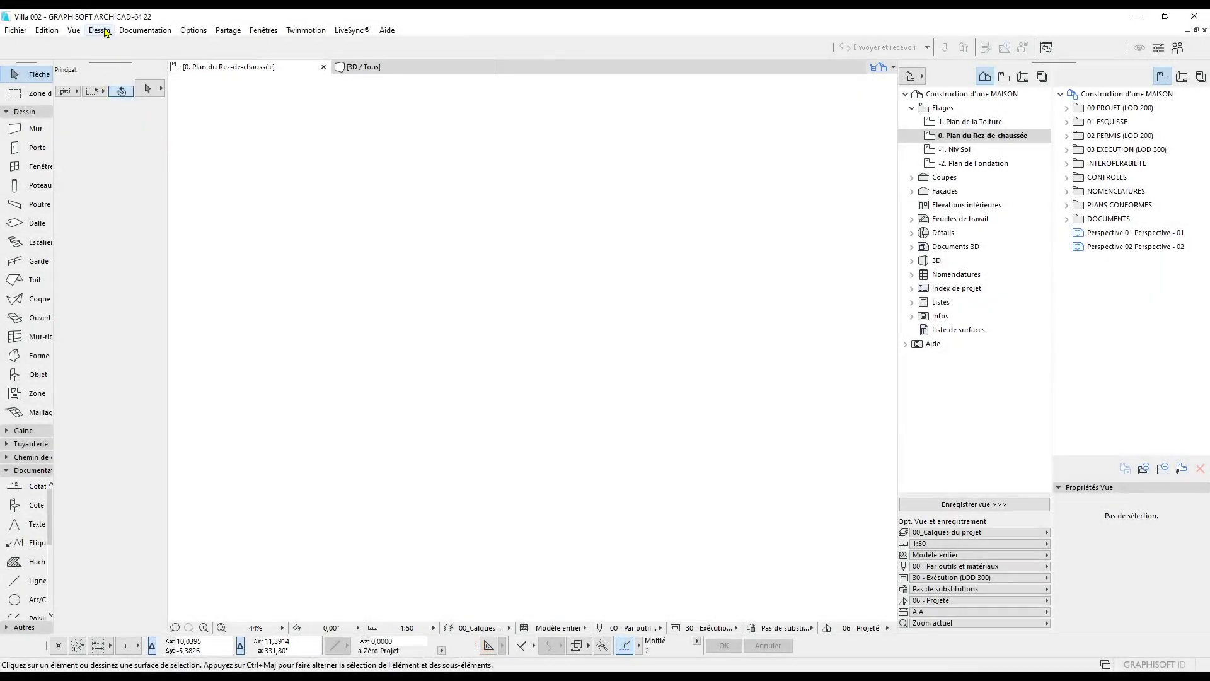
Open the Cheminement MEP routing settings and set the routing type to Tuyauterie
{"action": "left_click", "coordinate": [99, 30]}
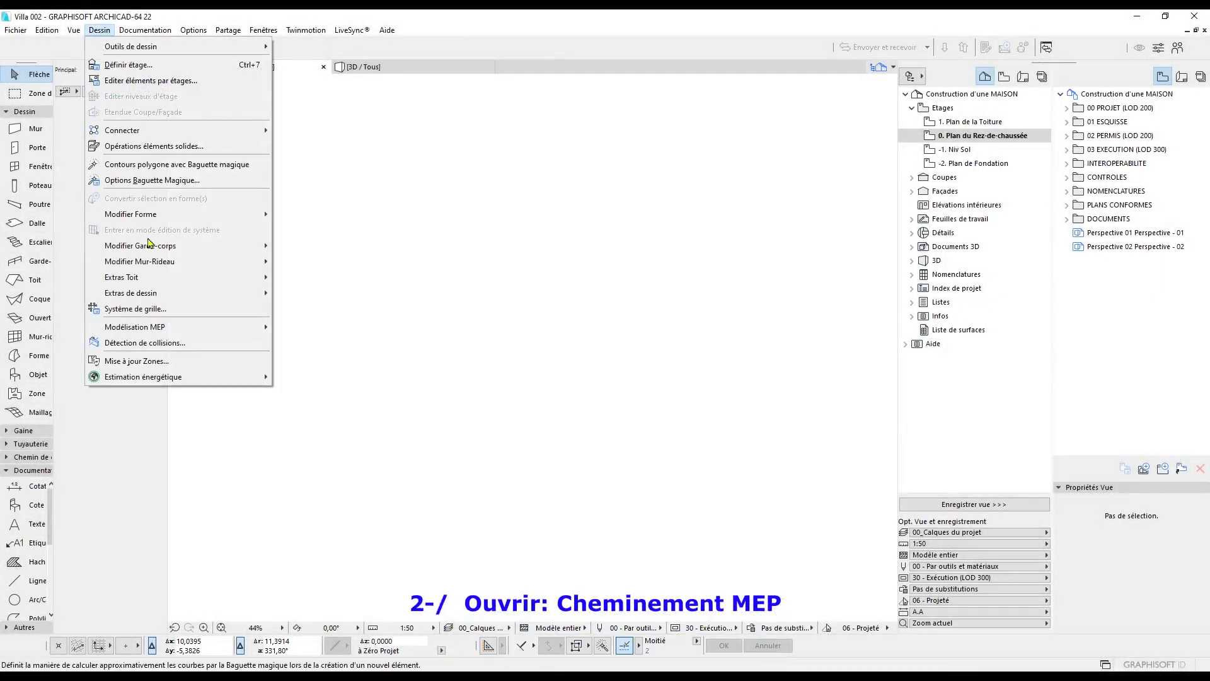
{"action": "mouse_move", "coordinate": [189, 326]}
{"action": "left_click", "coordinate": [341, 345]}
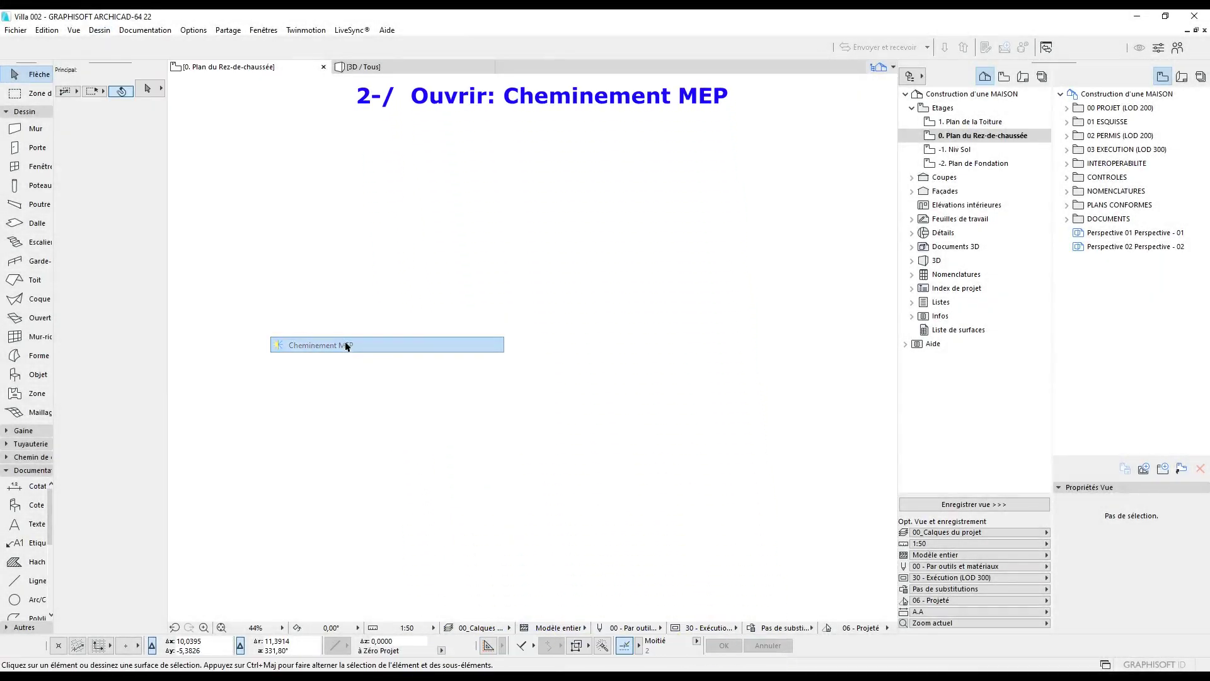
{"action": "left_click_drag", "start_coordinate": [604, 145], "coordinate": [708, 199]}
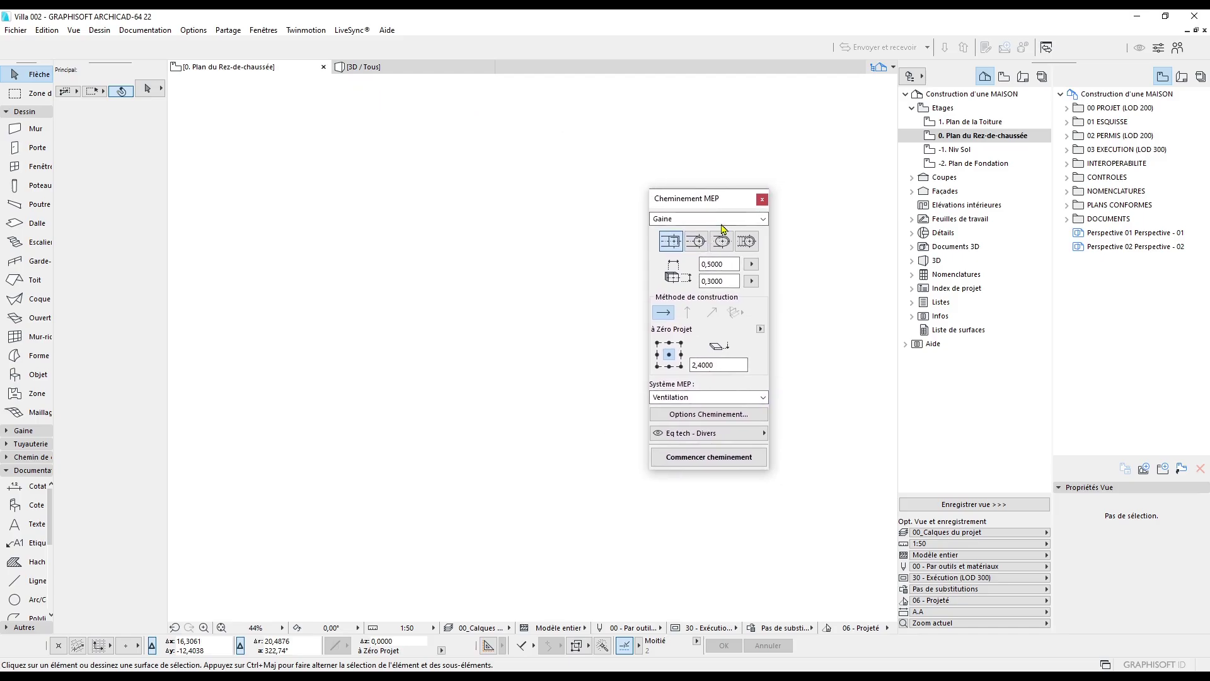
{"action": "left_click", "coordinate": [725, 219]}
{"action": "left_click", "coordinate": [719, 242]}
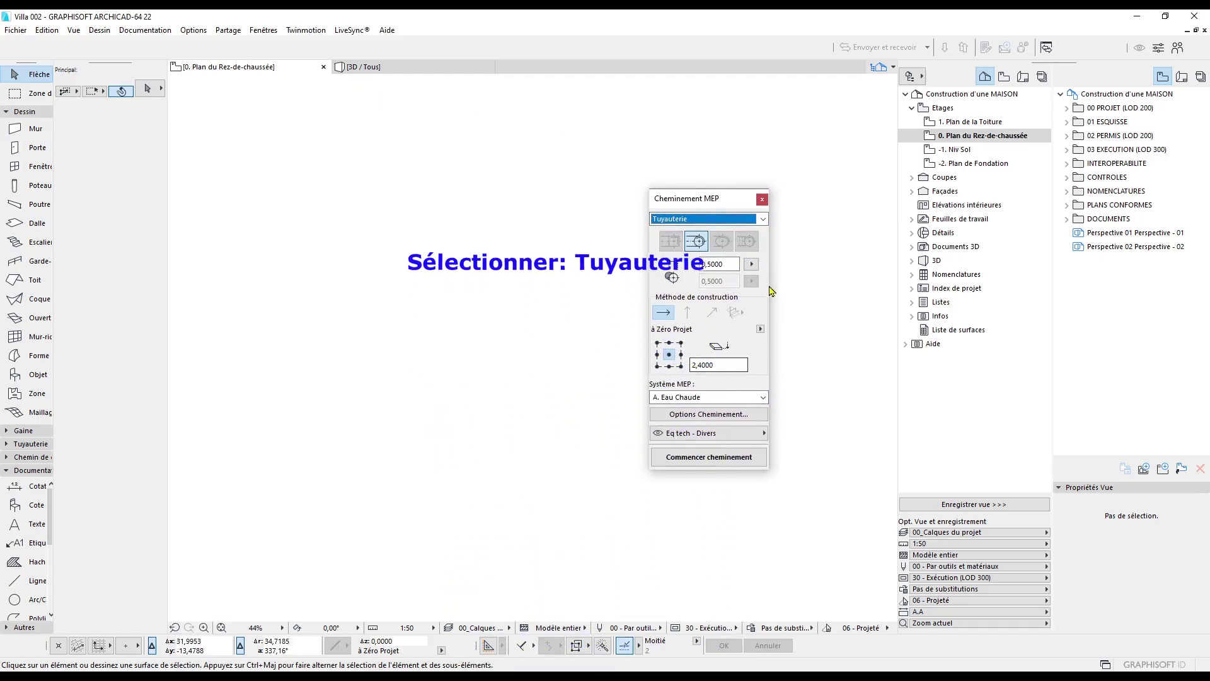
Set the pipe diameter to 0,06 and its elevation to 0,5 relative to the current storey (Etage courant)
{"action": "left_click_drag", "start_coordinate": [708, 263], "coordinate": [748, 263]}
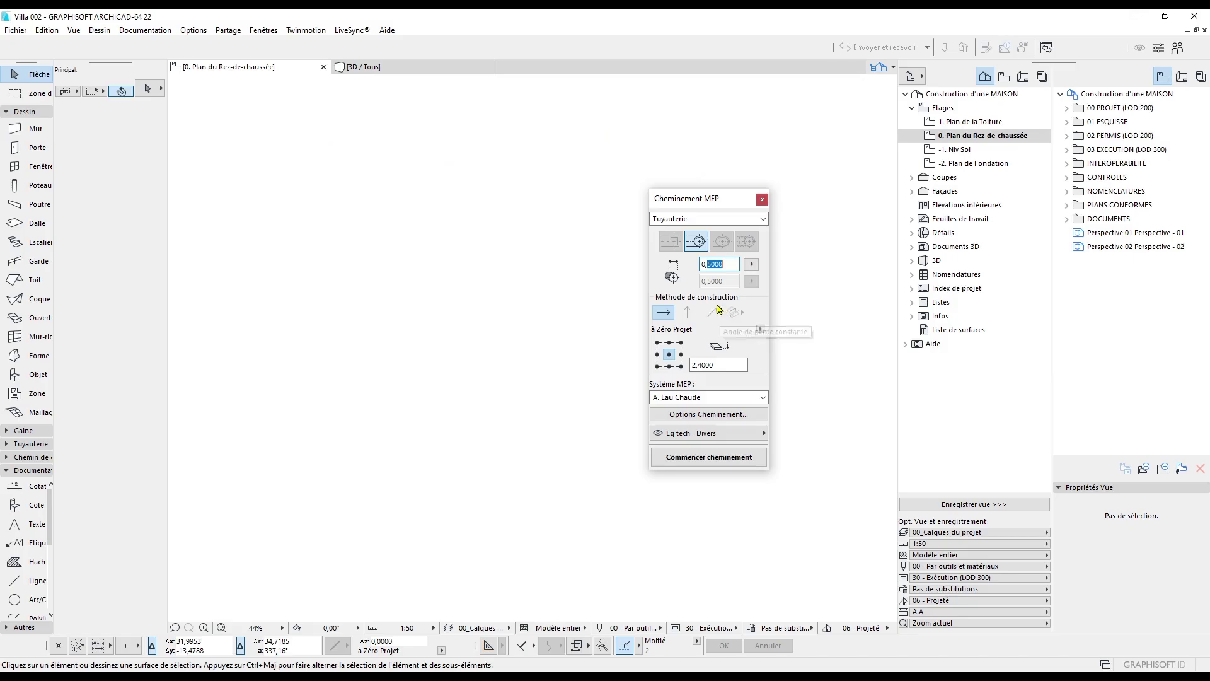
{"action": "type", "text": "06"}
{"action": "left_click", "coordinate": [760, 328]}
{"action": "left_click", "coordinate": [802, 344]}
{"action": "left_click", "coordinate": [737, 365]}
{"action": "type", "text": ",5"}
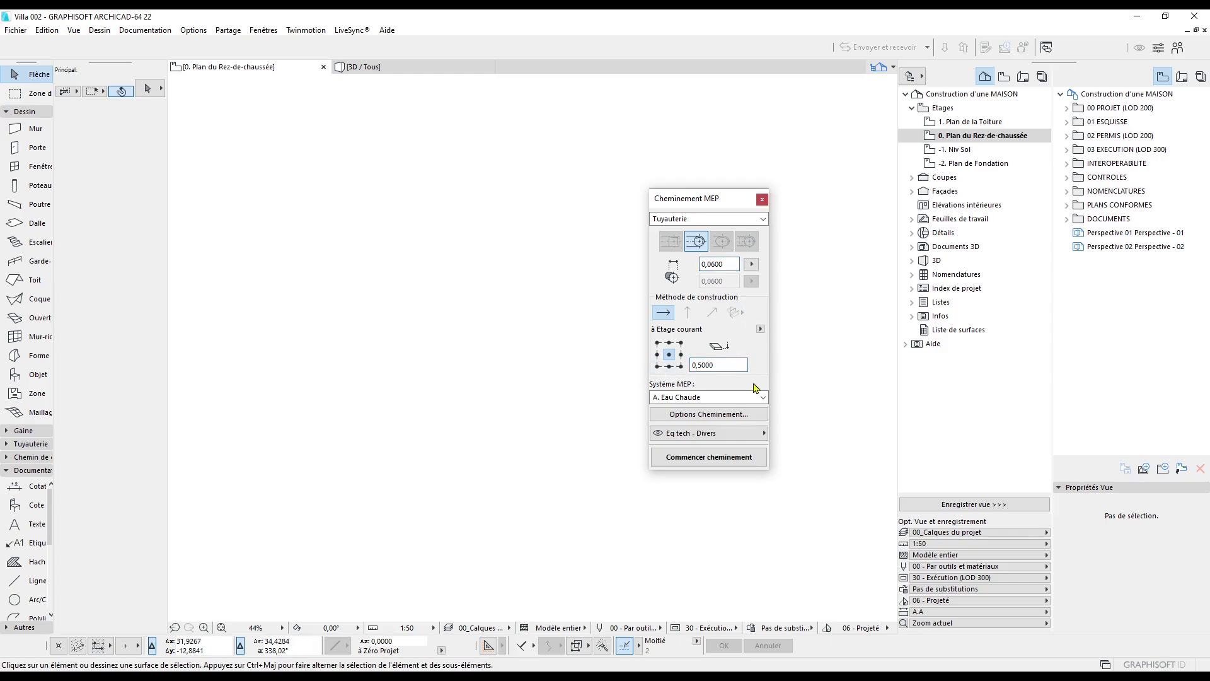
In the pipe routing options, turn off insulation and set the connection type to Soudé
{"action": "left_click", "coordinate": [735, 414]}
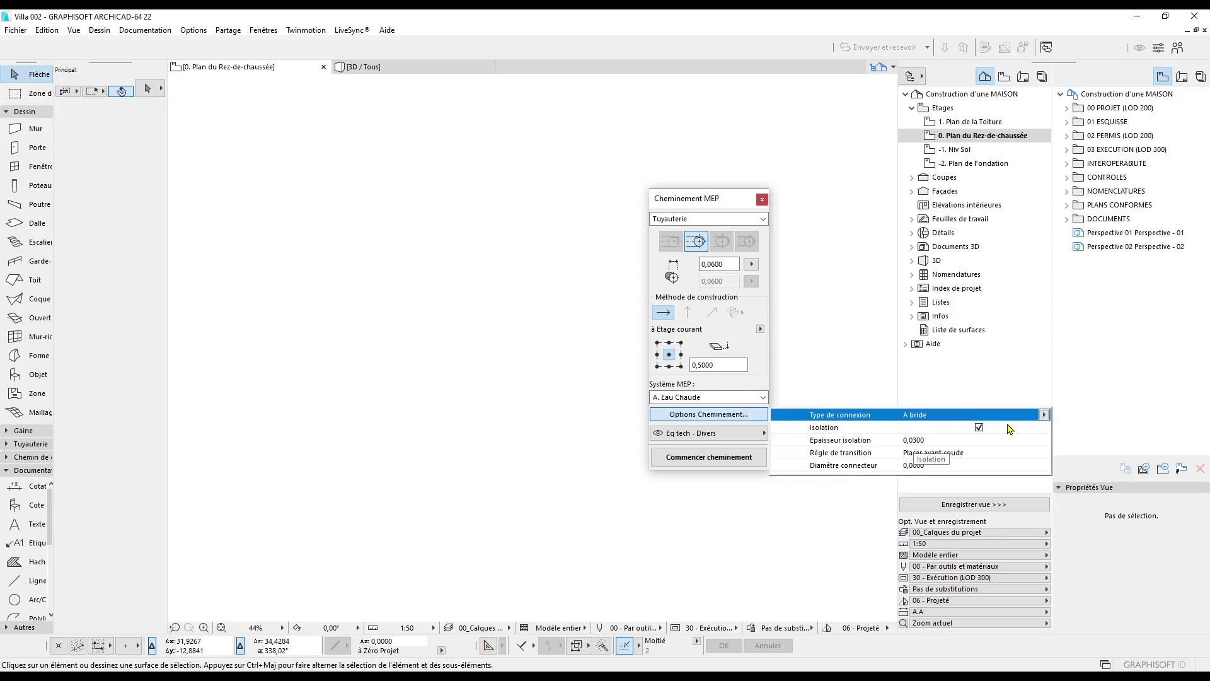
{"action": "left_click", "coordinate": [1045, 440]}
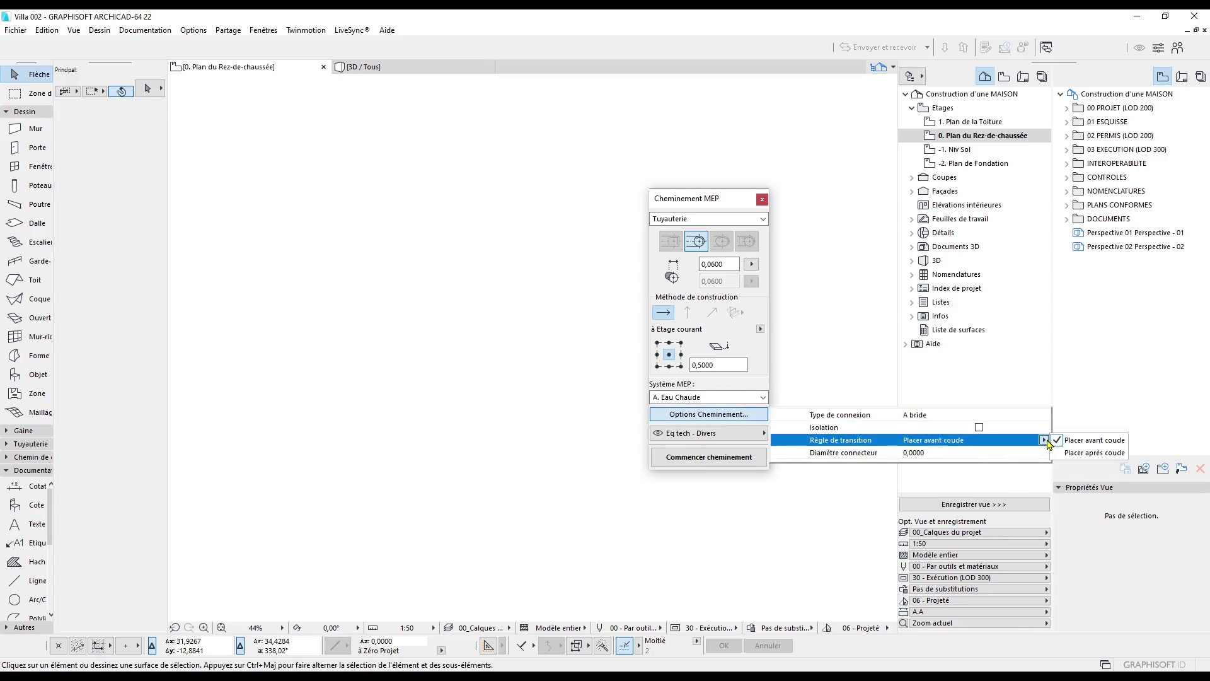
{"action": "left_click", "coordinate": [1044, 414]}
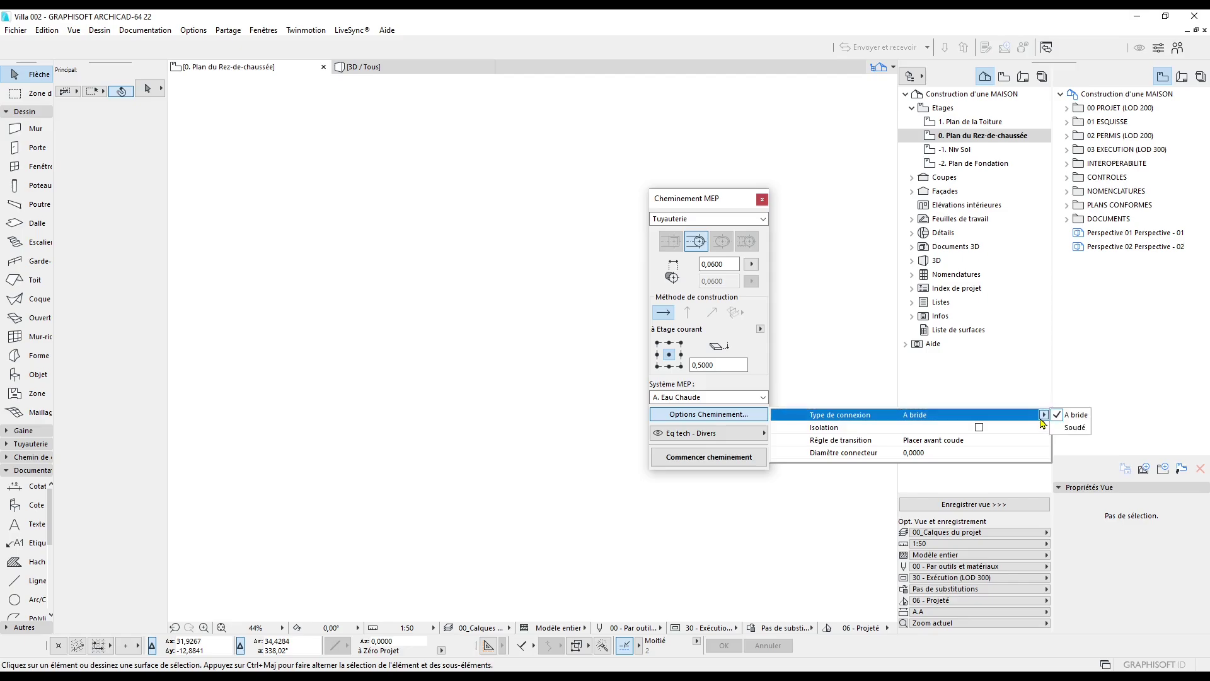
{"action": "left_click", "coordinate": [1073, 427]}
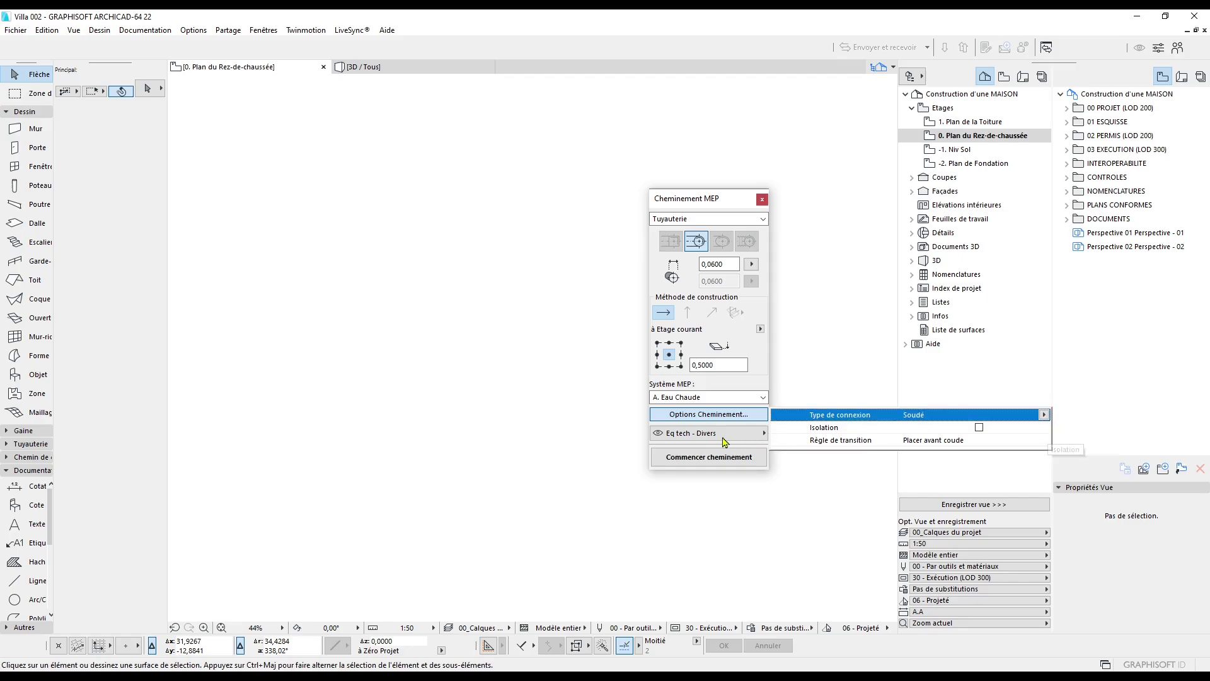
{"action": "left_click", "coordinate": [729, 434]}
{"action": "left_click", "coordinate": [728, 435]}
Load the missing Bibliothèque MEP 22 library into the project and start the A. Eau Chaude pipe routing
{"action": "left_click", "coordinate": [709, 457]}
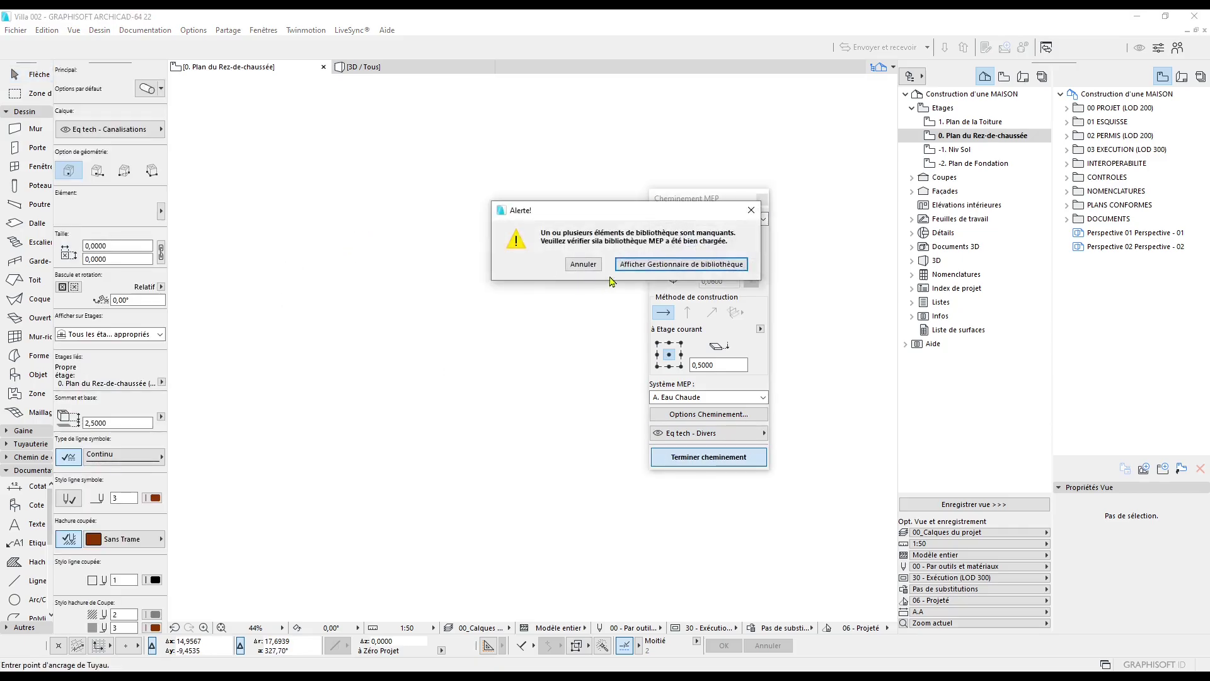
{"action": "left_click", "coordinate": [634, 266]}
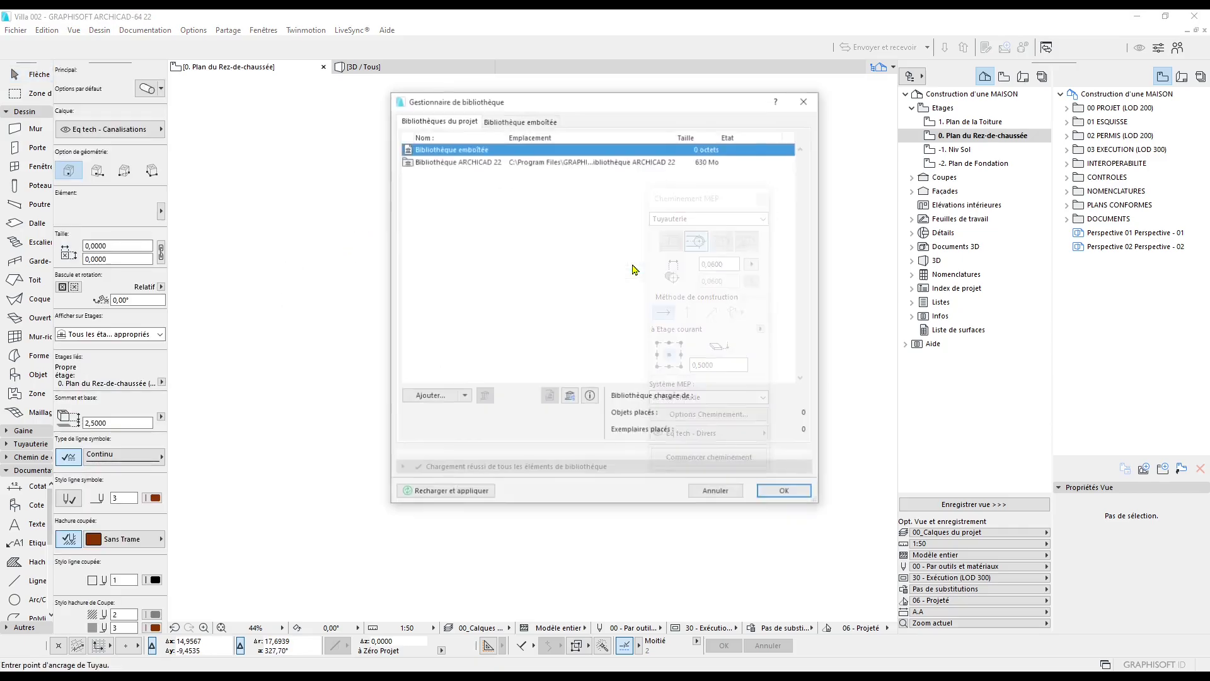
{"action": "left_click_drag", "start_coordinate": [620, 180], "coordinate": [633, 180]}
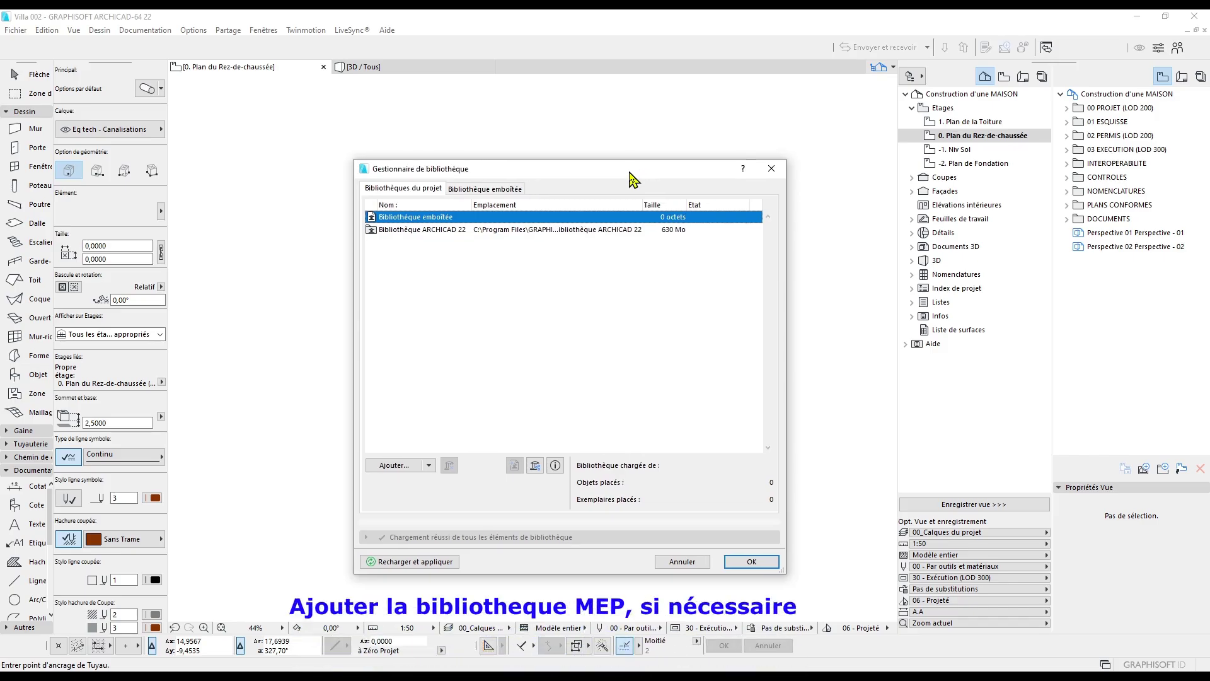
{"action": "left_click", "coordinate": [401, 467]}
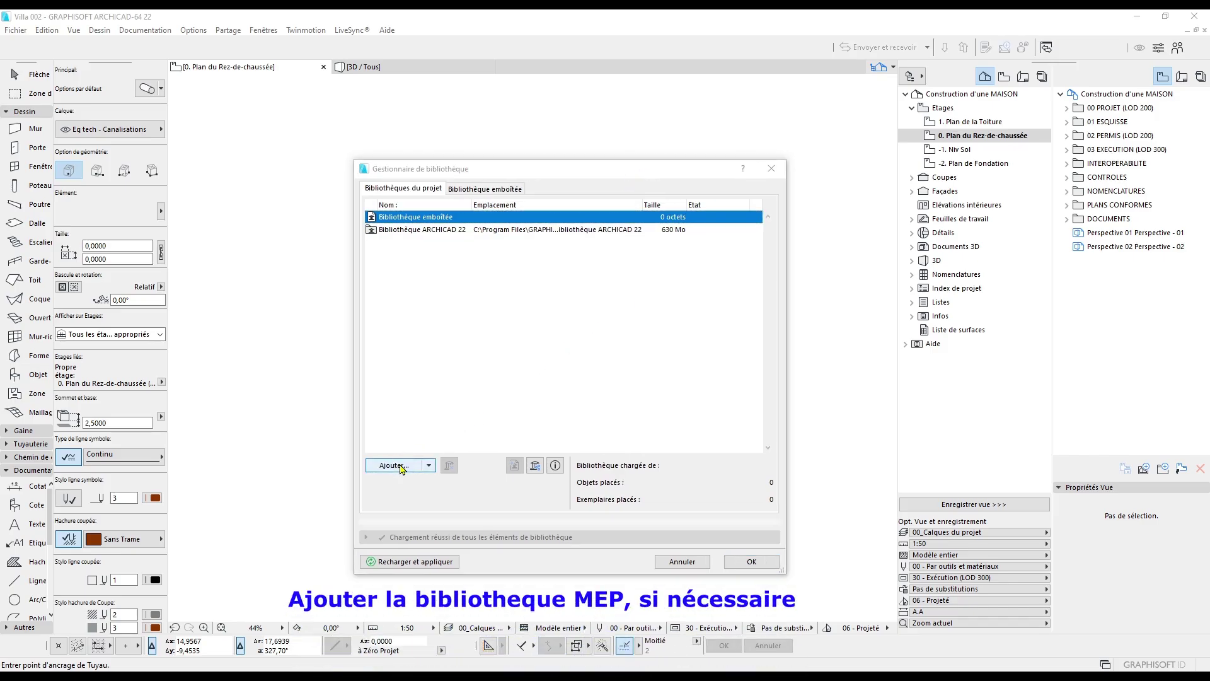
{"action": "left_click", "coordinate": [398, 193]}
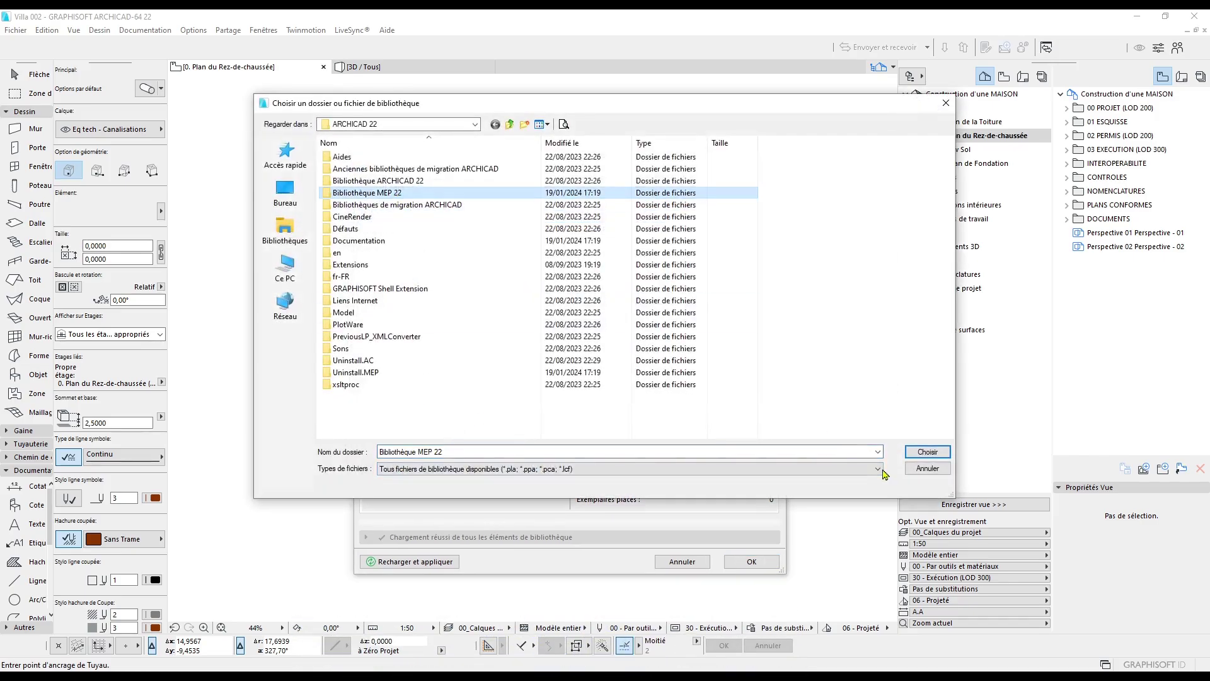
{"action": "left_click", "coordinate": [915, 452]}
{"action": "left_click", "coordinate": [757, 569]}
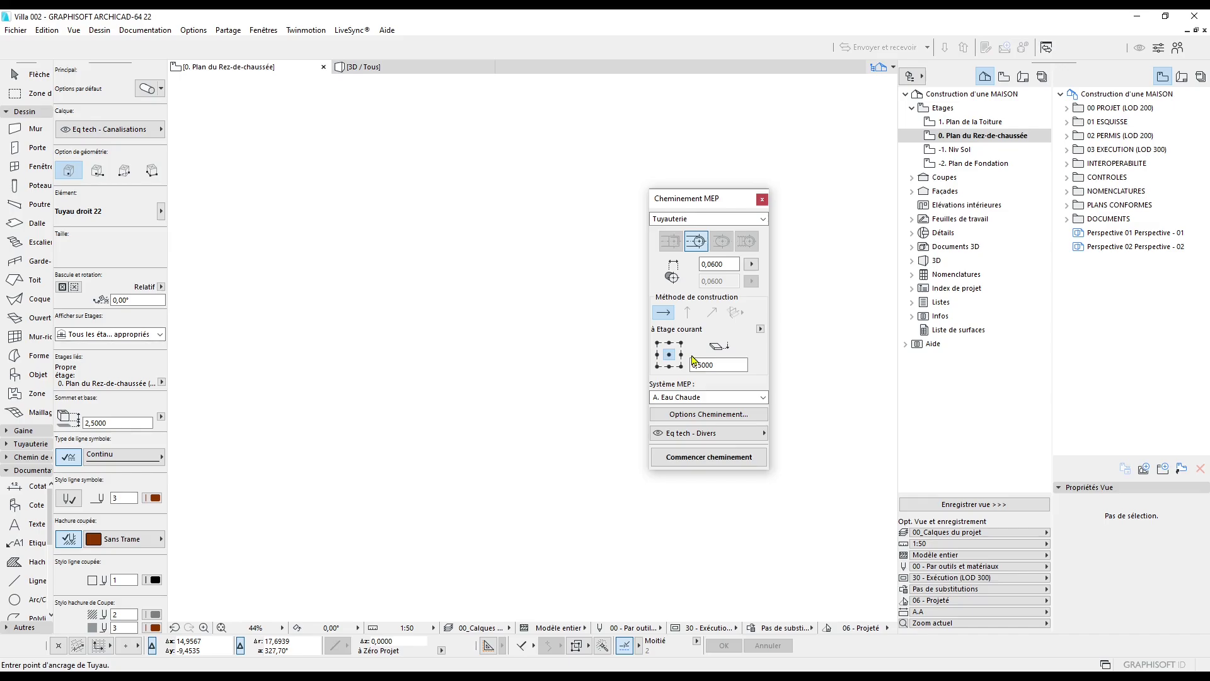
{"action": "left_click", "coordinate": [718, 458]}
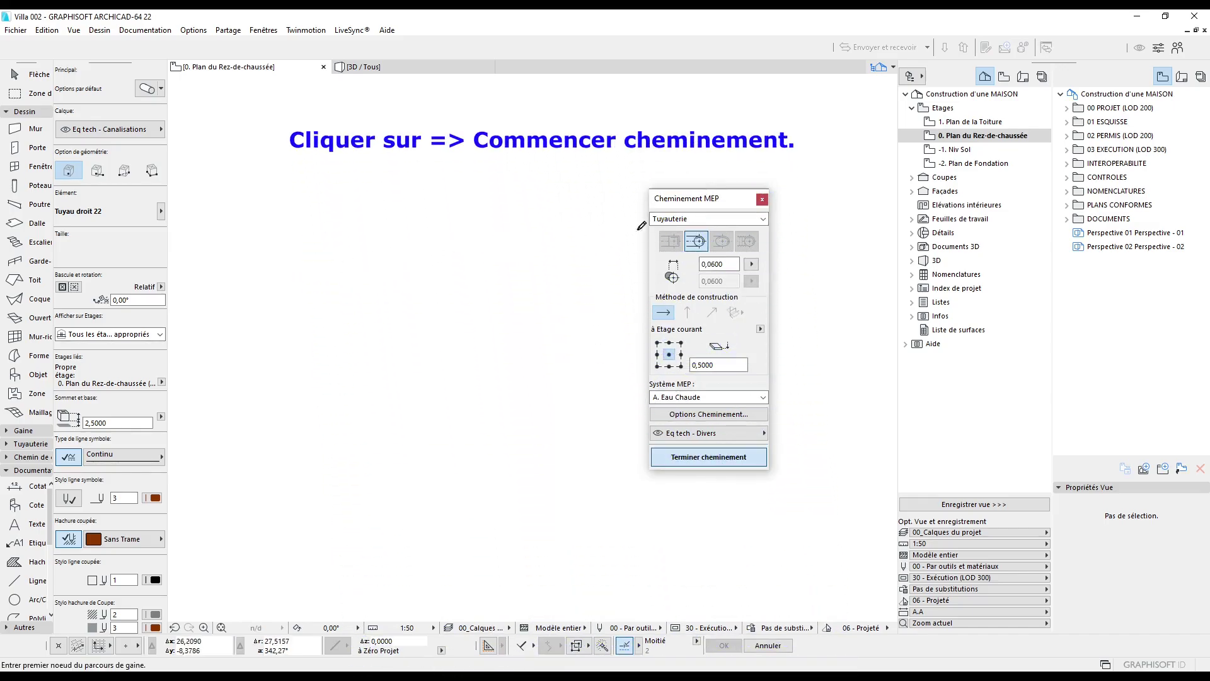
Route a straight horizontal A. Eau Chaude pipe in the empty area of the ground-floor plan
{"action": "left_click_drag", "start_coordinate": [694, 200], "coordinate": [774, 203]}
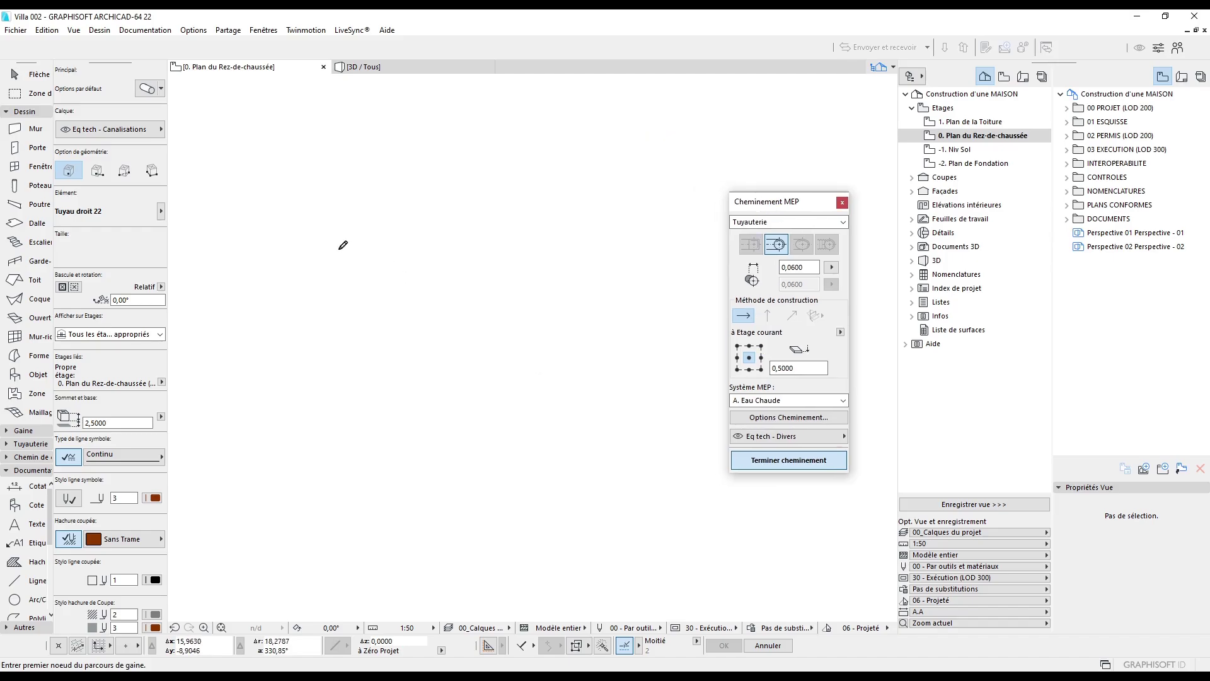
{"action": "left_click", "coordinate": [365, 266]}
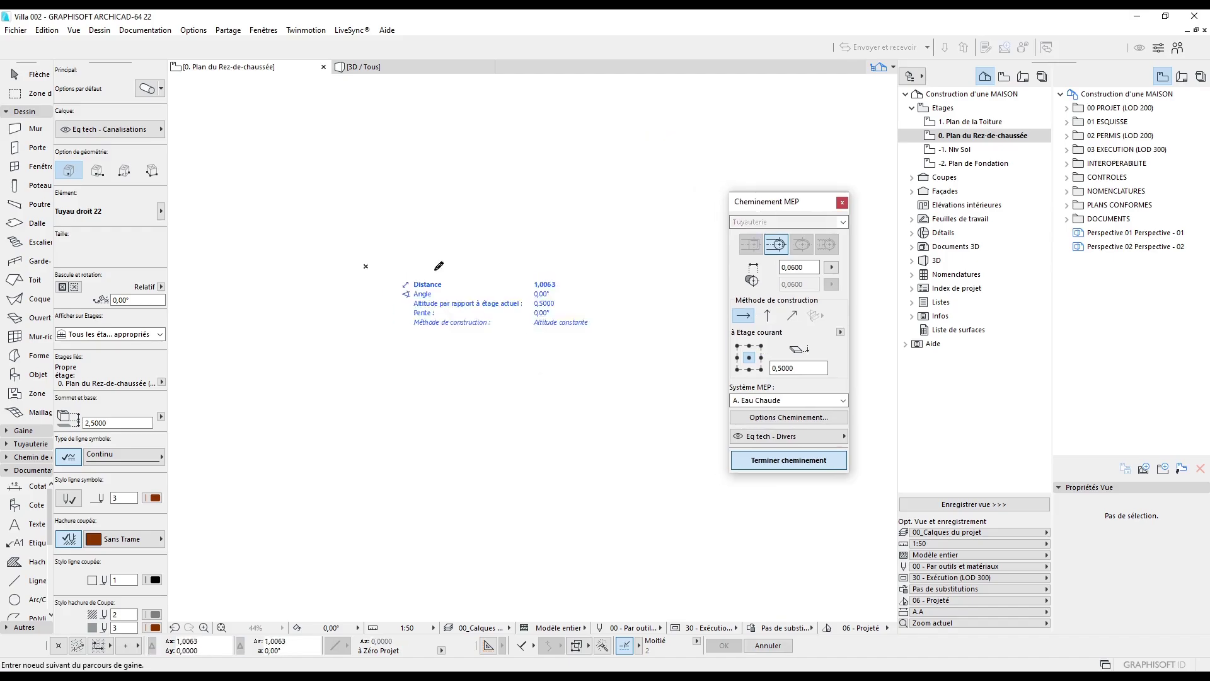
{"action": "double_click", "coordinate": [533, 265]}
Attach an "Eau Chaude" leader label to the end of the hot water pipe
{"action": "scroll", "coordinate": [532, 266], "scroll_direction": "up", "scroll_amount": 4}
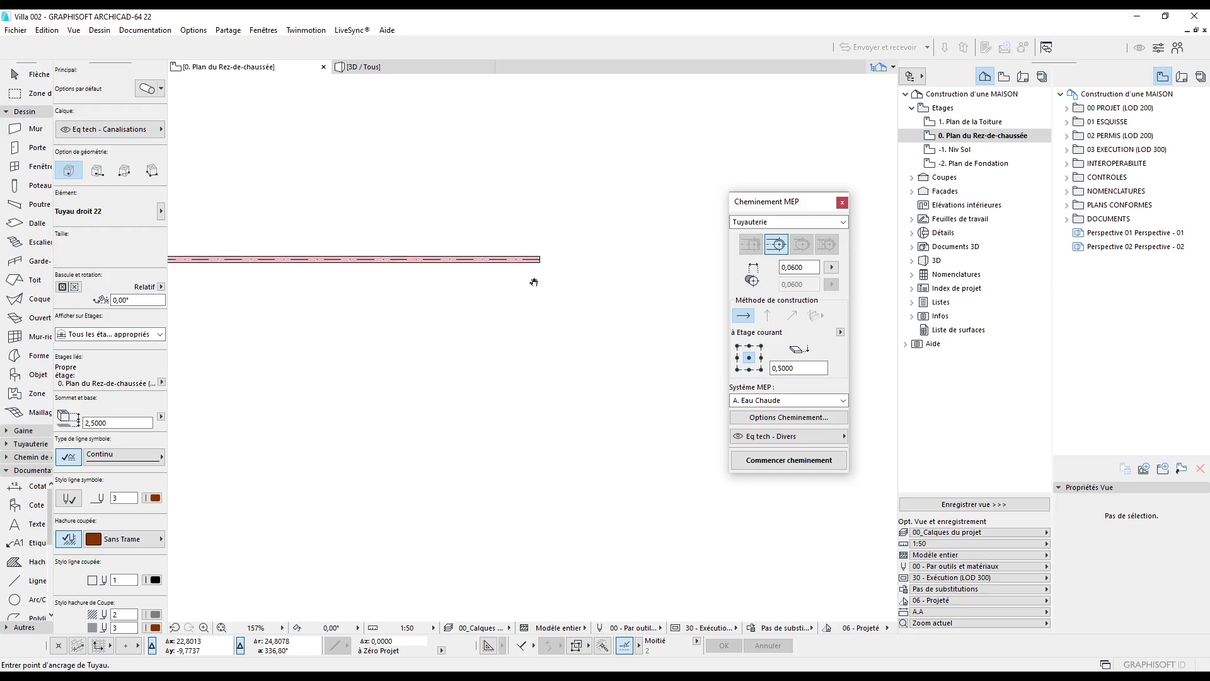
{"action": "middle_click_drag", "start_coordinate": [516, 302], "coordinate": [475, 305]}
{"action": "key", "text": "l"}
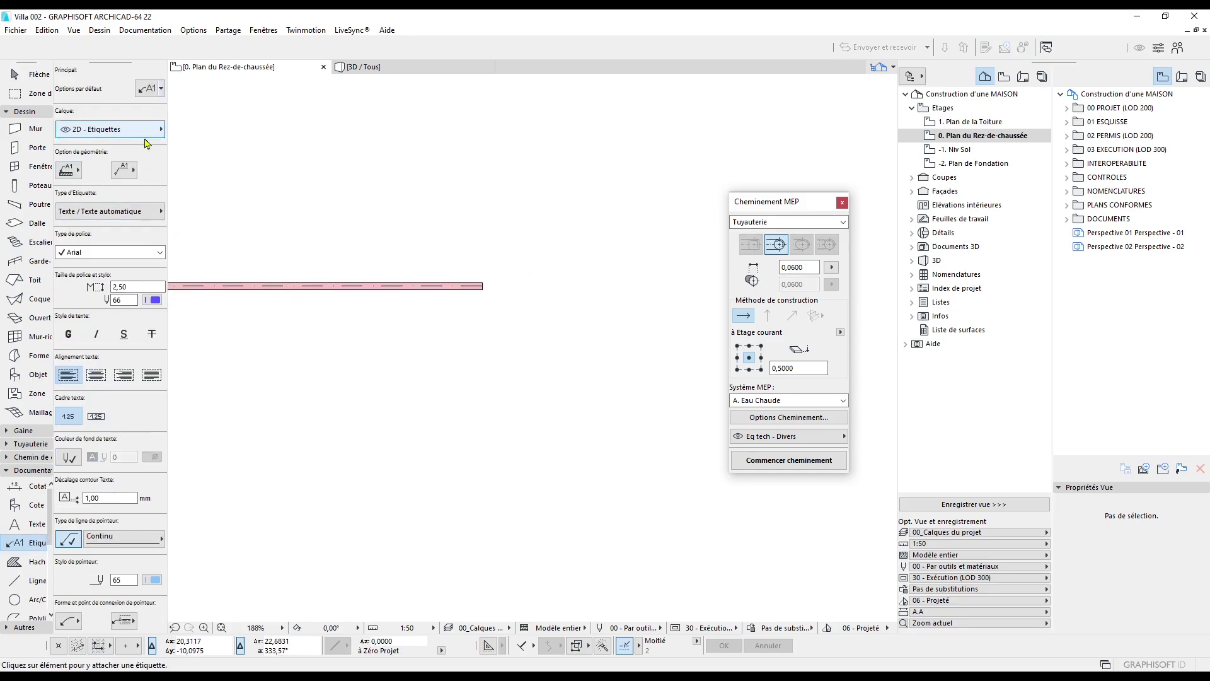
{"action": "left_click", "coordinate": [128, 170]}
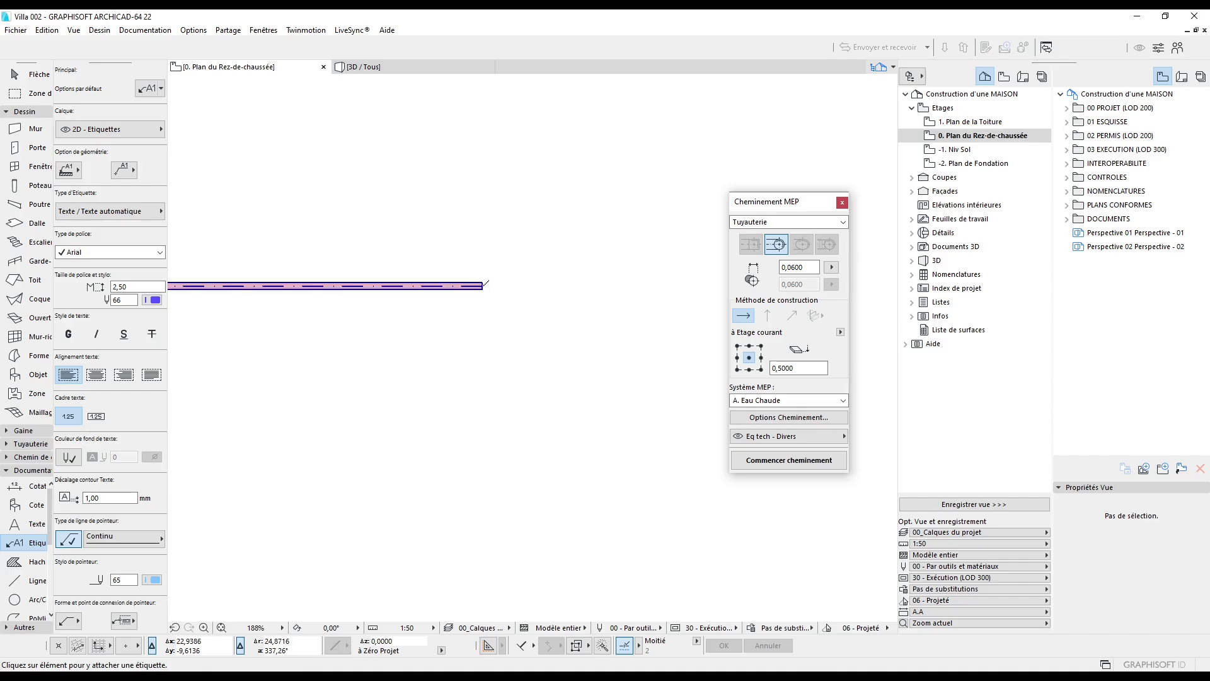
{"action": "left_click", "coordinate": [487, 286]}
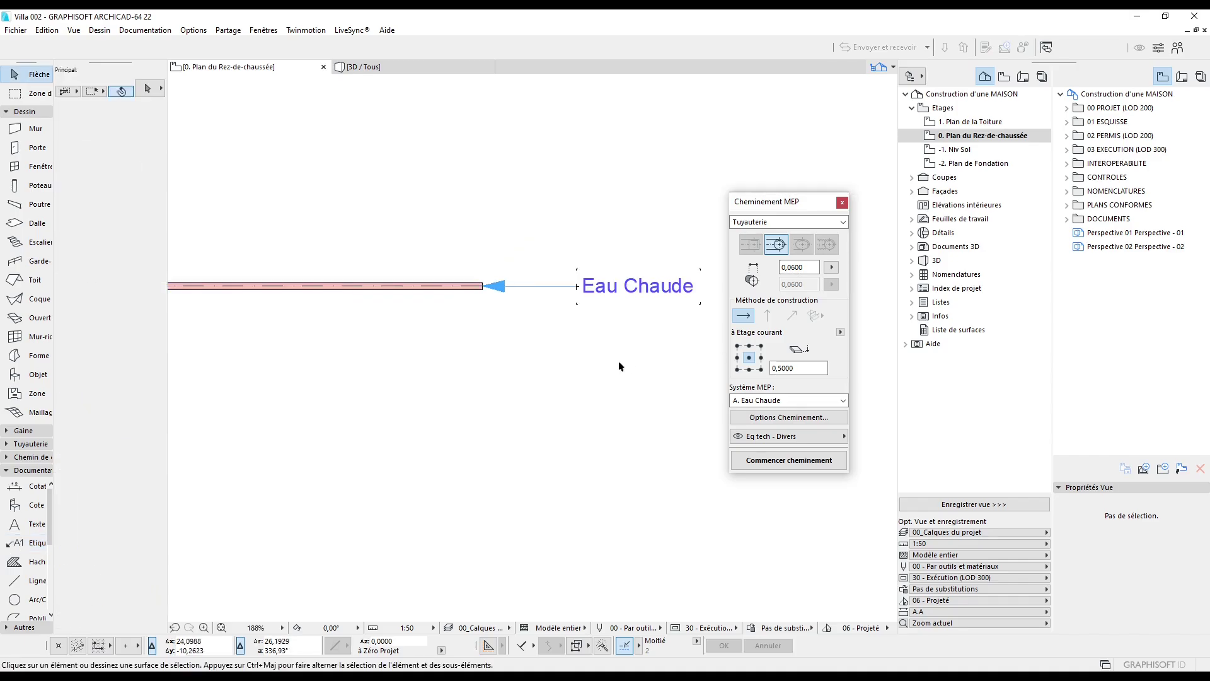
Set the MEP system to A. Eau Froide and route a parallel pipe of matching length below the hot water pipe
{"action": "left_click", "coordinate": [809, 402]}
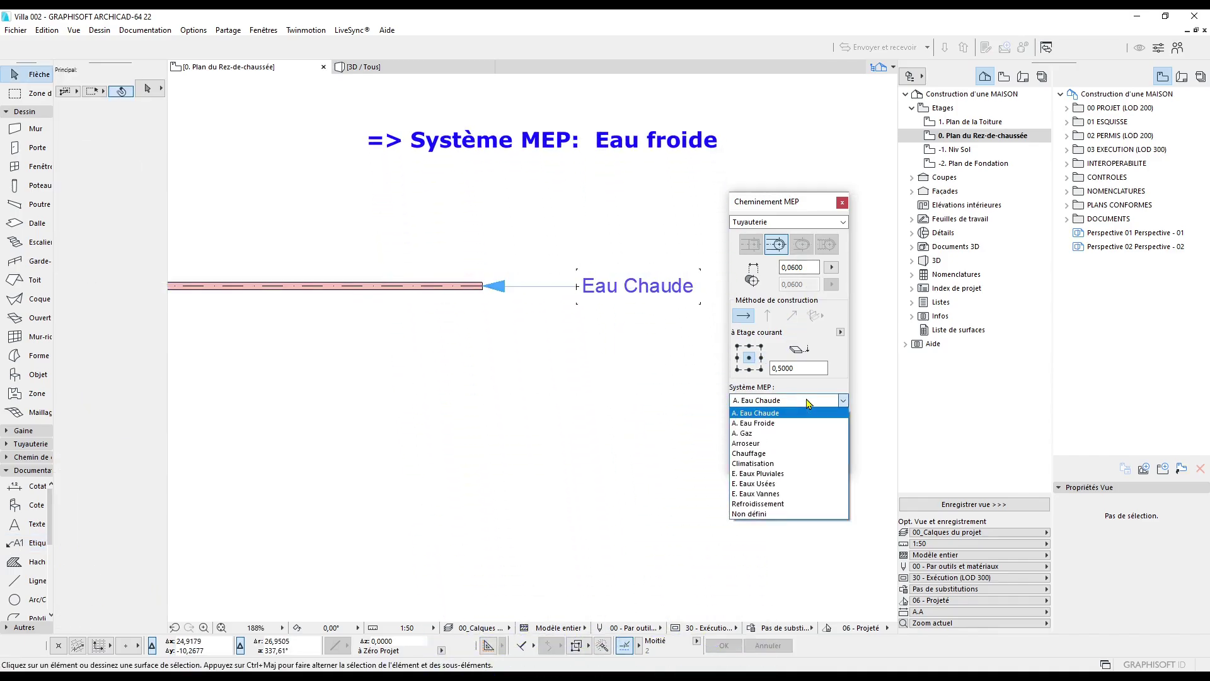
{"action": "left_click", "coordinate": [799, 424]}
{"action": "scroll", "coordinate": [480, 400], "scroll_direction": "down", "scroll_amount": 2}
{"action": "middle_click_drag", "start_coordinate": [480, 399], "coordinate": [521, 317]}
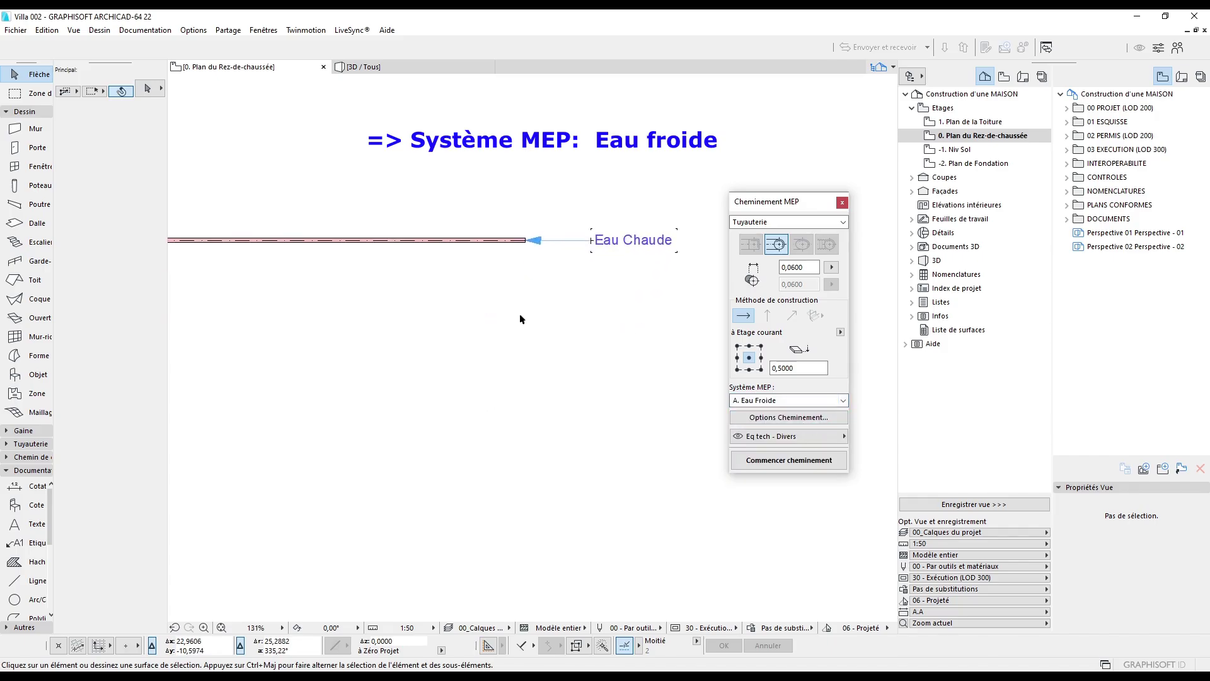
{"action": "middle_click_drag", "start_coordinate": [459, 355], "coordinate": [465, 357]}
{"action": "left_click", "coordinate": [785, 459]}
{"action": "mouse_move", "coordinate": [318, 310]}
{"action": "middle_mouse_down"}
{"action": "mouse_move", "coordinate": [395, 312]}
{"action": "mouse_move", "coordinate": [288, 329]}
{"action": "middle_mouse_up"}
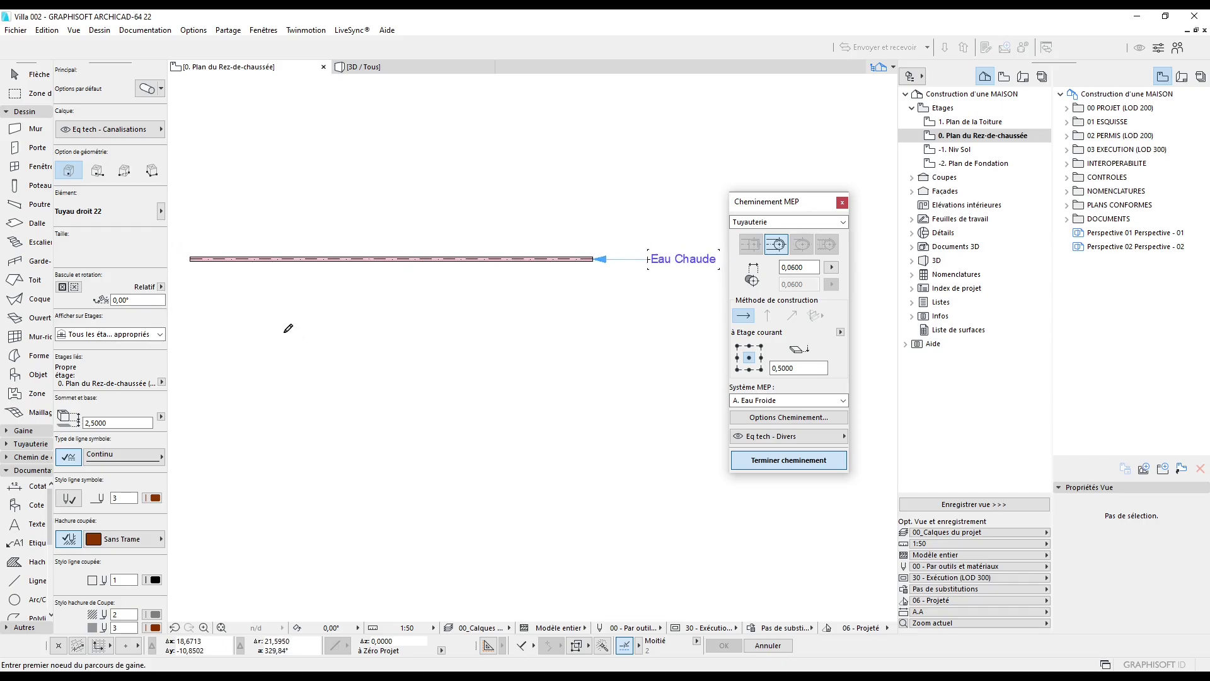
{"action": "left_click", "coordinate": [195, 293]}
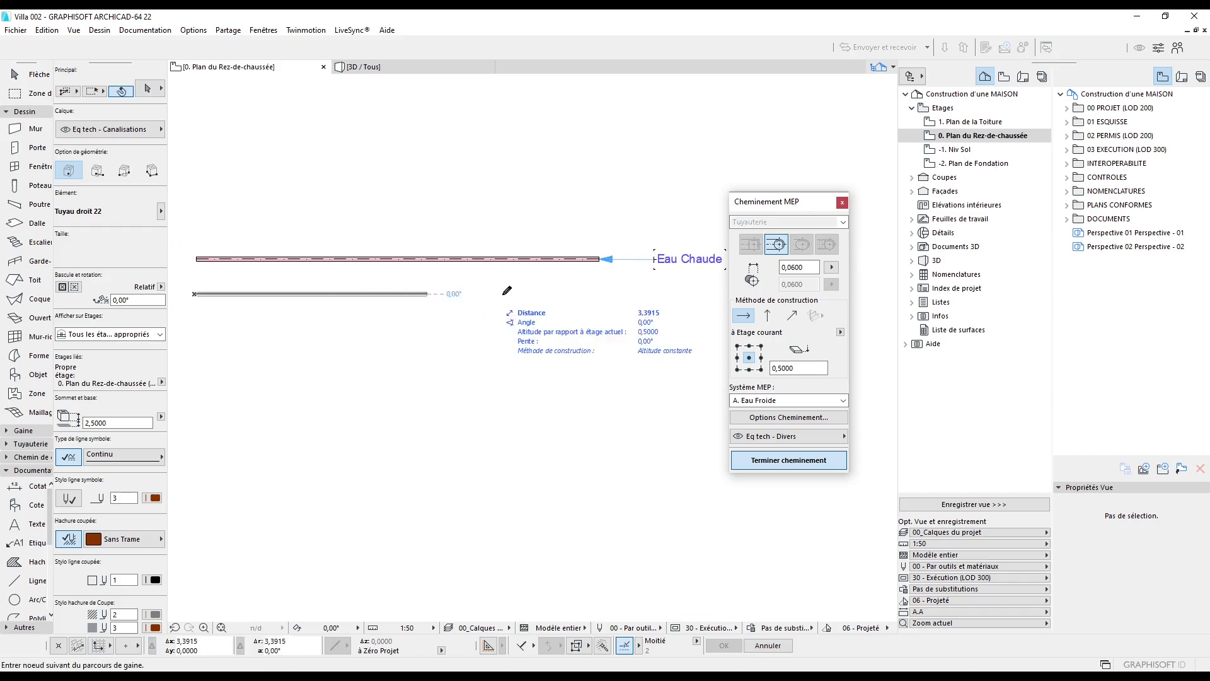
{"action": "double_click", "coordinate": [597, 296]}
{"action": "scroll", "coordinate": [551, 260], "scroll_direction": "up", "scroll_amount": 2}
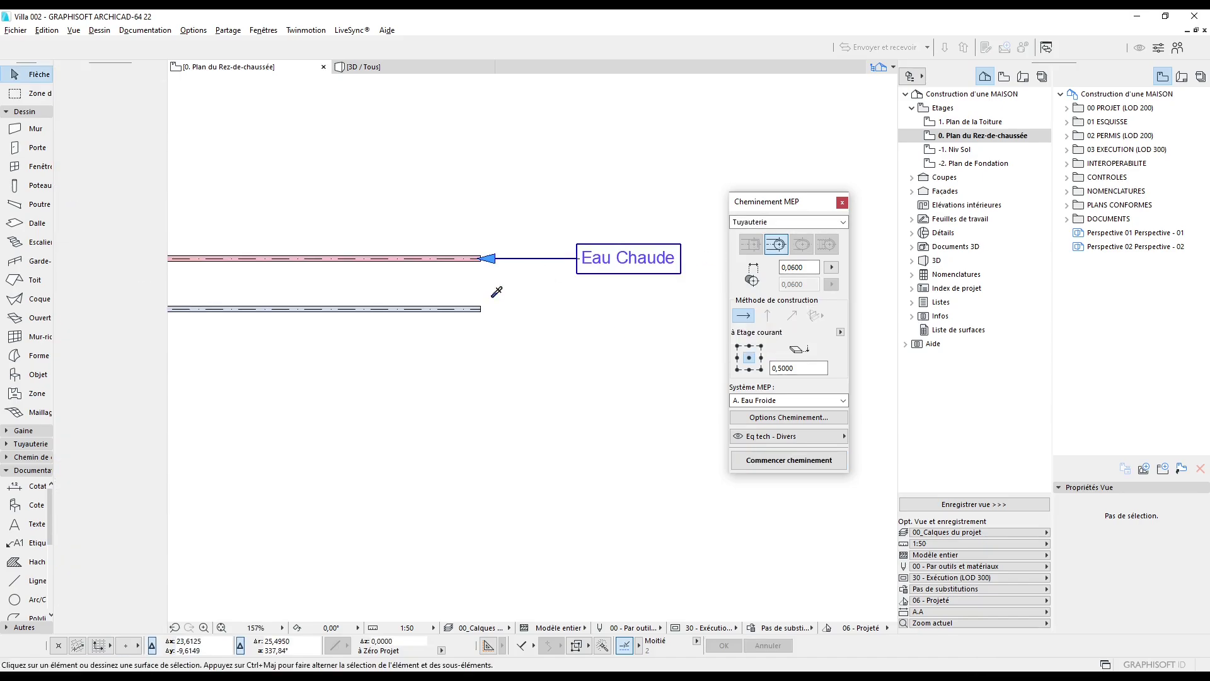
Set the MEP system to A. Gaz and route a parallel pipe of matching length below the Eau Froide pipe
{"action": "left_click", "coordinate": [820, 401]}
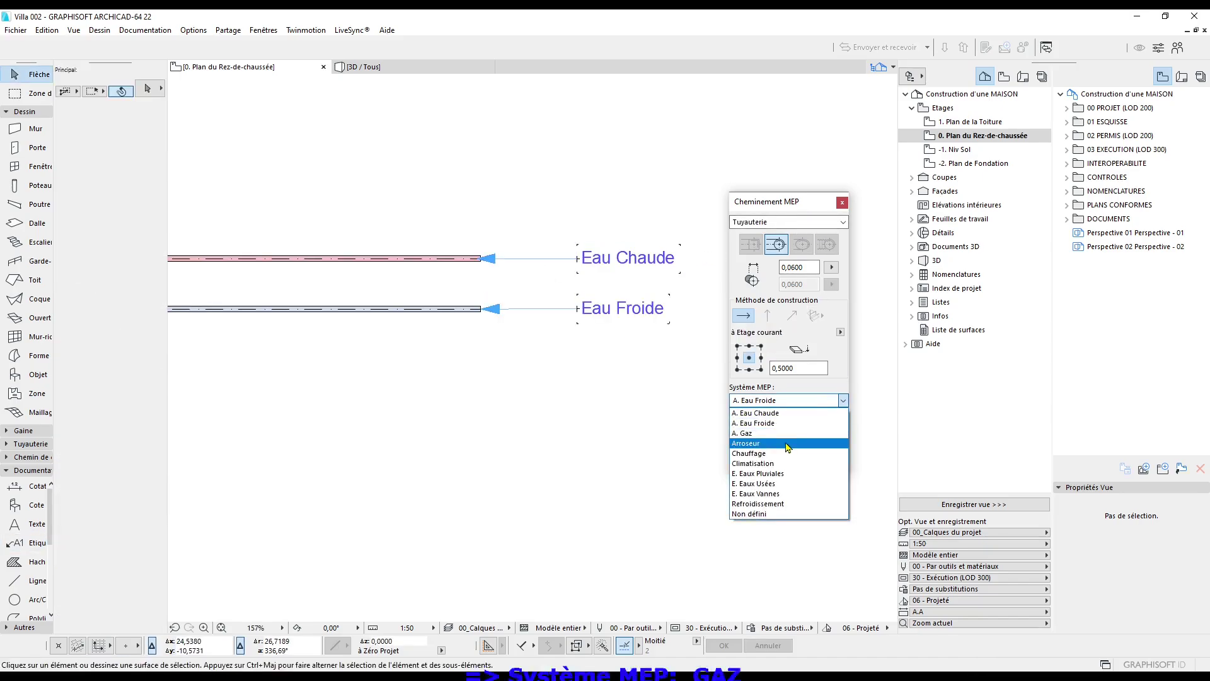
{"action": "left_click", "coordinate": [747, 433]}
{"action": "left_click", "coordinate": [788, 460]}
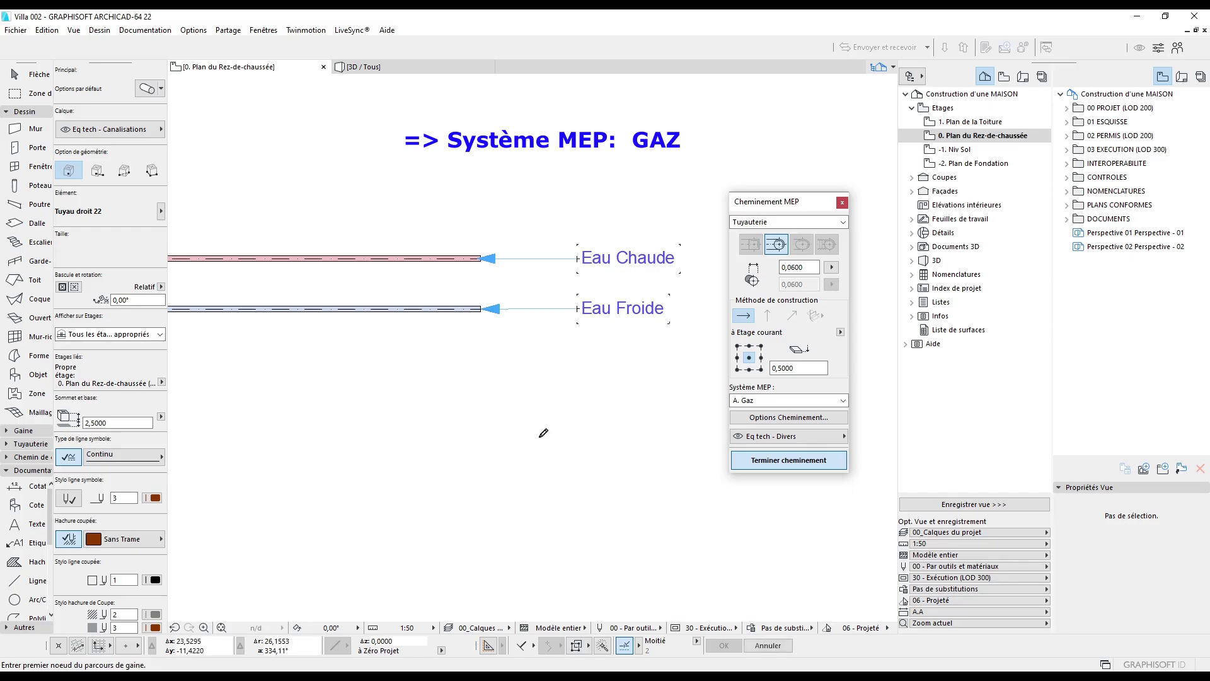
{"action": "left_click", "coordinate": [481, 357]}
{"action": "scroll", "coordinate": [441, 378], "scroll_direction": "down", "scroll_amount": 3}
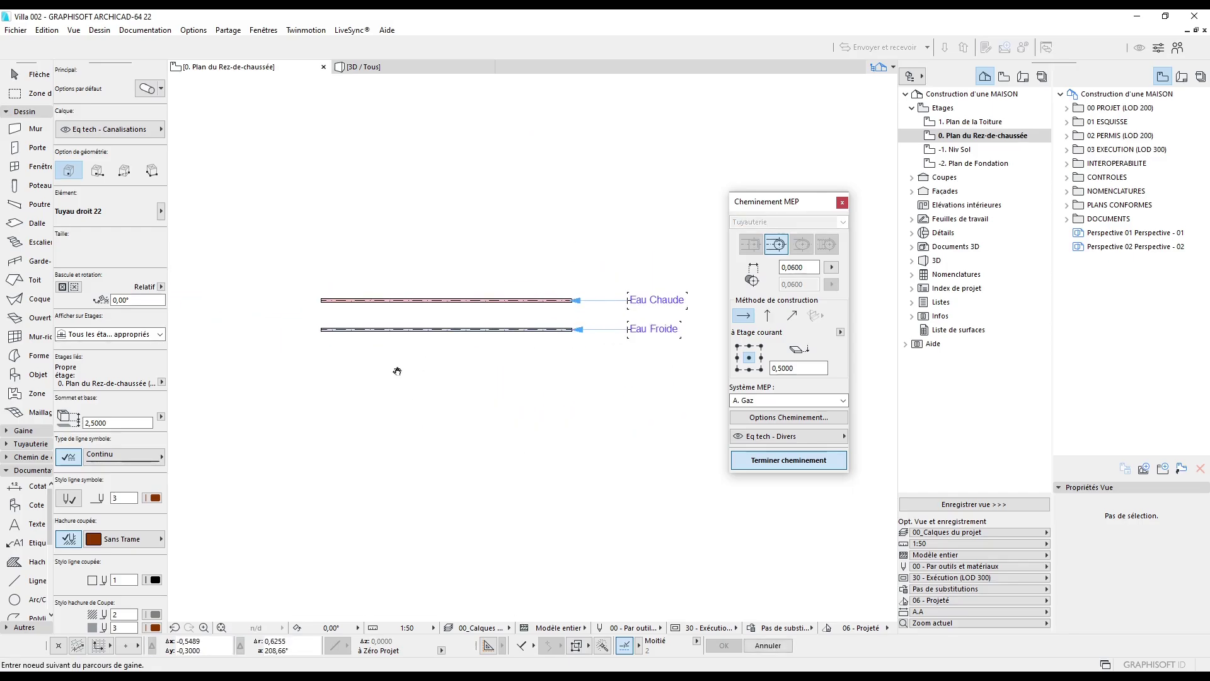
{"action": "double_click", "coordinate": [326, 358]}
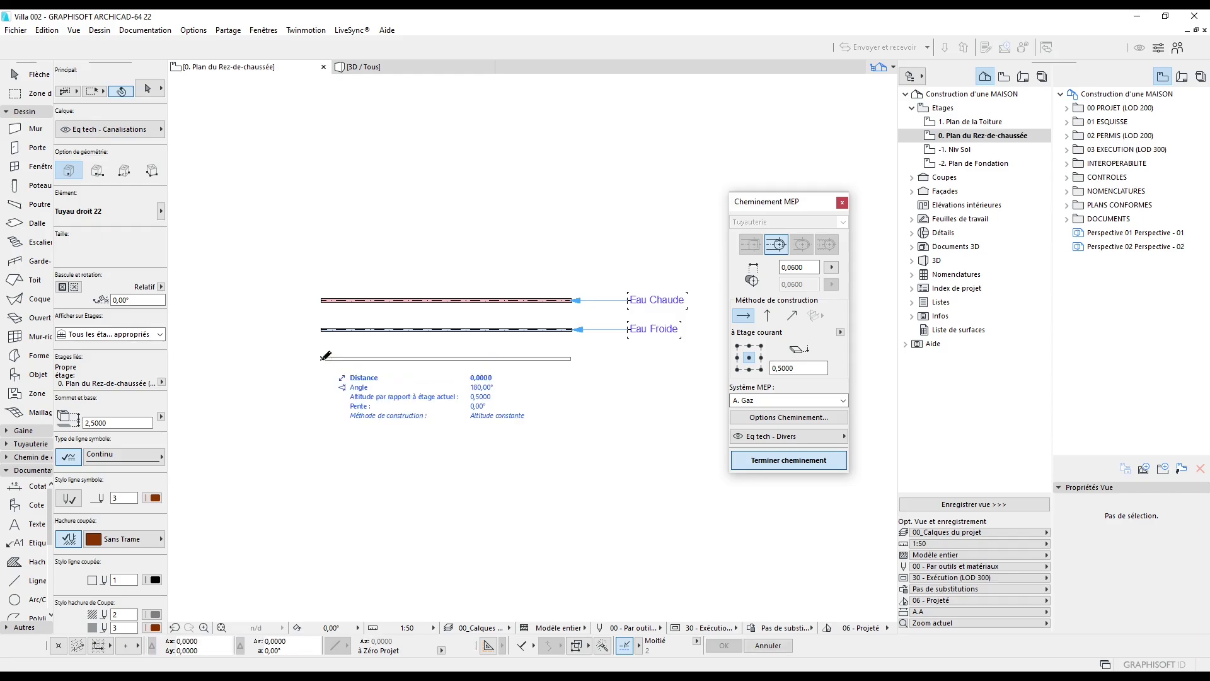
{"action": "scroll", "coordinate": [567, 363], "scroll_direction": "up", "scroll_amount": 3}
{"action": "middle_click_drag", "start_coordinate": [514, 358], "coordinate": [510, 355]}
{"action": "key", "text": "Escape"}
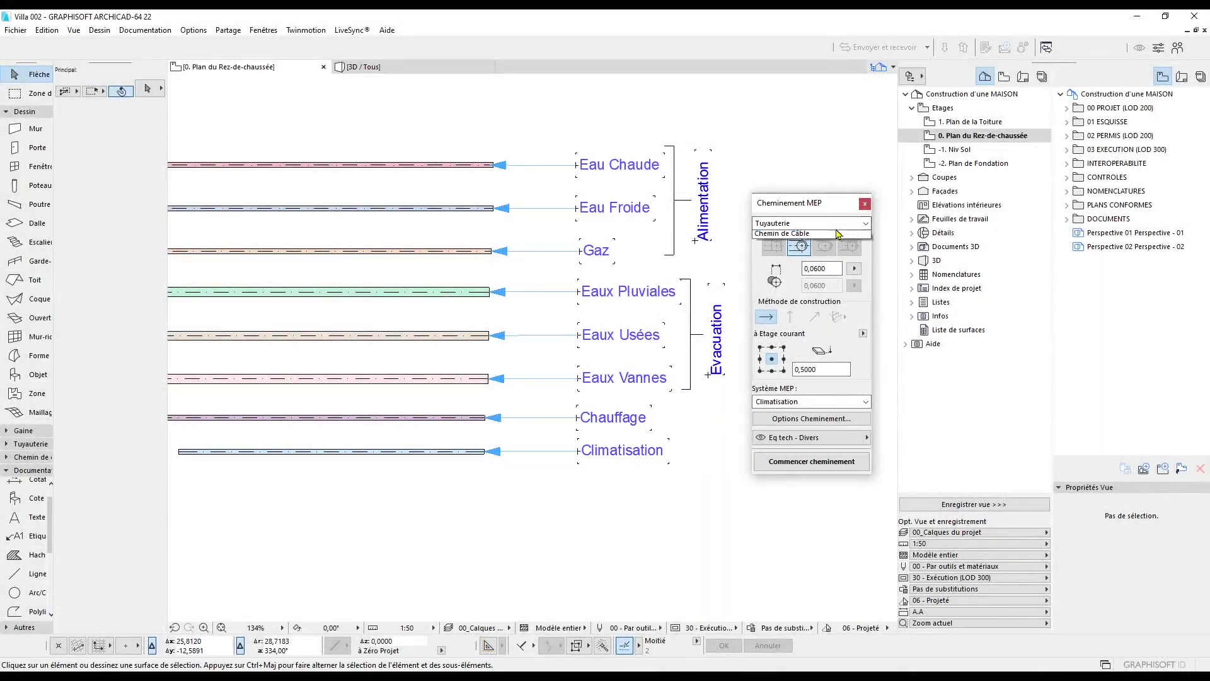
Route a round 0,08 diameter Gaine for Climatisation below the Climatisation pipe and label its end like the pipe above
{"action": "left_click", "coordinate": [813, 245]}
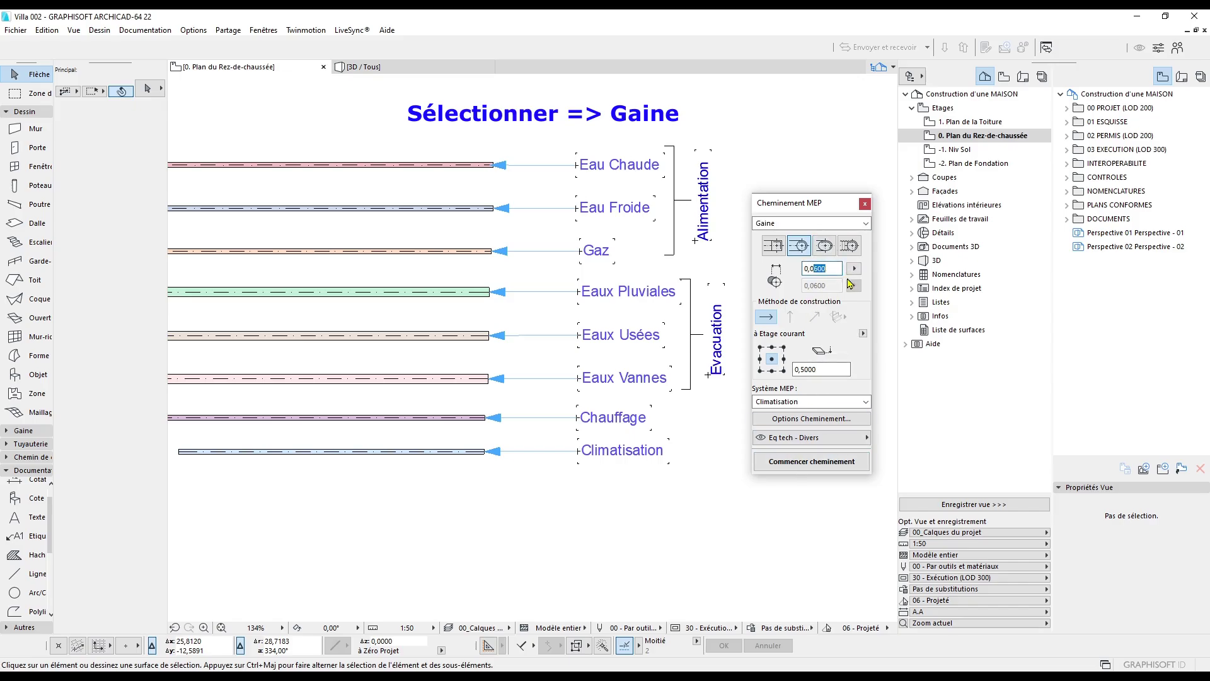
{"action": "type", "text": "800"}
{"action": "left_click", "coordinate": [812, 461]}
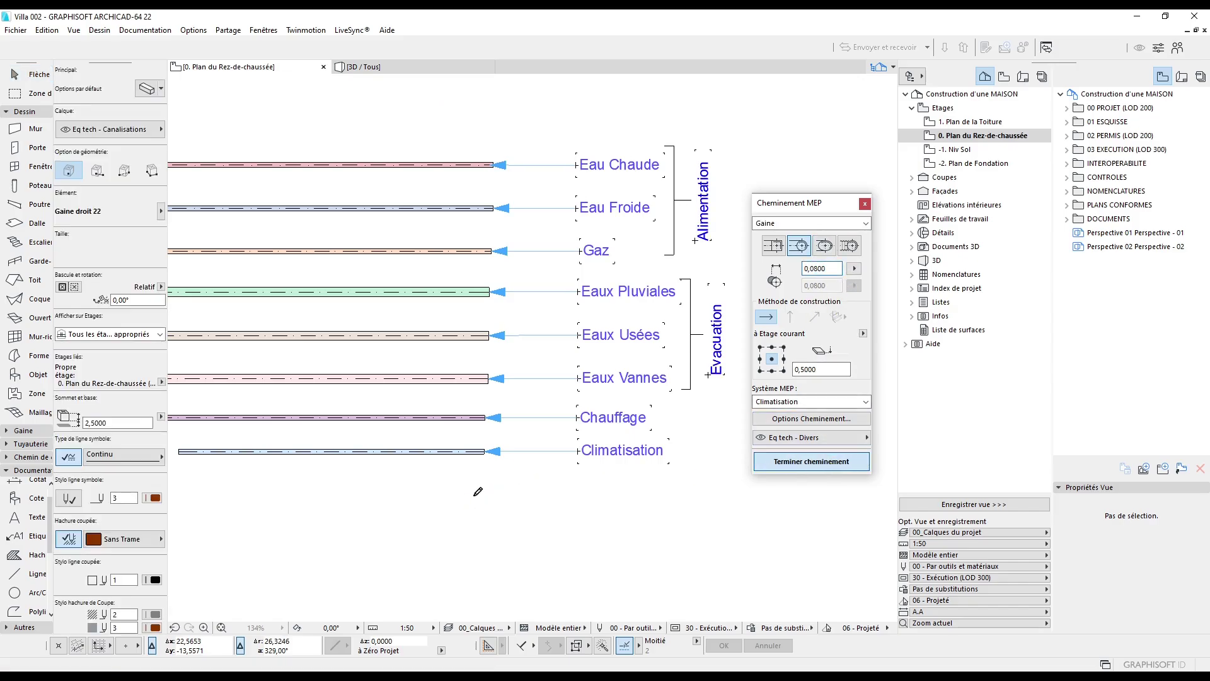
{"action": "left_click", "coordinate": [484, 487]}
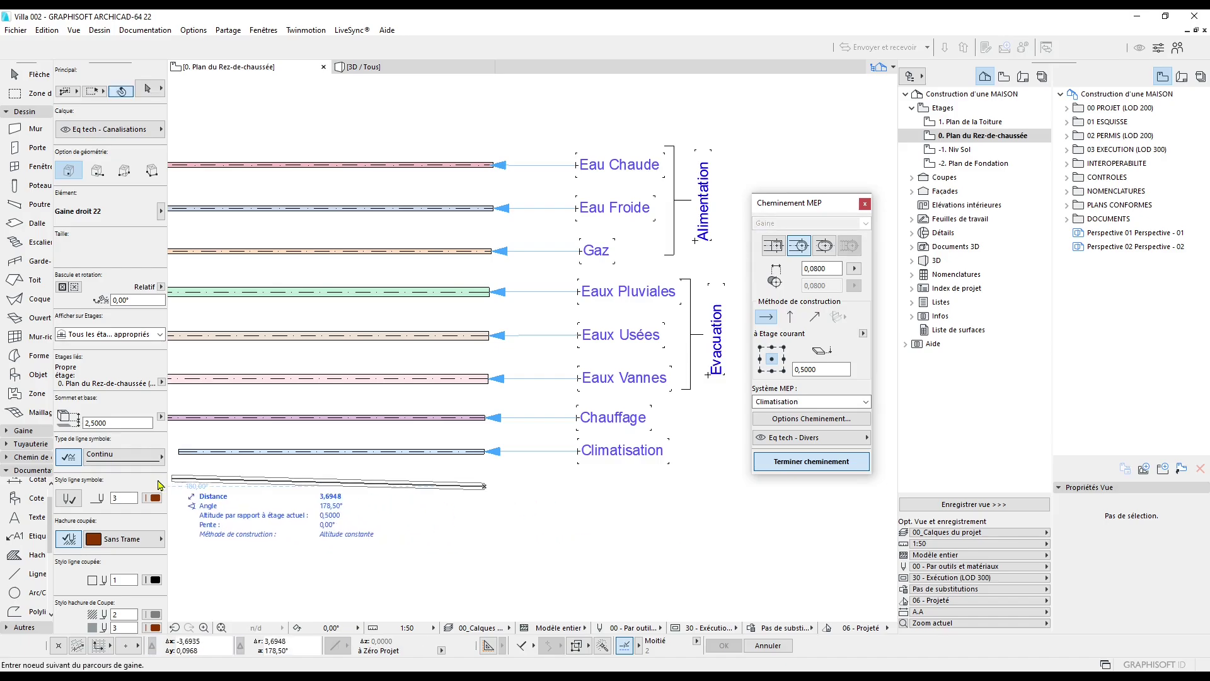
{"action": "double_click", "coordinate": [182, 487]}
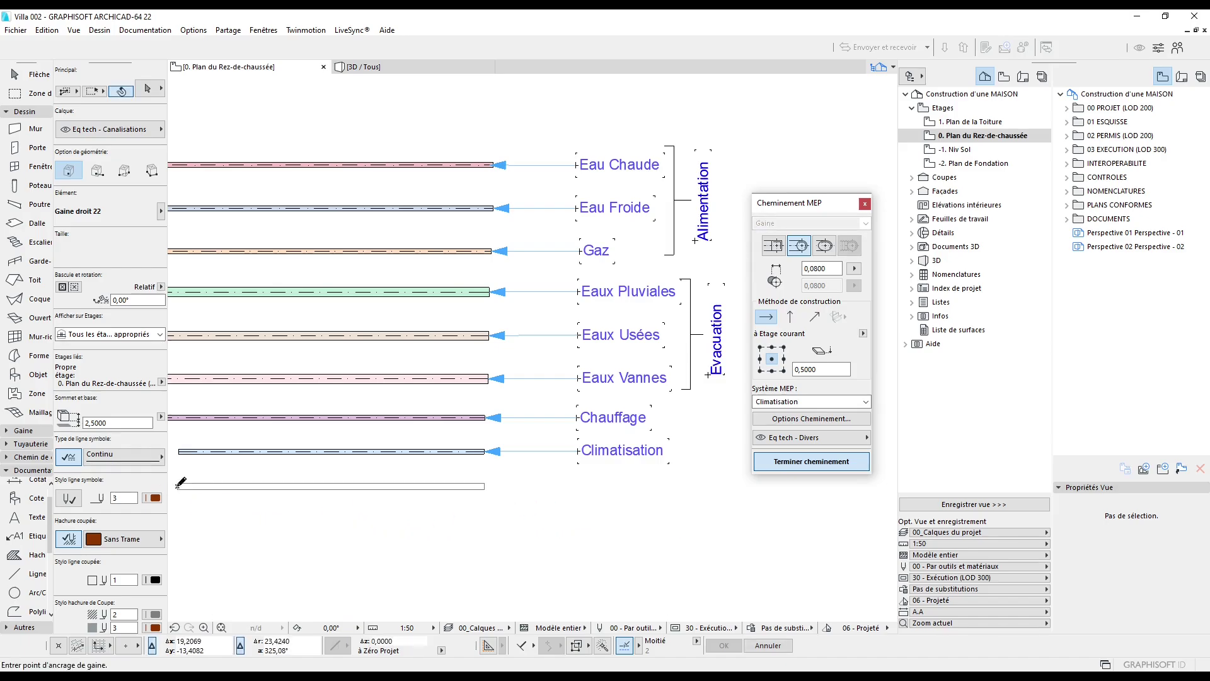
{"action": "left_click", "coordinate": [493, 454], "text": "alt"}
{"action": "left_click", "coordinate": [484, 486]}
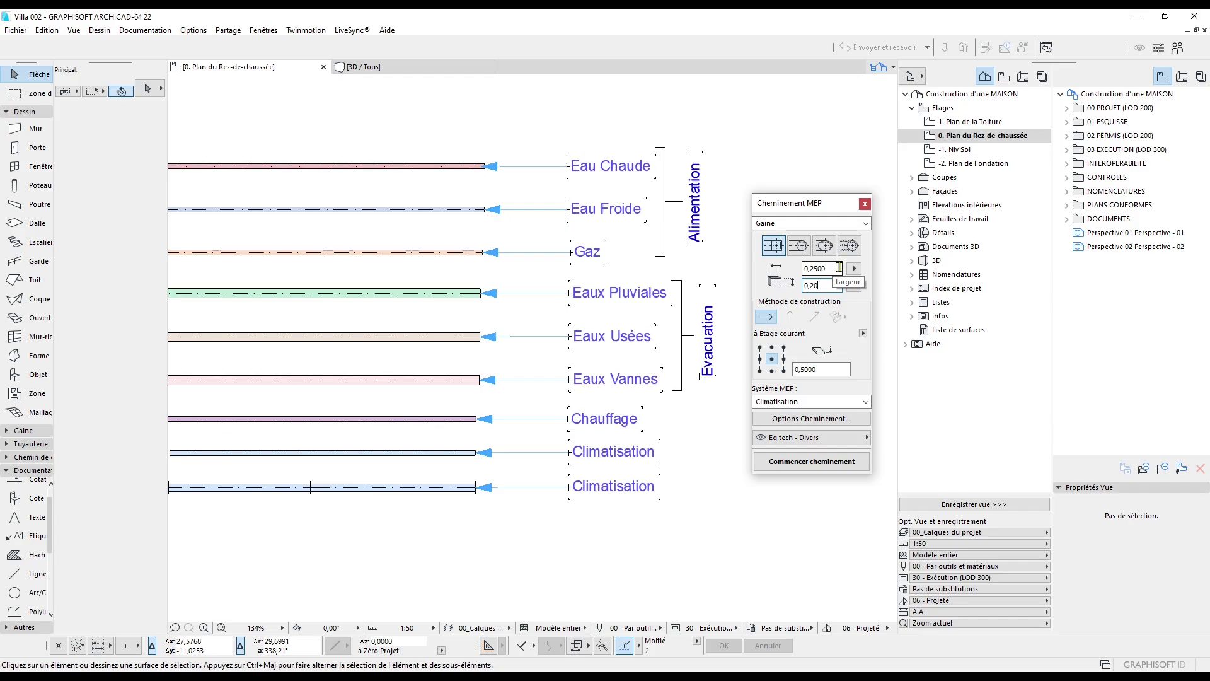
Route a rectangular 0,25 by 0,25 Climatisation duct horizontally below the round duct
{"action": "left_click", "coordinate": [813, 463]}
{"action": "left_click", "coordinate": [474, 530]}
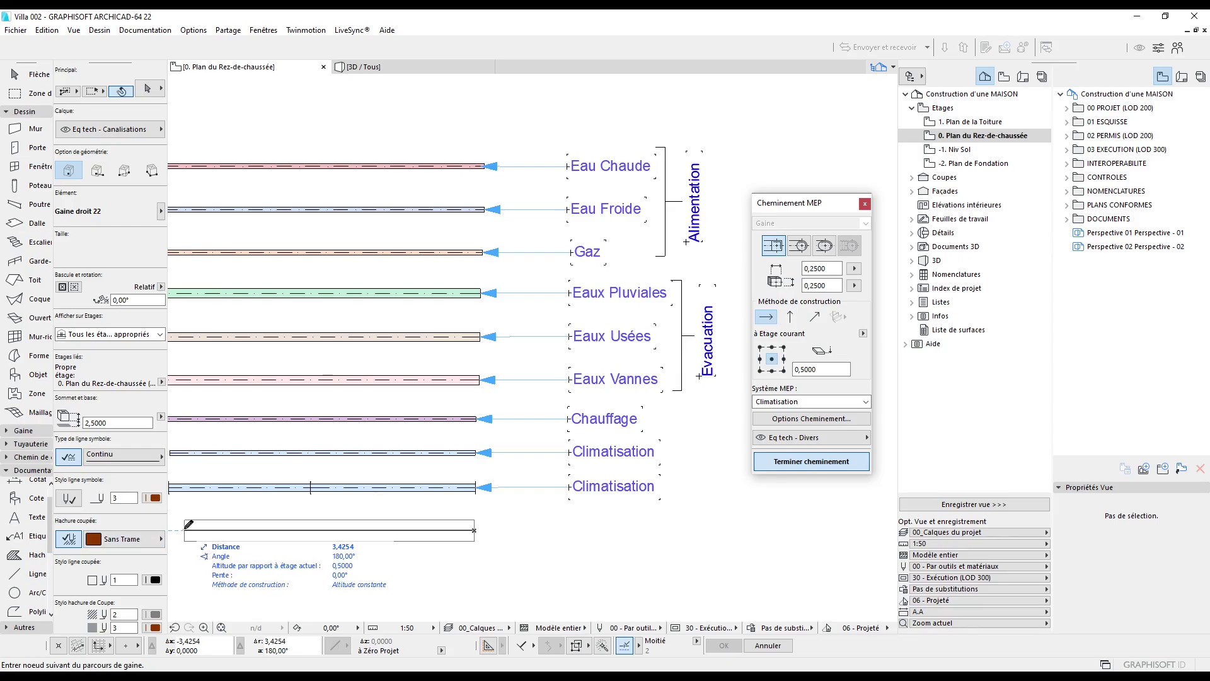
{"action": "key", "text": "Return"}
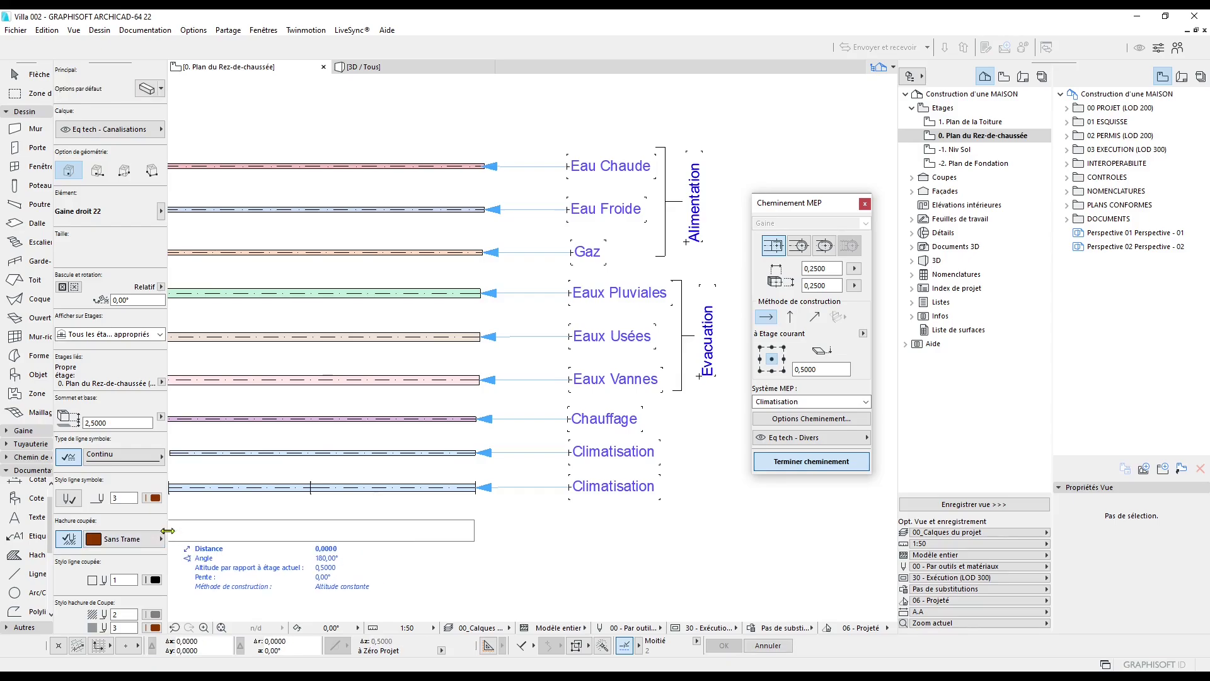
{"action": "double_click", "coordinate": [168, 530]}
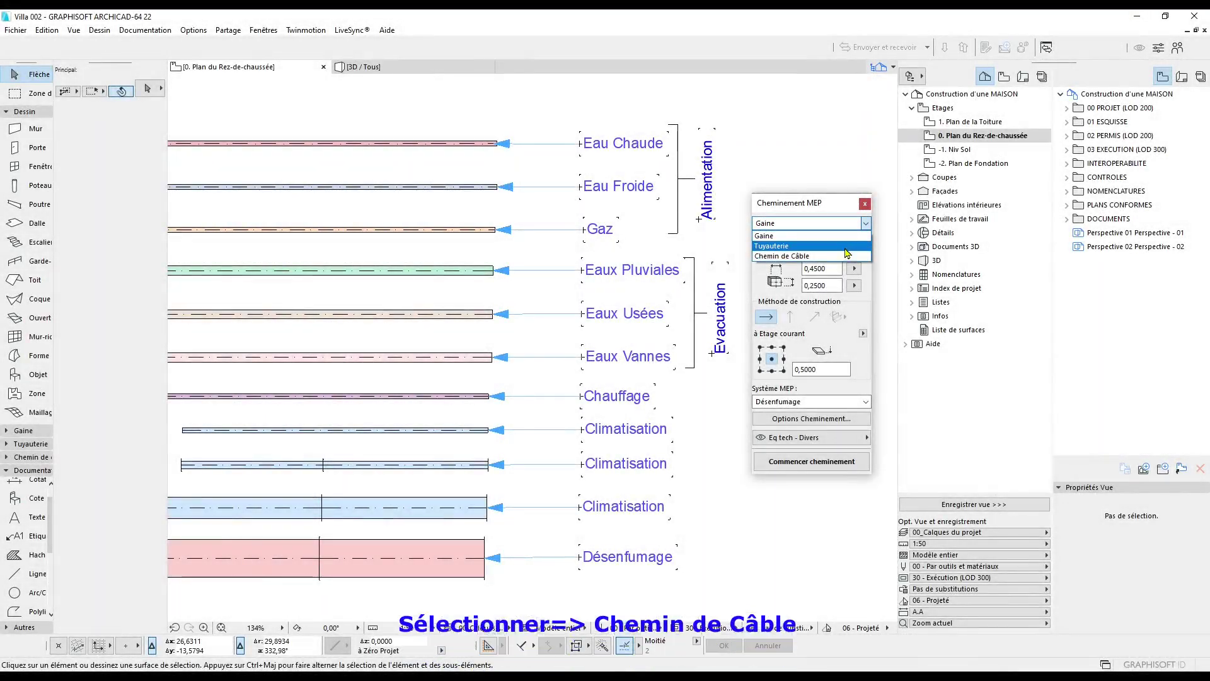
Route a Chemin de Câble 0,25 wide and 0,05 high on the Câblage system, horizontally below the Désenfumage duct
{"action": "left_click", "coordinate": [794, 252]}
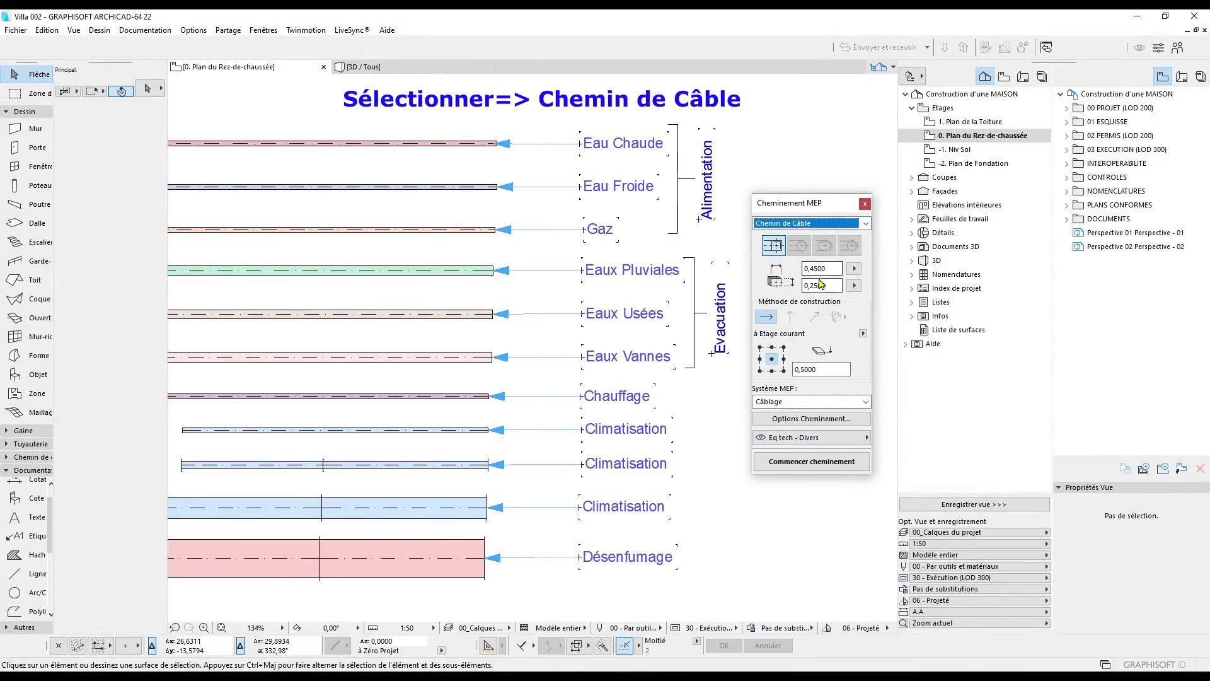
{"action": "left_click", "coordinate": [818, 287]}
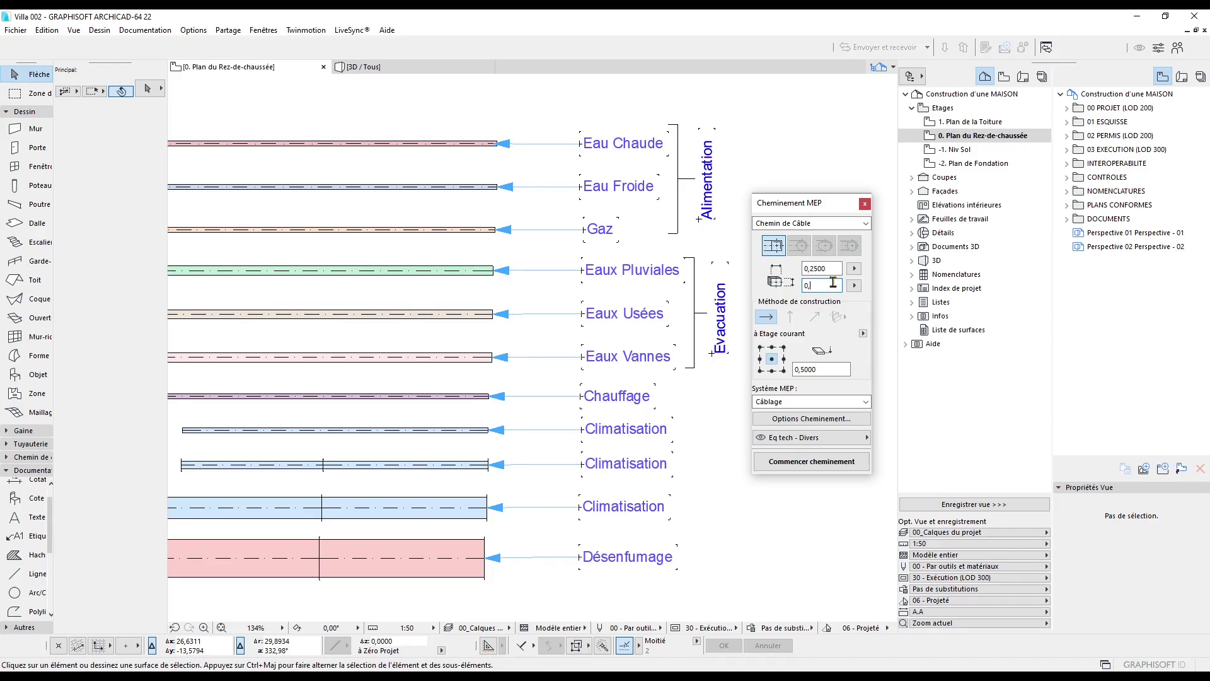
{"action": "left_click", "coordinate": [846, 462]}
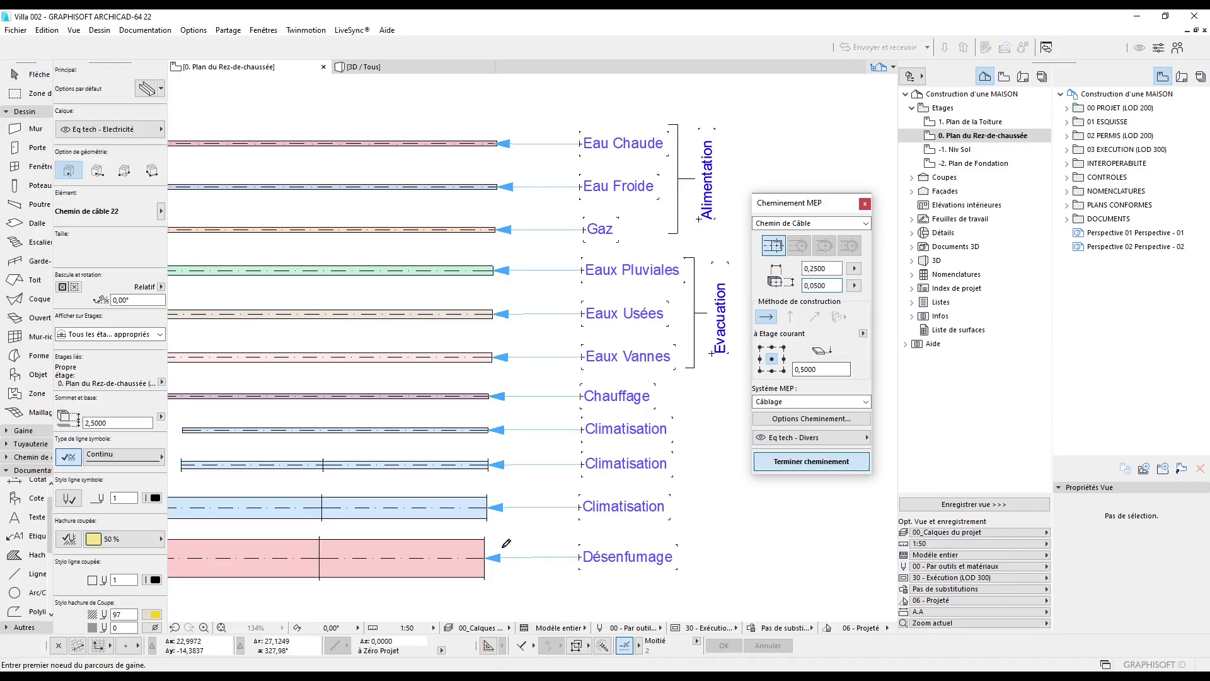
{"action": "middle_click_drag", "start_coordinate": [477, 610], "coordinate": [487, 596]}
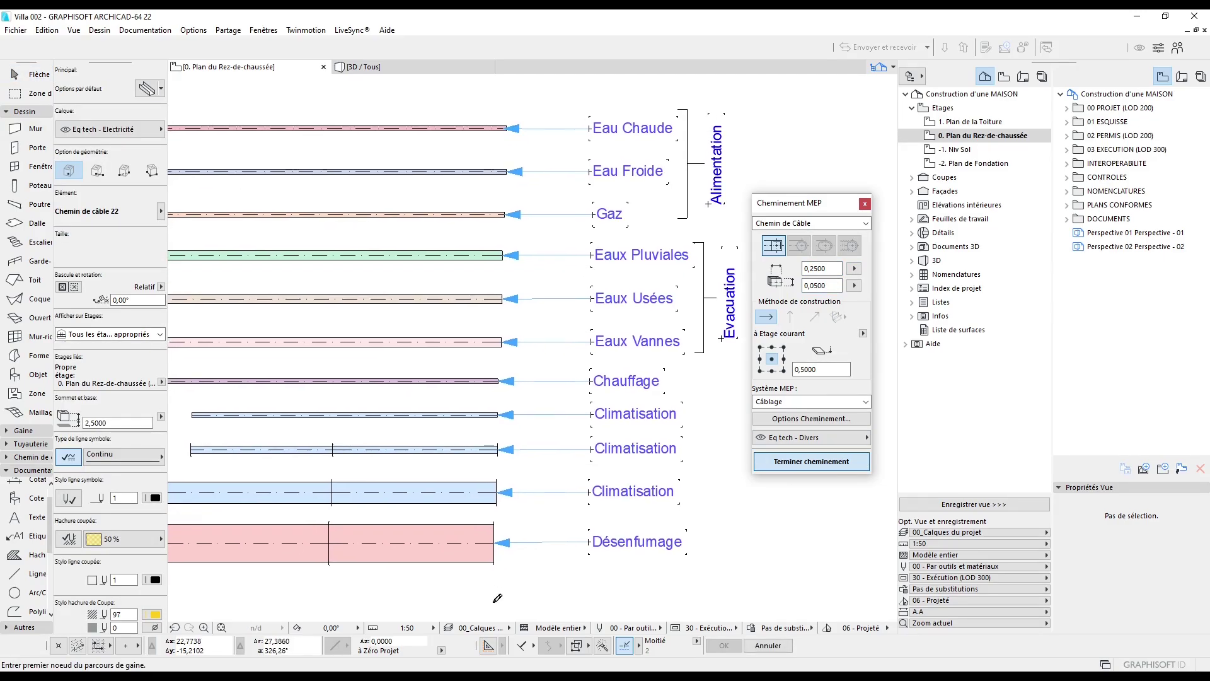
{"action": "left_click", "coordinate": [498, 600]}
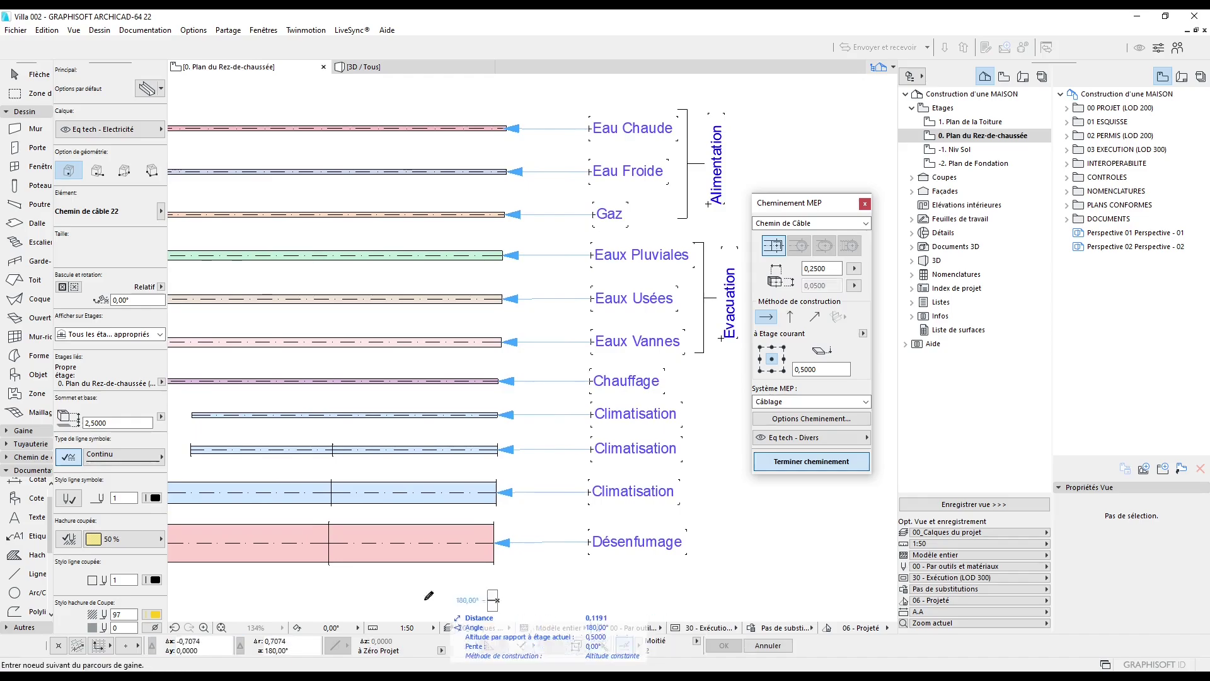
{"action": "double_click", "coordinate": [168, 606]}
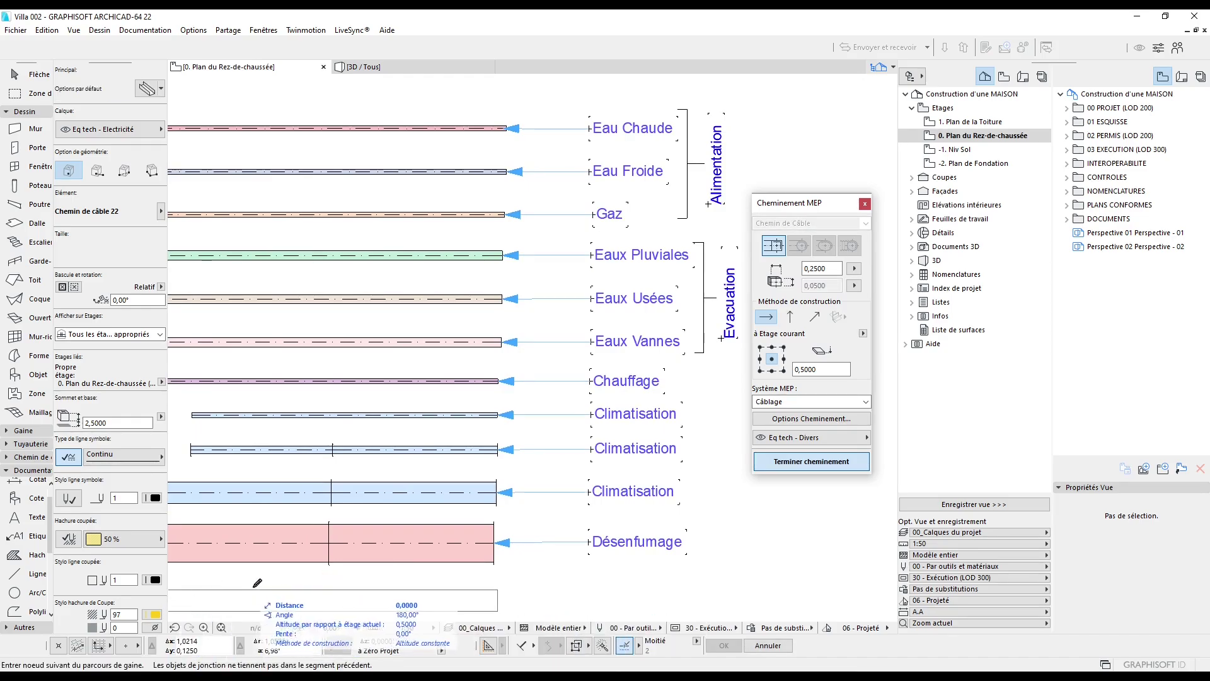
{"action": "middle_click_drag", "start_coordinate": [545, 577], "coordinate": [549, 558]}
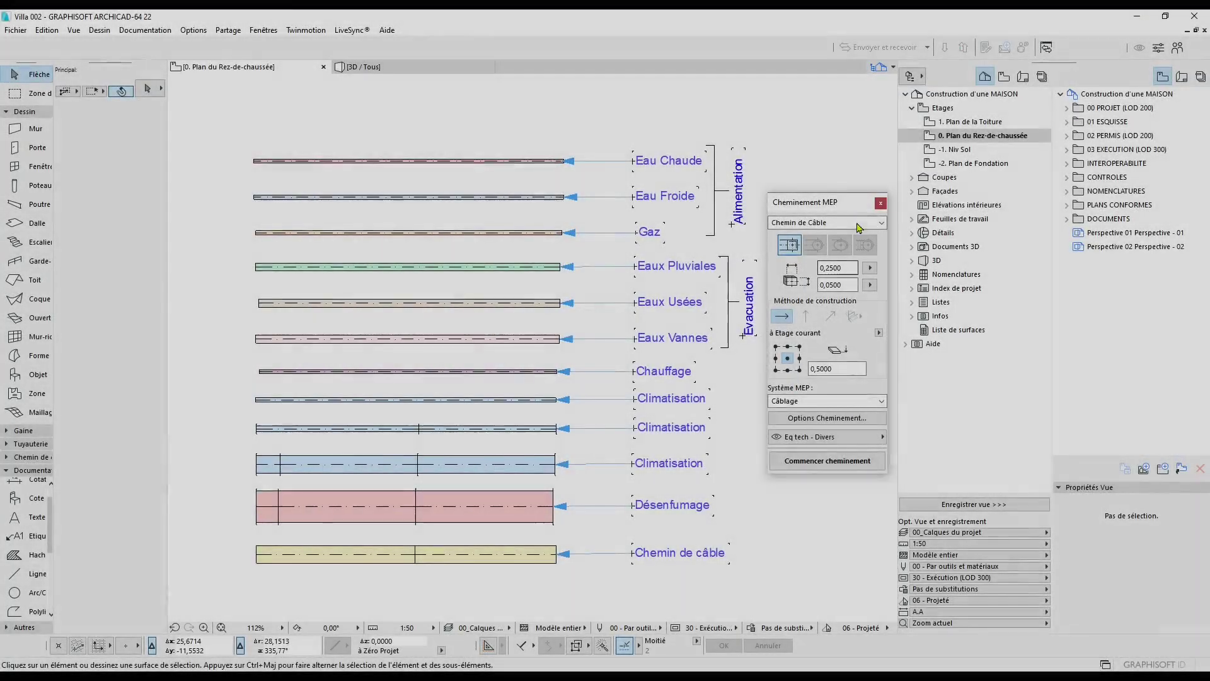
Examine the routed pipes, ducts and cable tray from several angles in the 3D perspective, and close the Cheminement MEP settings
{"action": "mouse_move", "coordinate": [835, 210]}
{"action": "left_mouse_down"}
{"action": "mouse_move", "coordinate": [856, 228]}
{"action": "mouse_move", "coordinate": [855, 211]}
{"action": "left_mouse_up"}
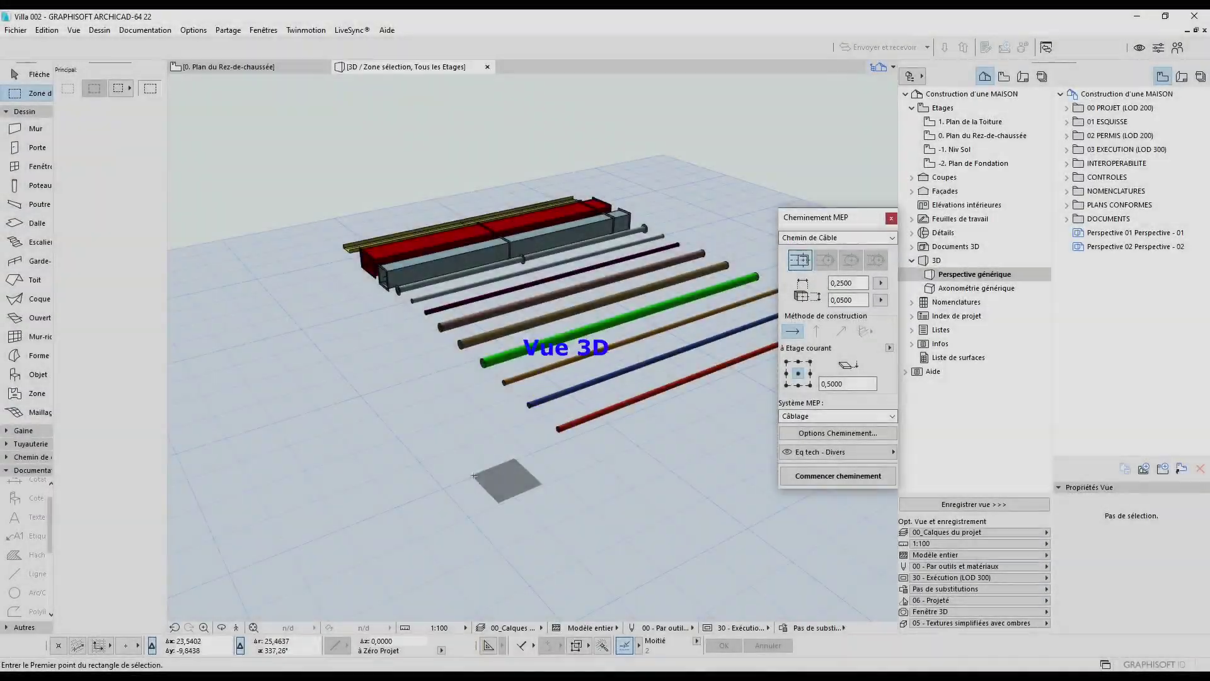
{"action": "middle_click_drag", "start_coordinate": [480, 505], "coordinate": [701, 381], "text": "shift"}
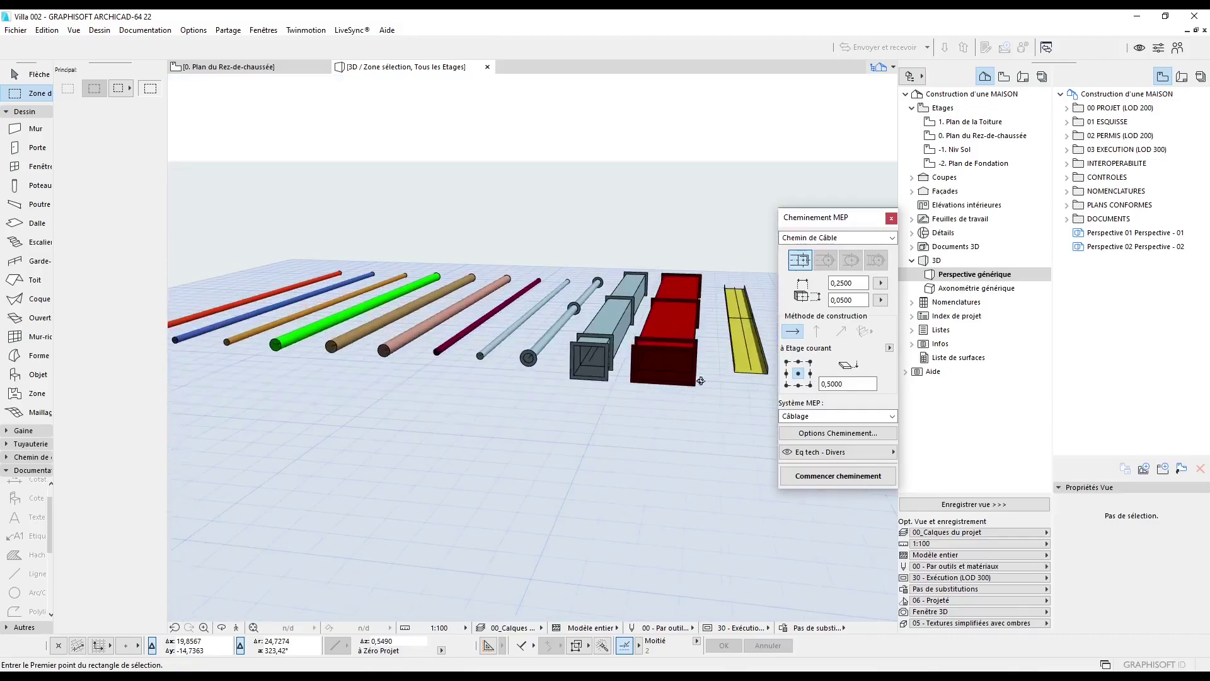
{"action": "middle_click_drag", "start_coordinate": [508, 409], "coordinate": [506, 454], "text": "shift"}
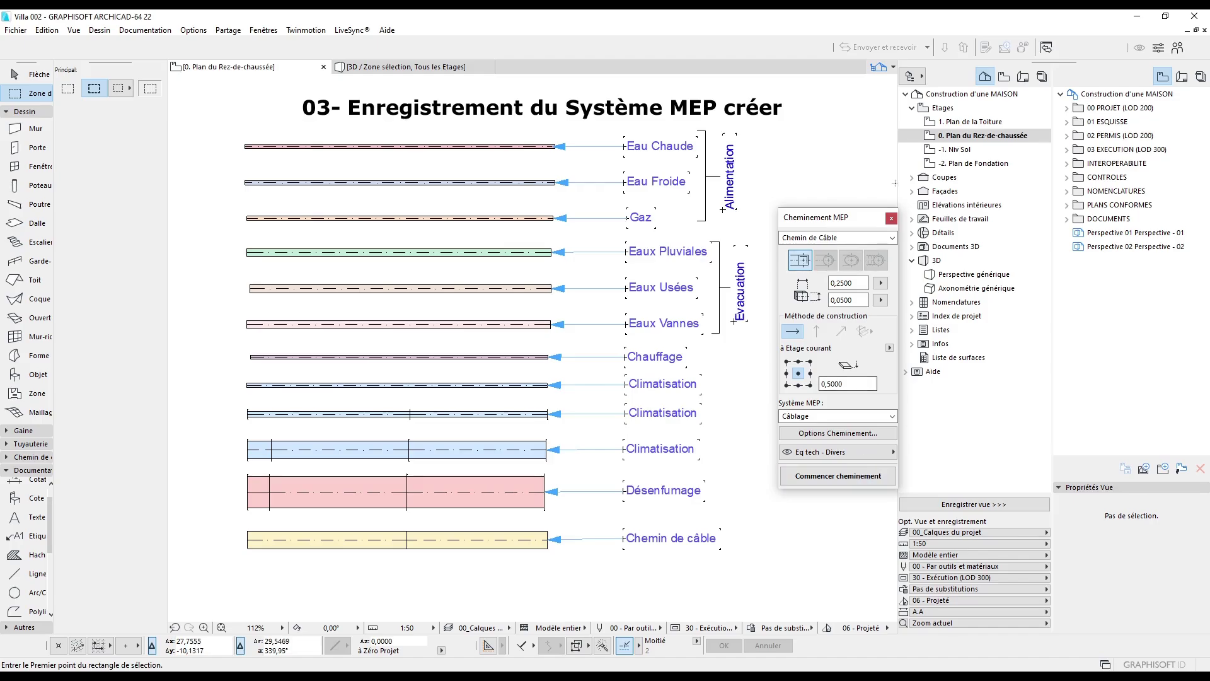
{"action": "left_click", "coordinate": [893, 218]}
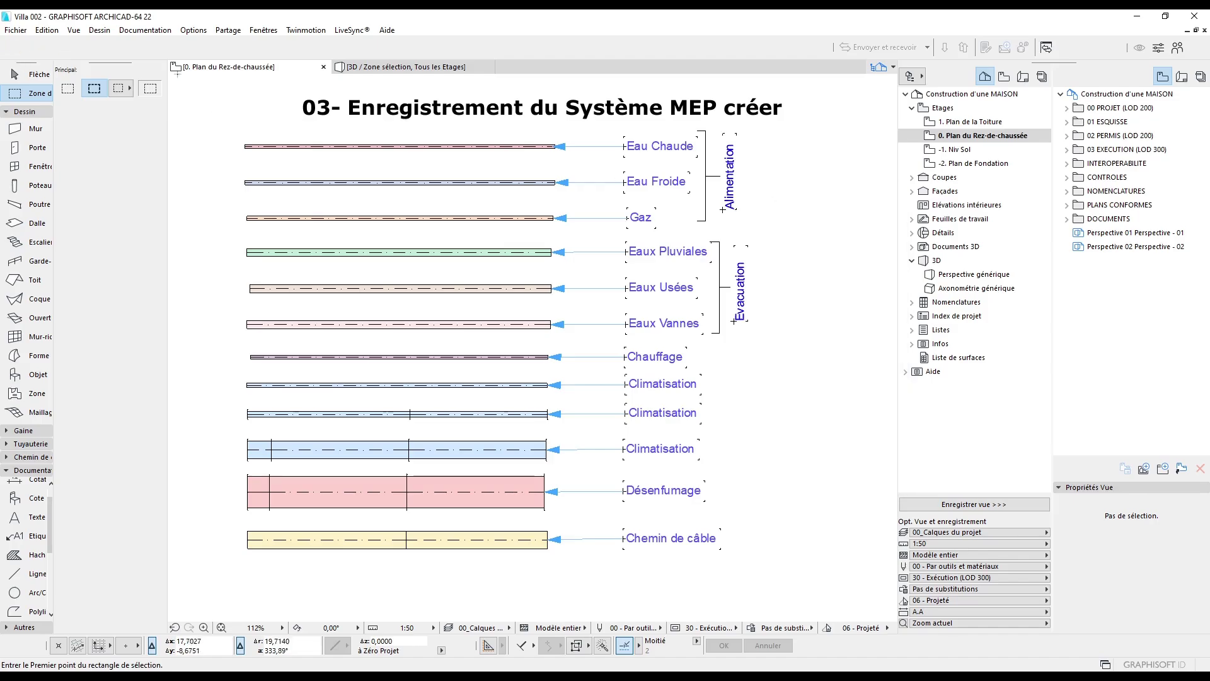
Apply the A.A production 2024 work environment profile
{"action": "key", "text": "Escape"}
{"action": "left_click", "coordinate": [99, 30]}
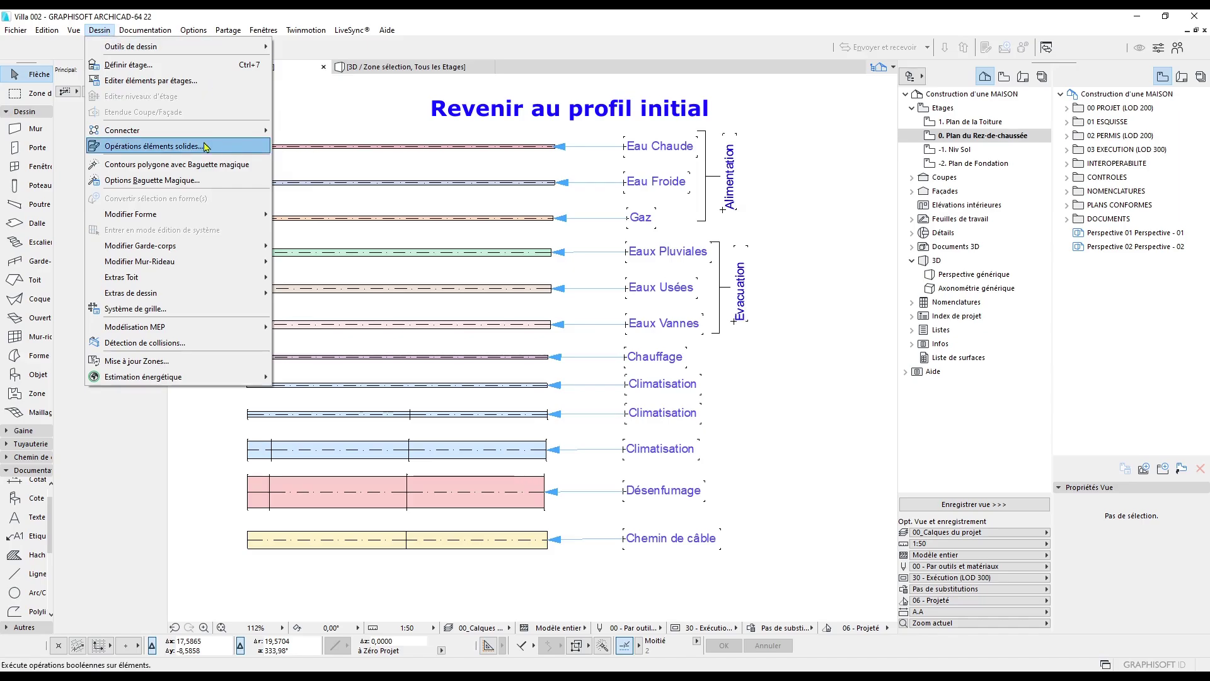
{"action": "mouse_move", "coordinate": [167, 36]}
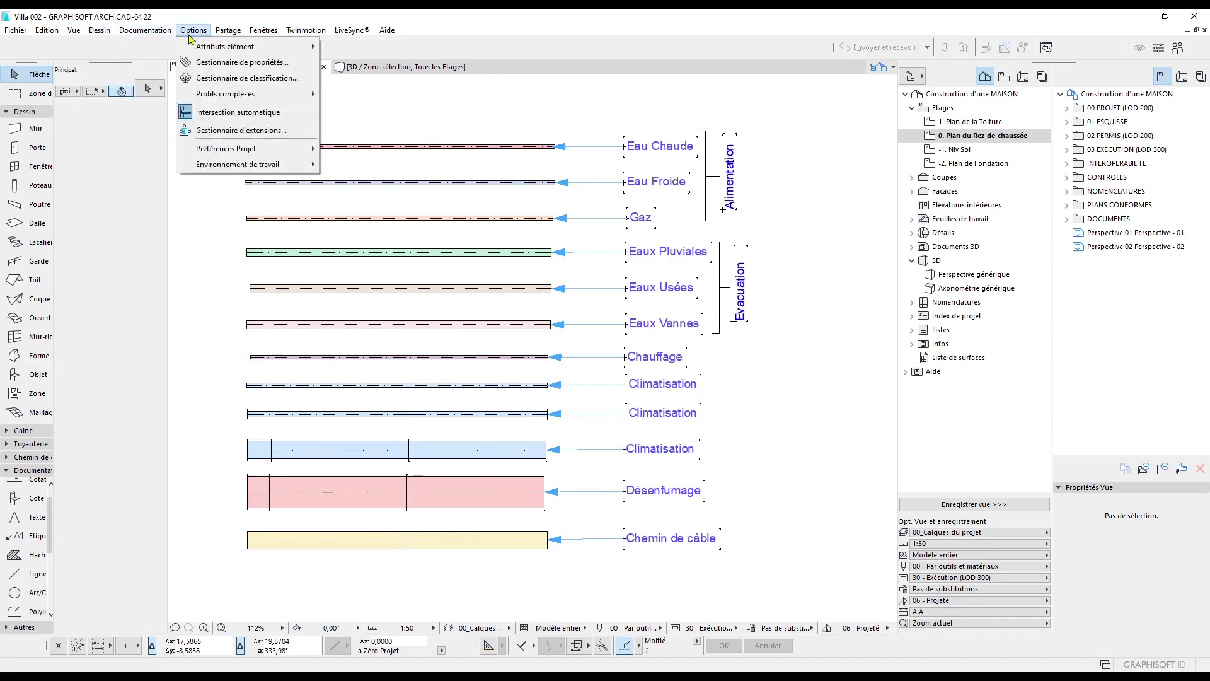
{"action": "mouse_move", "coordinate": [239, 164]}
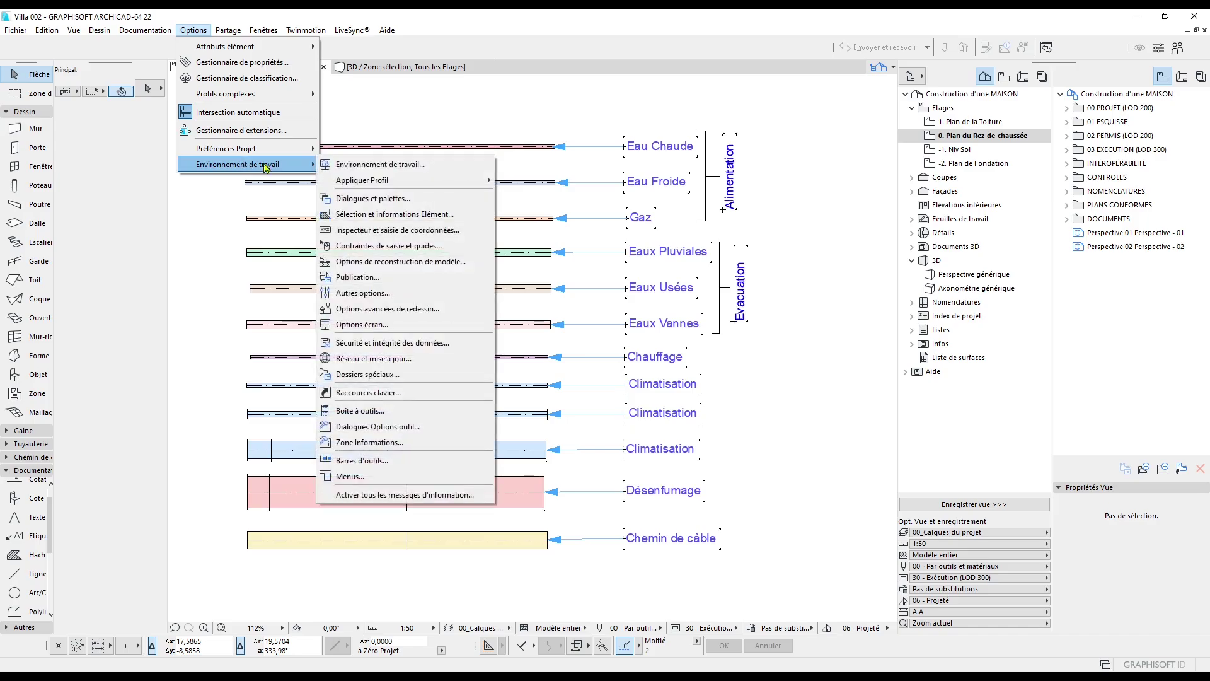
{"action": "mouse_move", "coordinate": [385, 180]}
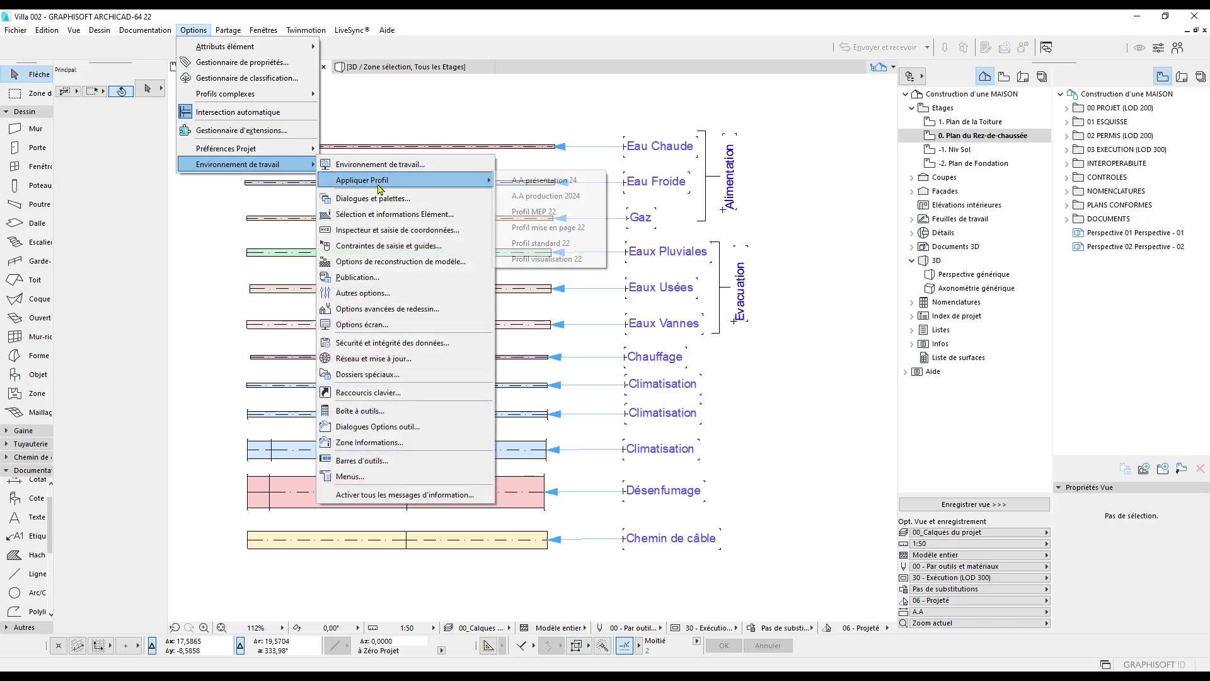
{"action": "left_click", "coordinate": [591, 196]}
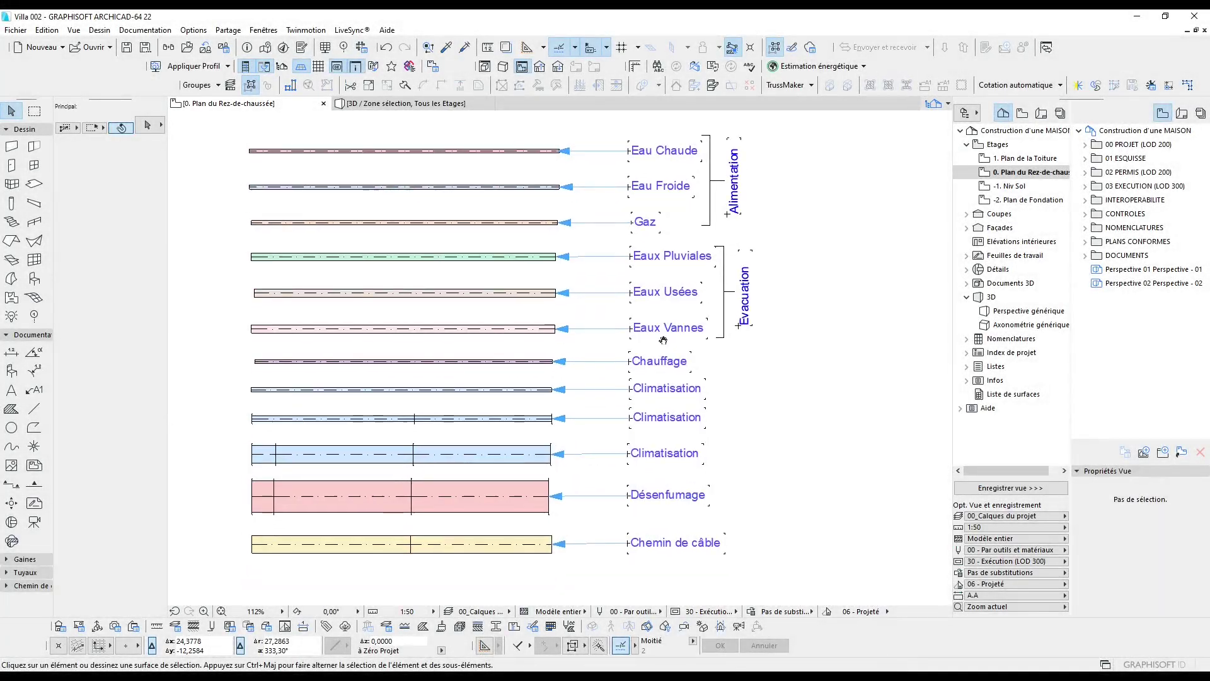
Select all the sample pipes, ducts, cable tray and labels on the ground-floor plan and delete them
{"action": "left_click", "coordinate": [801, 579]}
{"action": "left_click", "coordinate": [236, 139]}
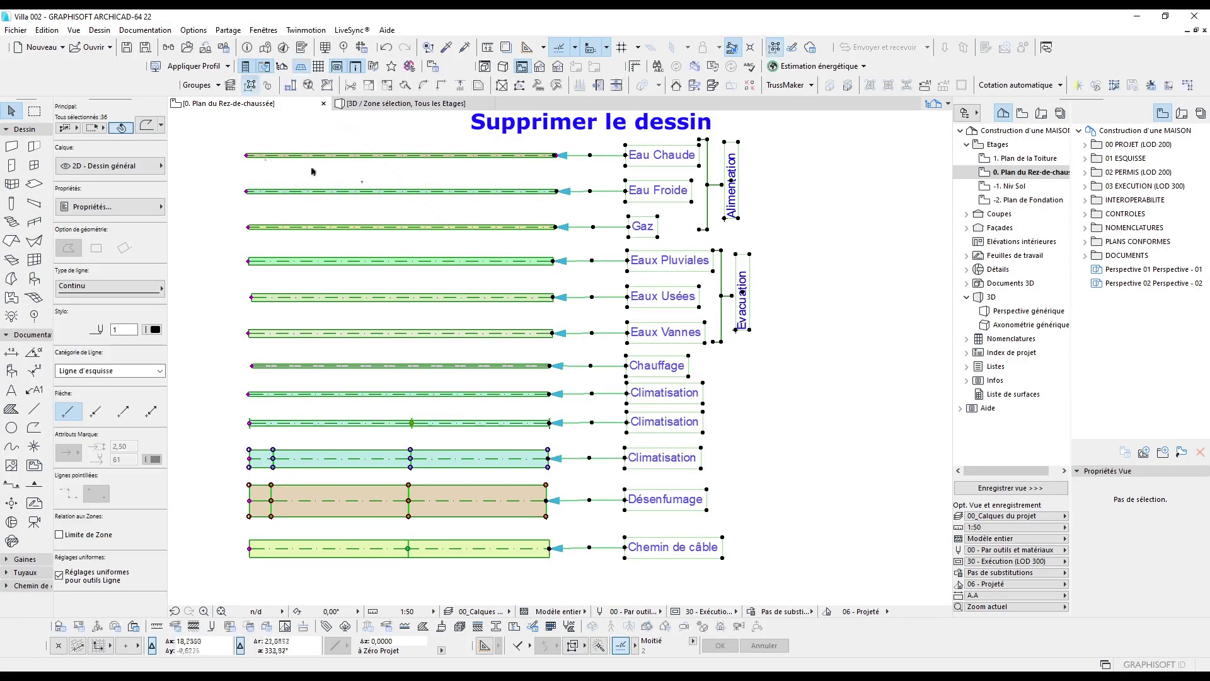
{"action": "key", "text": "Delete"}
Save the project as the ARCHICAD template TPL 2024 in the FICHIER MODEL 2023 folder, replacing the existing file
{"action": "left_click", "coordinate": [8, 30]}
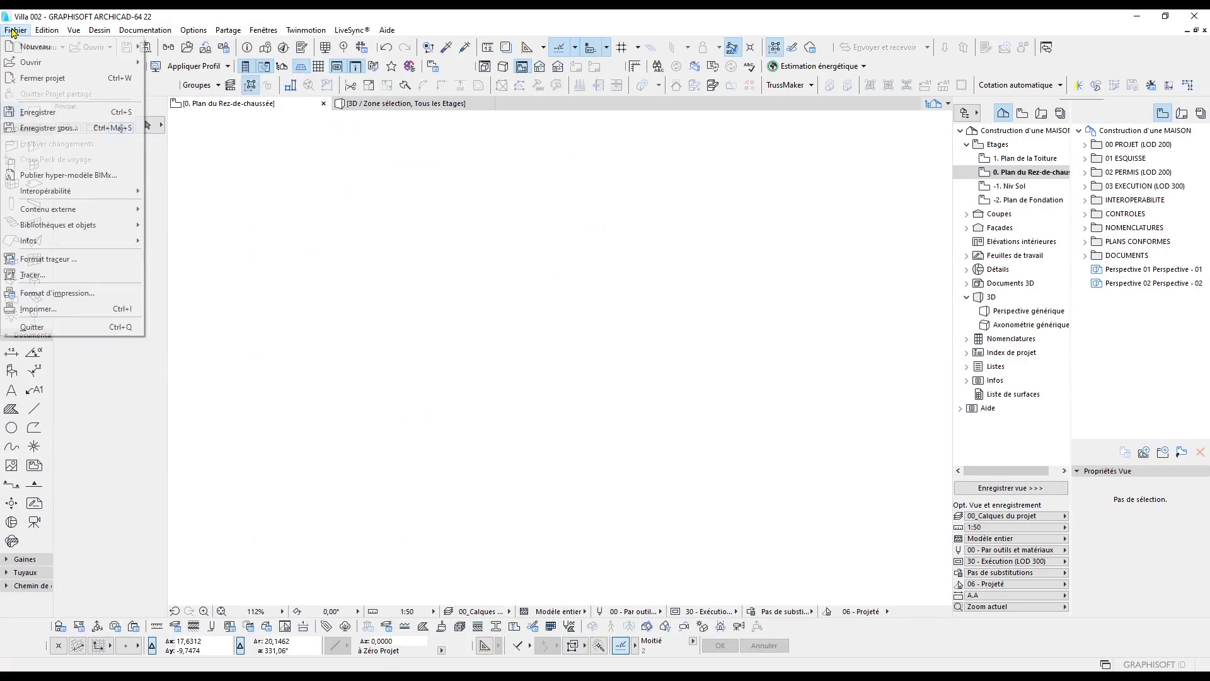
{"action": "left_click", "coordinate": [80, 135]}
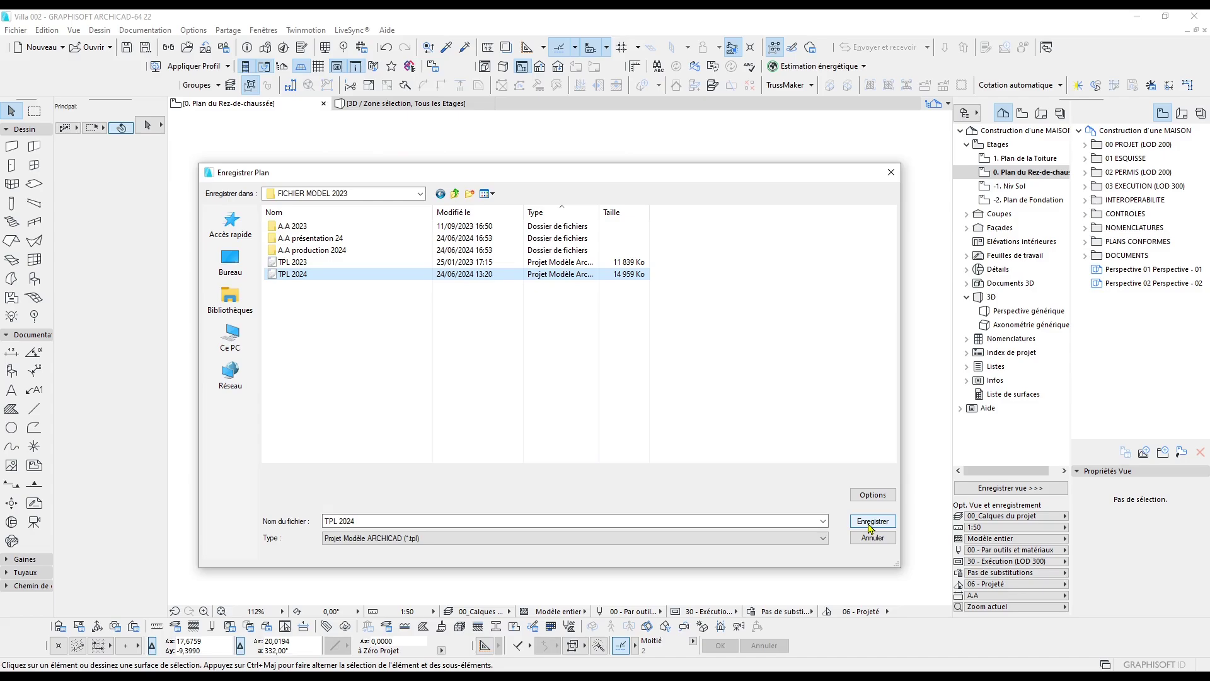
{"action": "left_click", "coordinate": [870, 523]}
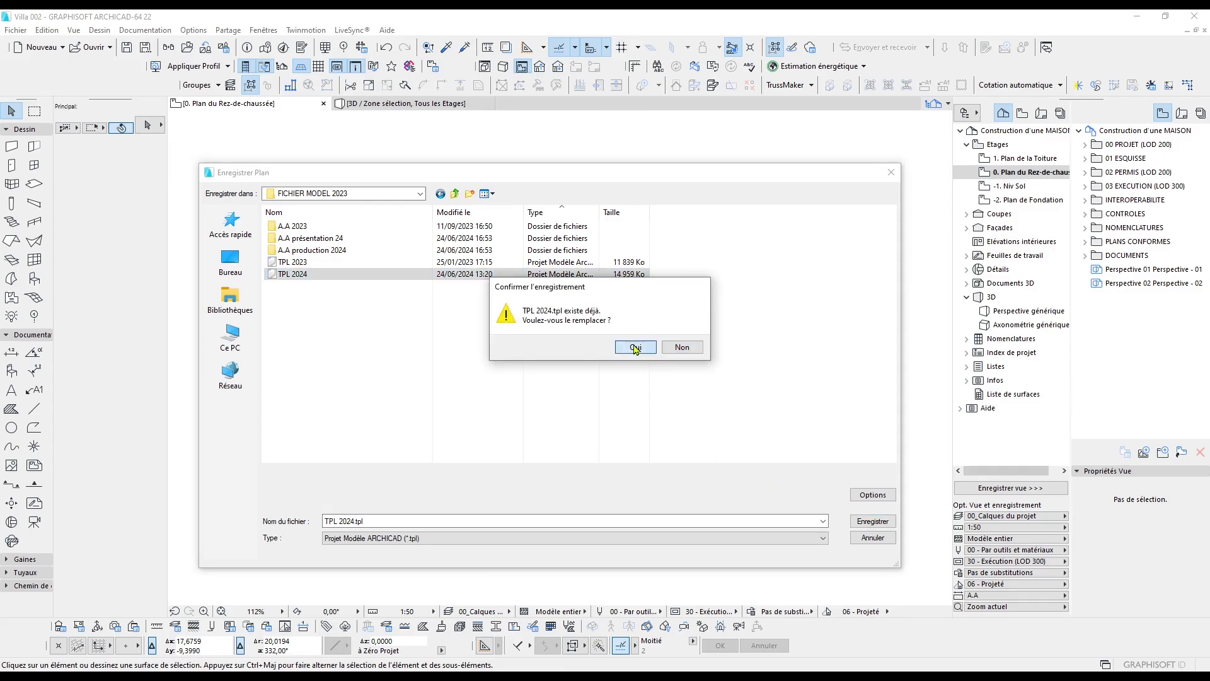
{"action": "left_click", "coordinate": [635, 347]}
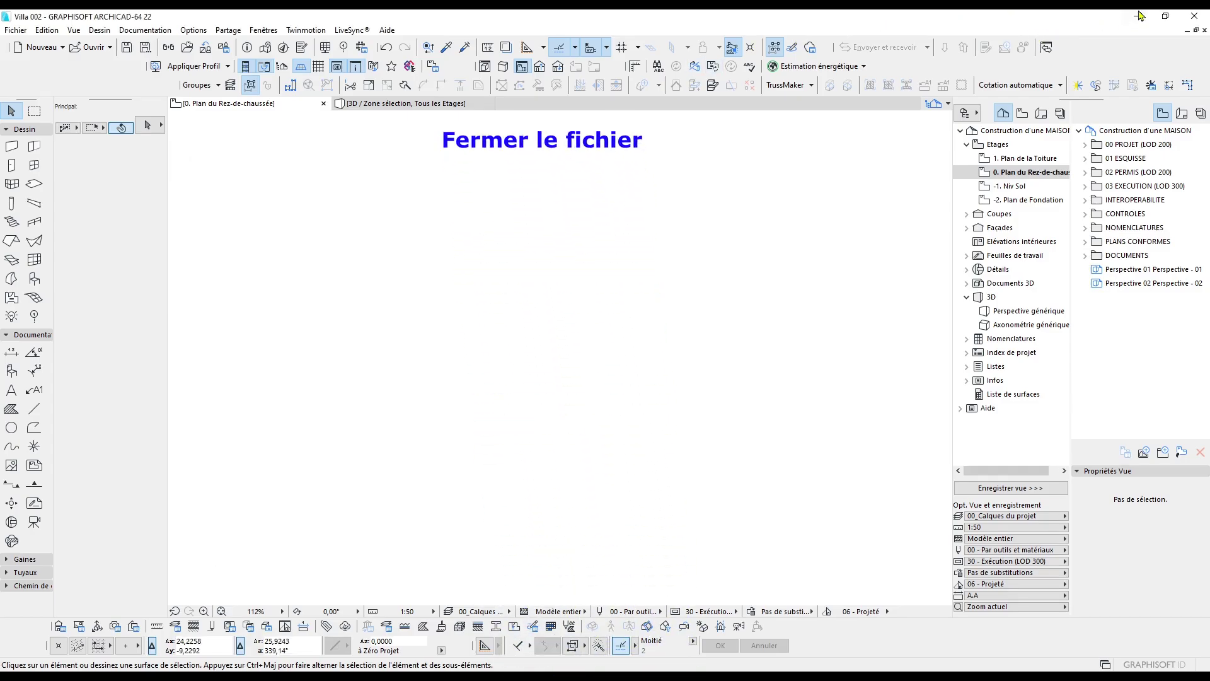
Close the Villa 002 project without saving its changes and create a new project from the TPL 2024.tpl template
{"action": "left_click", "coordinate": [1190, 16]}
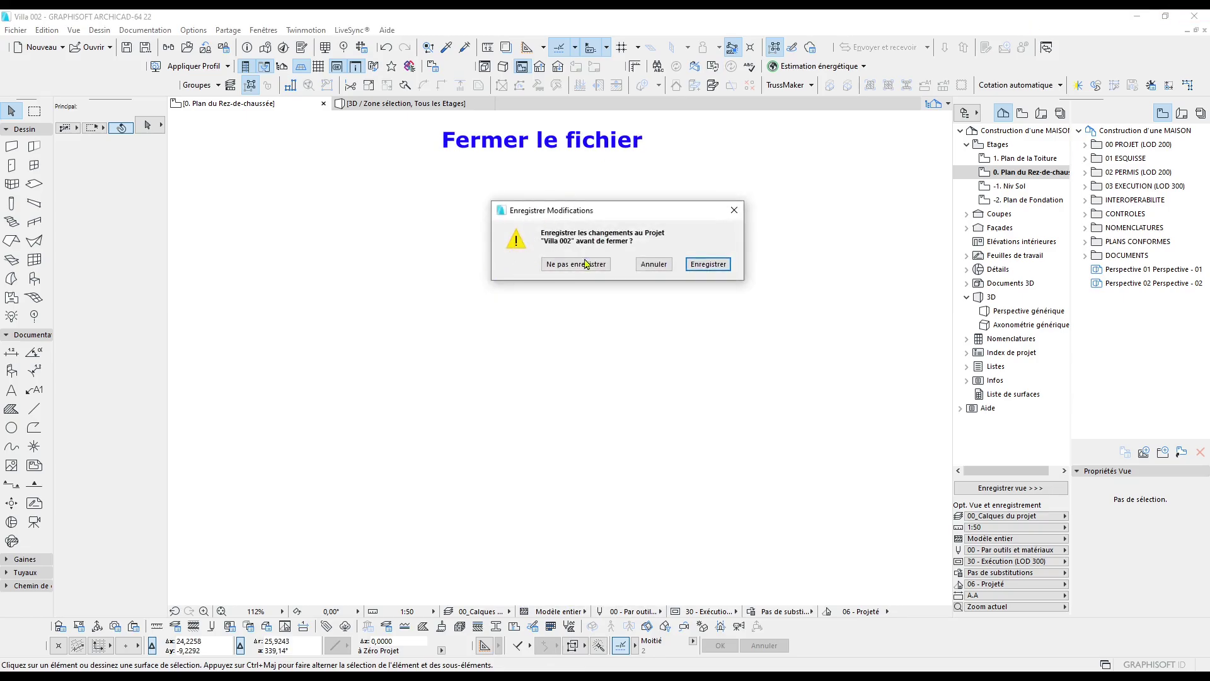
{"action": "left_click", "coordinate": [603, 265]}
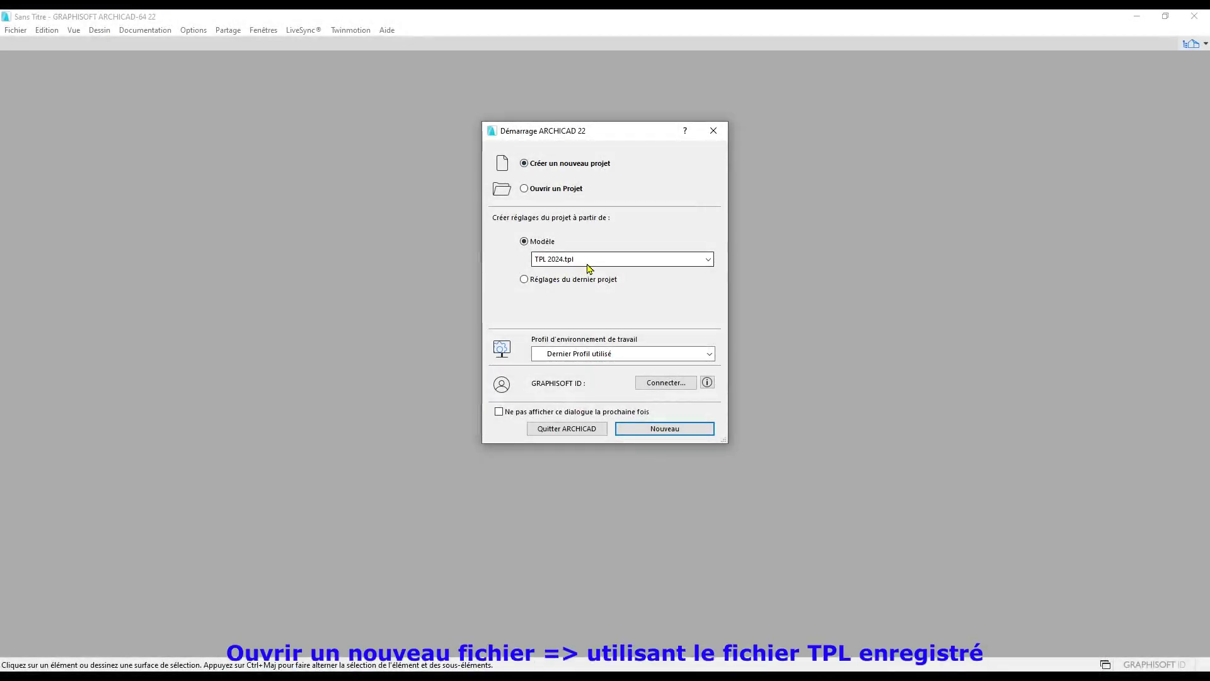
{"action": "left_click", "coordinate": [665, 430]}
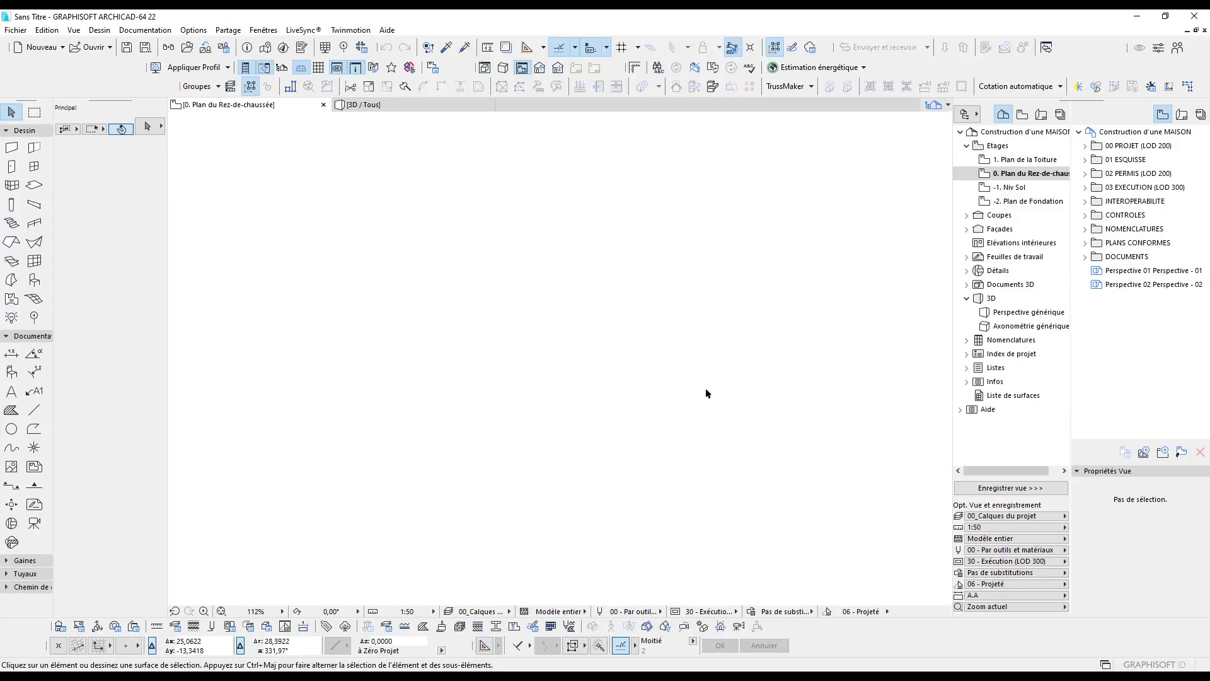
Bring the MEP tools into view and examine the list of saved systems in Systèmes MEP, leaving without changes
{"action": "left_click_drag", "start_coordinate": [180, 87], "coordinate": [93, 86]}
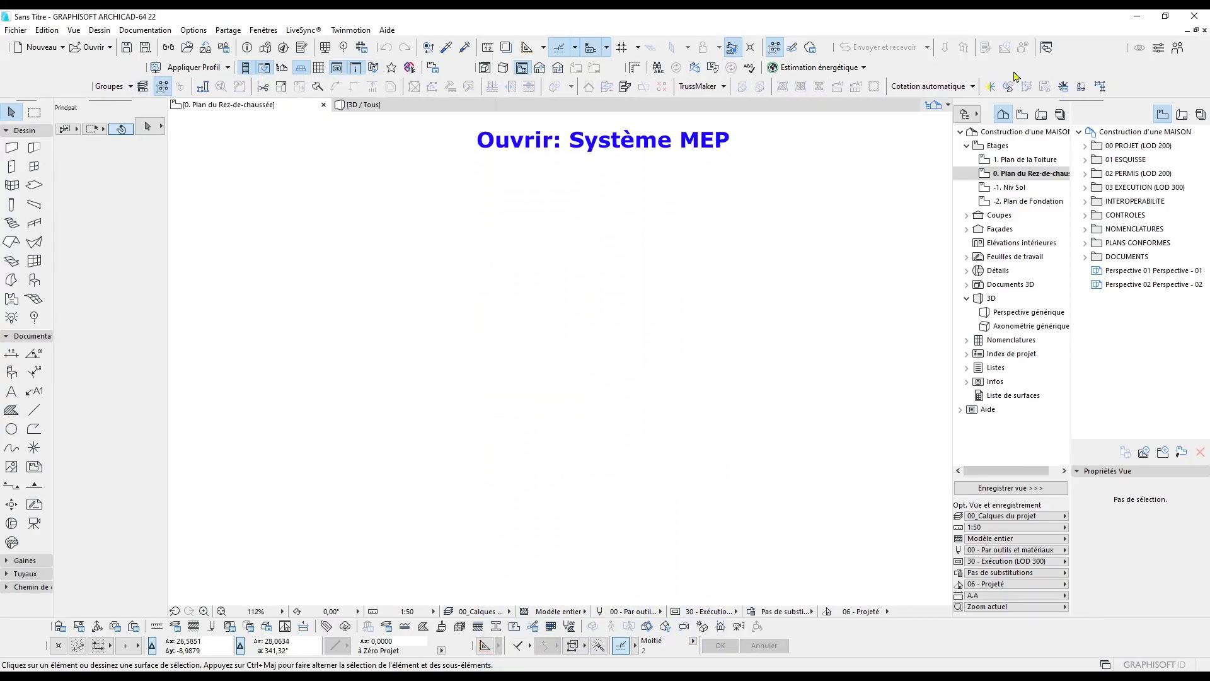
{"action": "left_click", "coordinate": [1010, 89]}
{"action": "left_click_drag", "start_coordinate": [574, 203], "coordinate": [585, 179]}
{"action": "scroll", "coordinate": [563, 265], "scroll_direction": "down", "scroll_amount": 1}
{"action": "left_click_drag", "start_coordinate": [563, 265], "coordinate": [568, 233]}
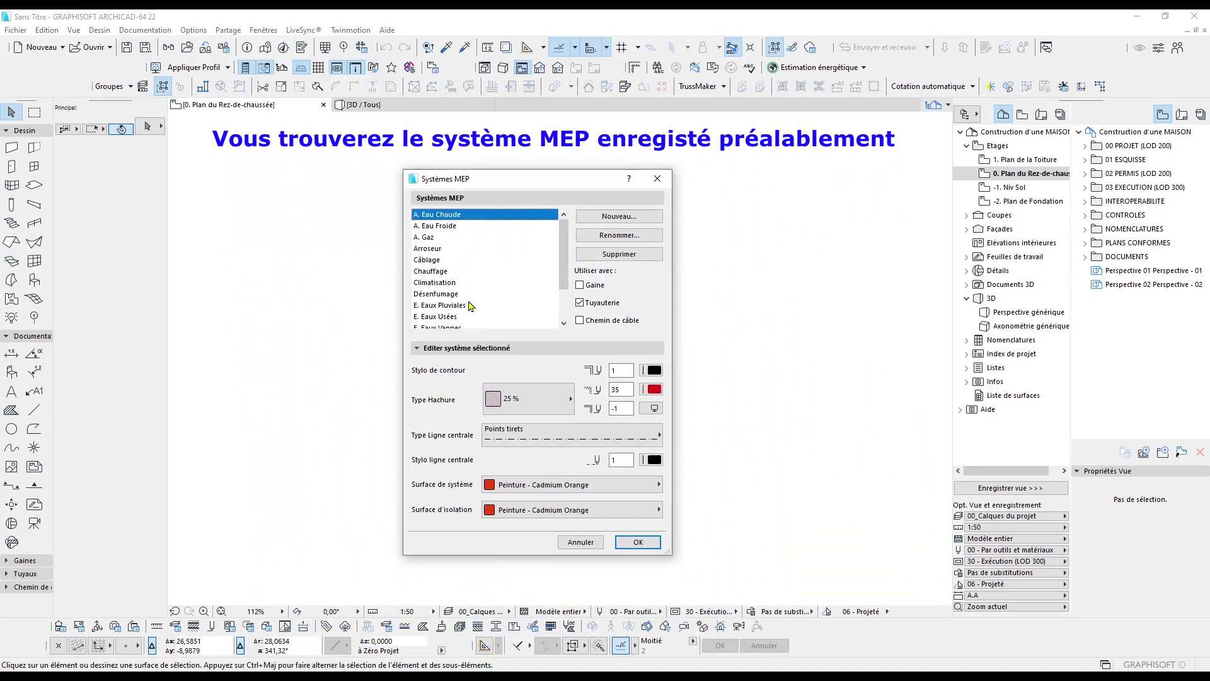
{"action": "left_click", "coordinate": [580, 543]}
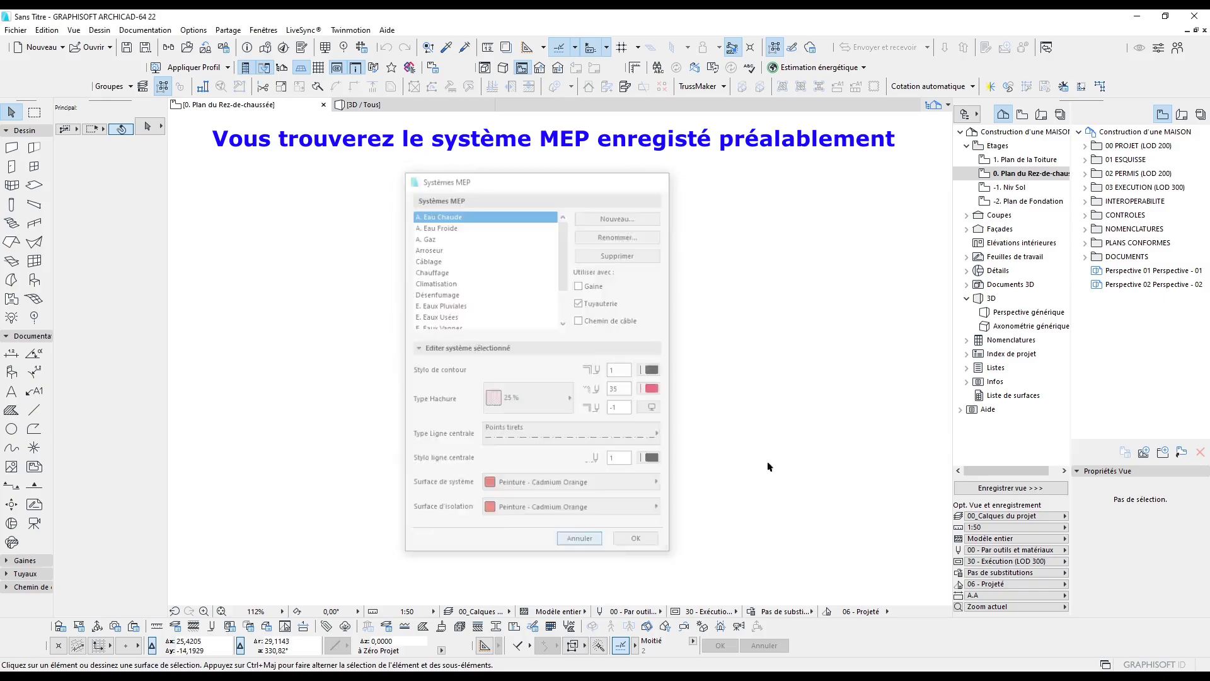
Open the Cheminement MEP settings, choose Tuyauterie, and list the MEP systems available for pipes
{"action": "left_click", "coordinate": [990, 88]}
{"action": "left_click_drag", "start_coordinate": [566, 147], "coordinate": [627, 239]}
{"action": "left_click", "coordinate": [639, 253]}
{"action": "left_click", "coordinate": [611, 275]}
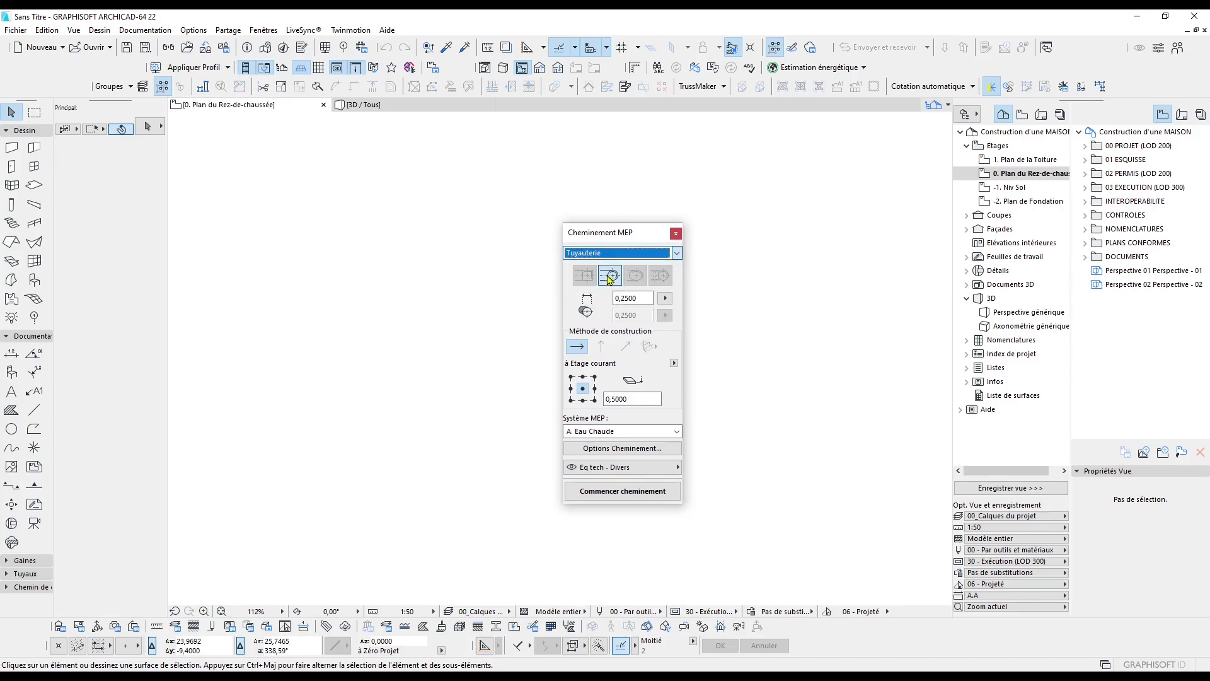
{"action": "left_click", "coordinate": [630, 432]}
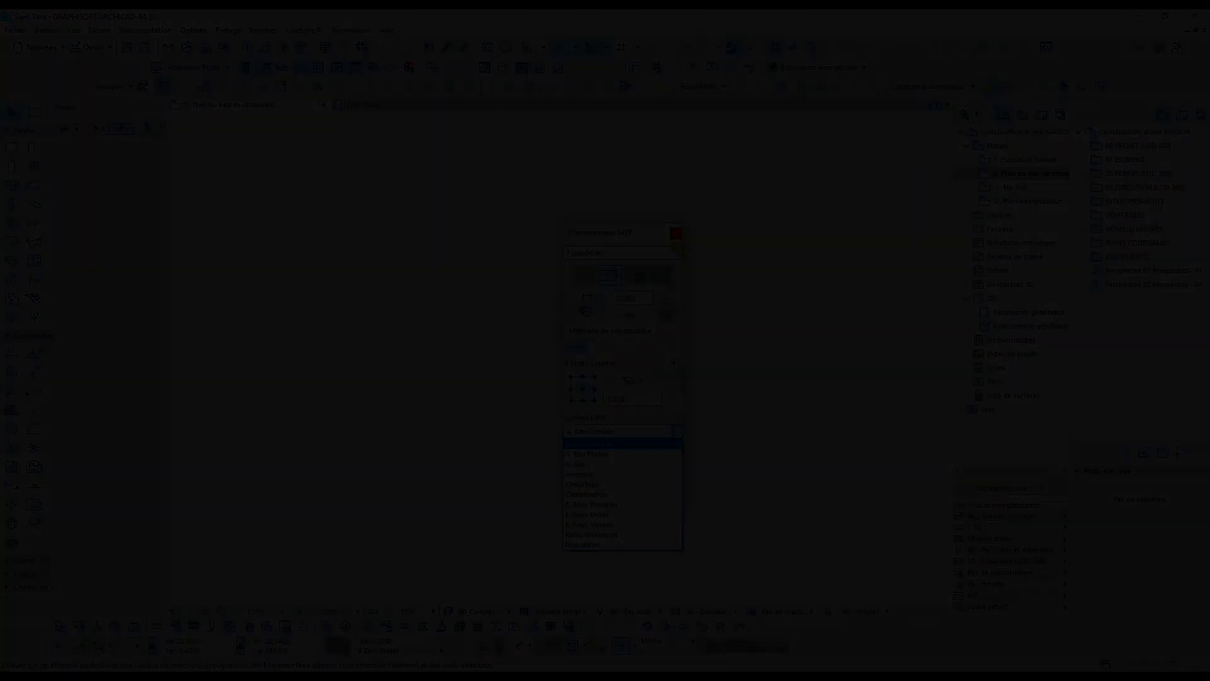